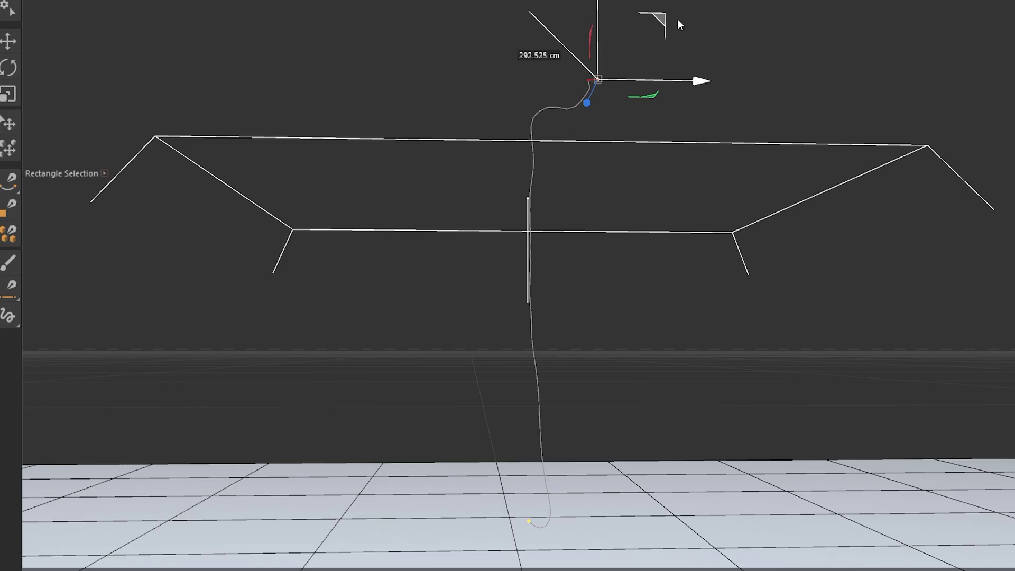
Step: Preview the rope setup by moving the control at the rope's upper end and playing the simulation of the vertical tube
left_click_drag(675, 21, 812, 64)
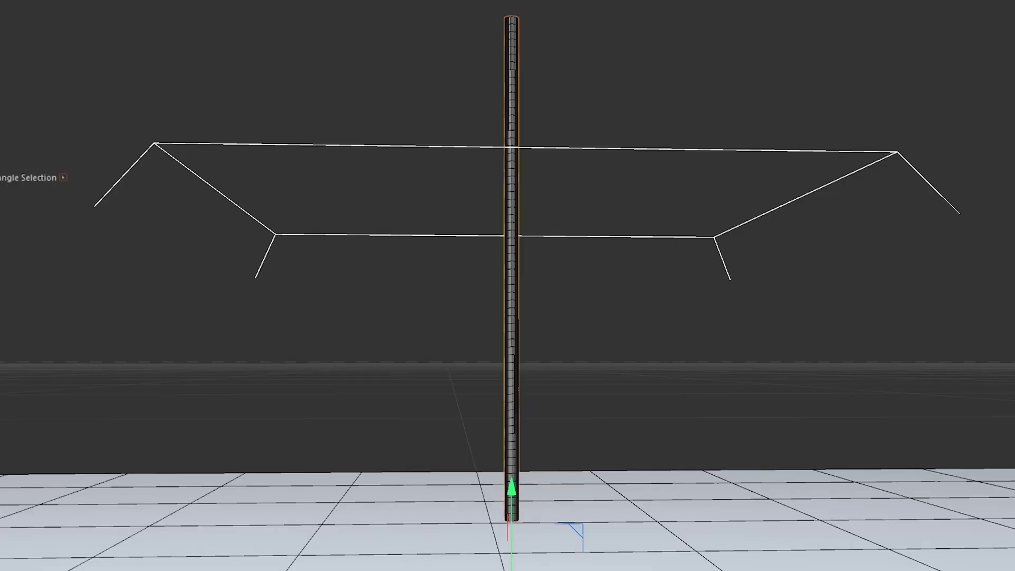
key("F8")
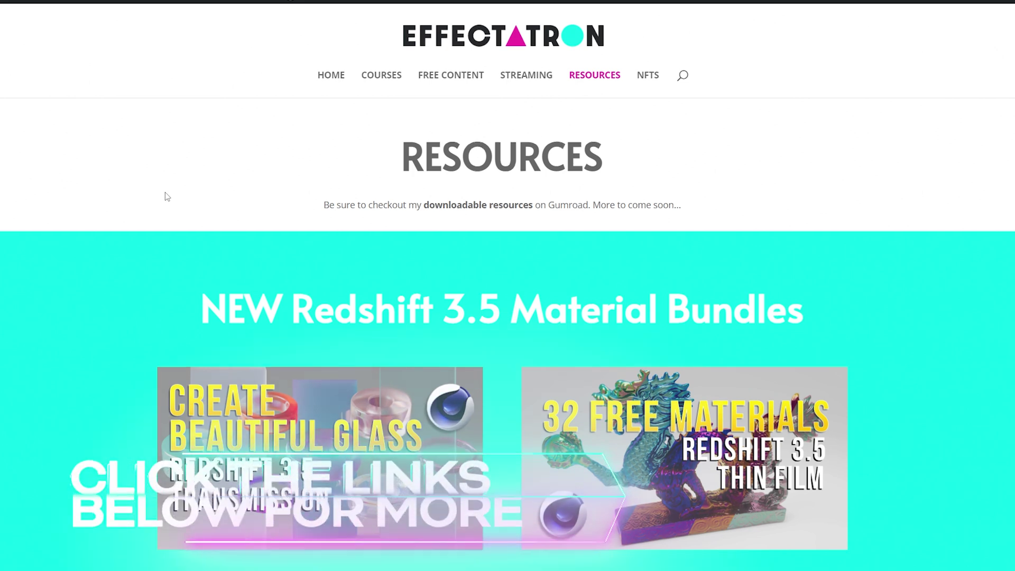
Step: Look through the Redshift 3.5 material bundles on the Effectatron Resources page and the offers on its Courses page
scroll(165, 192, "down", 3)
scroll(105, 205, "down", 2)
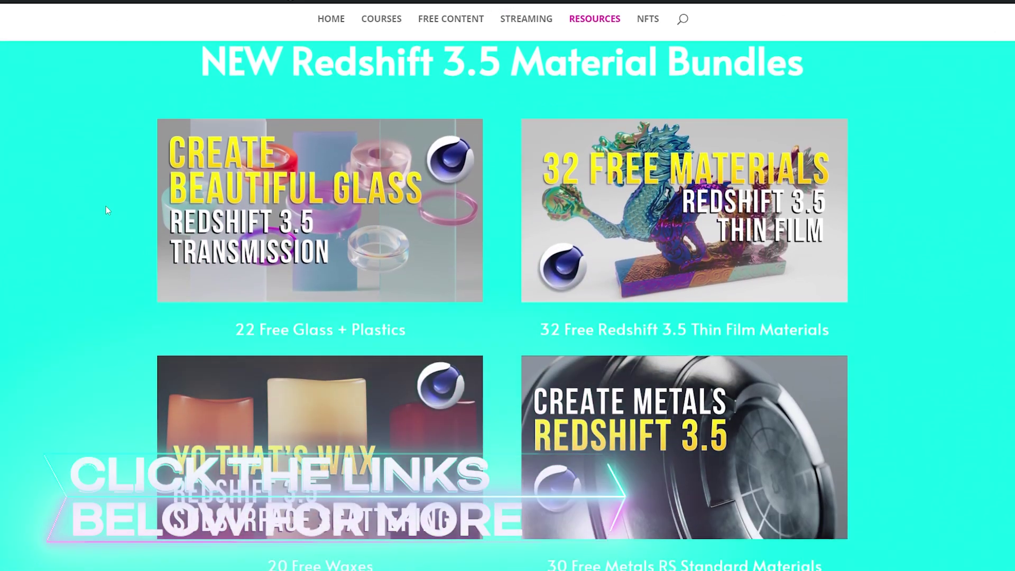
scroll(106, 206, "down", 3)
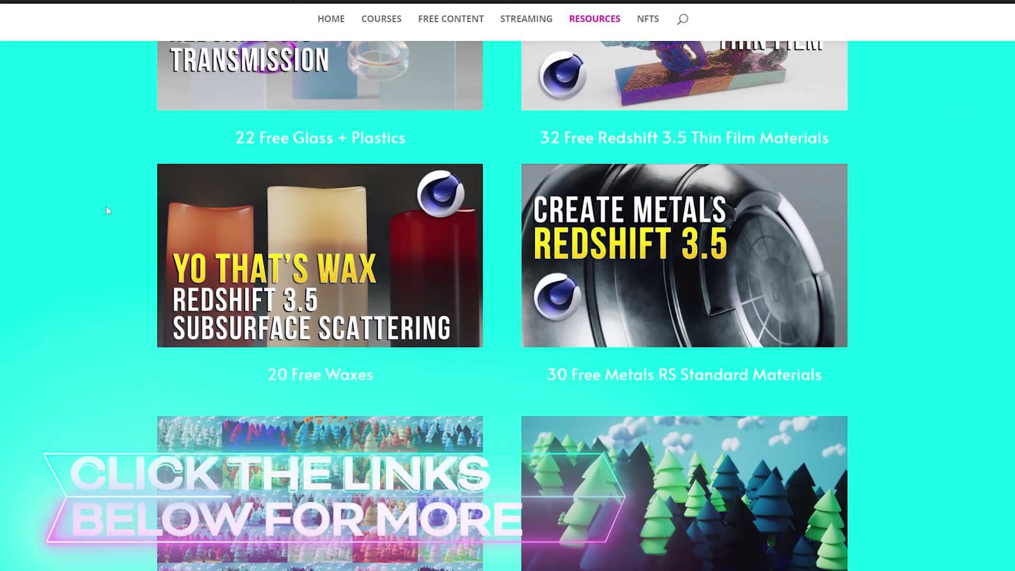
scroll(106, 211, "down", 7)
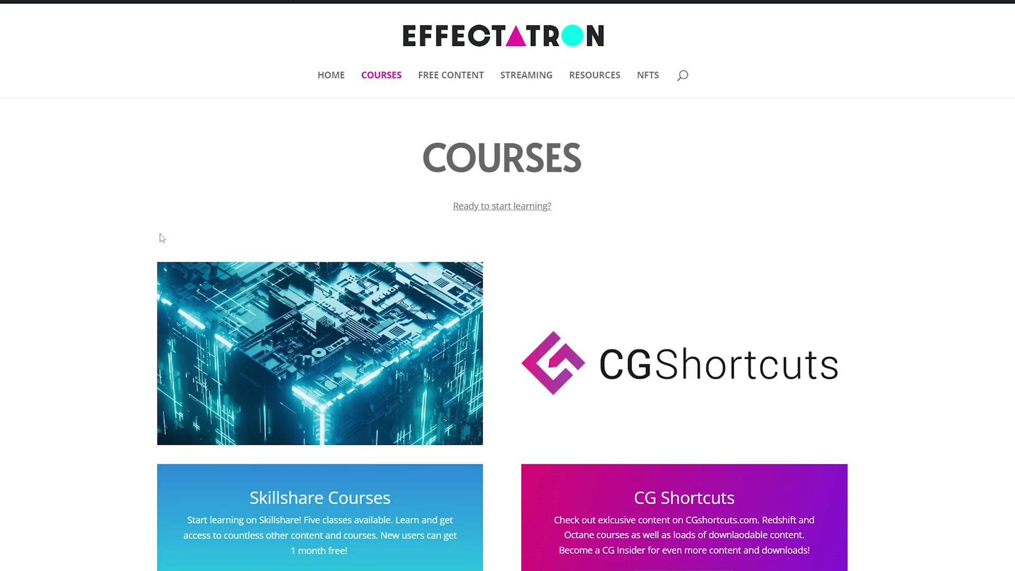
scroll(238, 243, "down", 3)
scroll(323, 255, "down", 3)
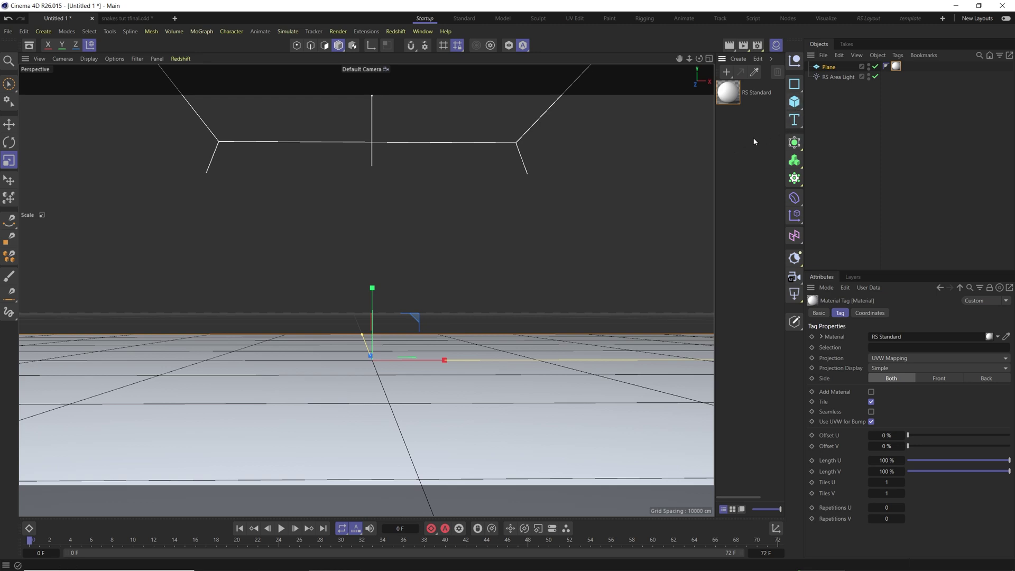
Step: Draw a straight two-point spline across the origin along X in the Top view with the Spline Pen, using Grid Point Snap
left_click(793, 84)
left_click(12, 221)
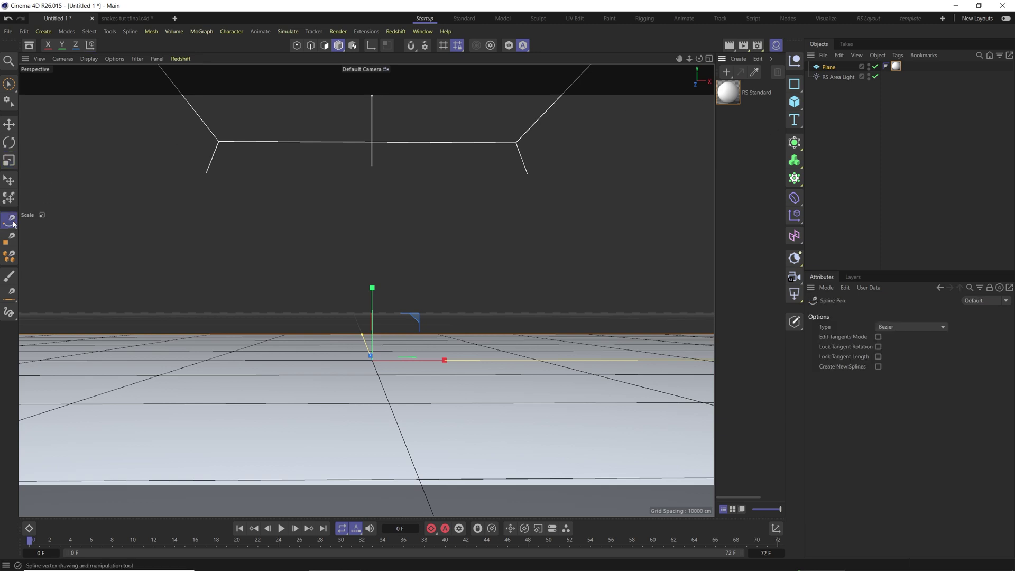
middle_click(357, 299)
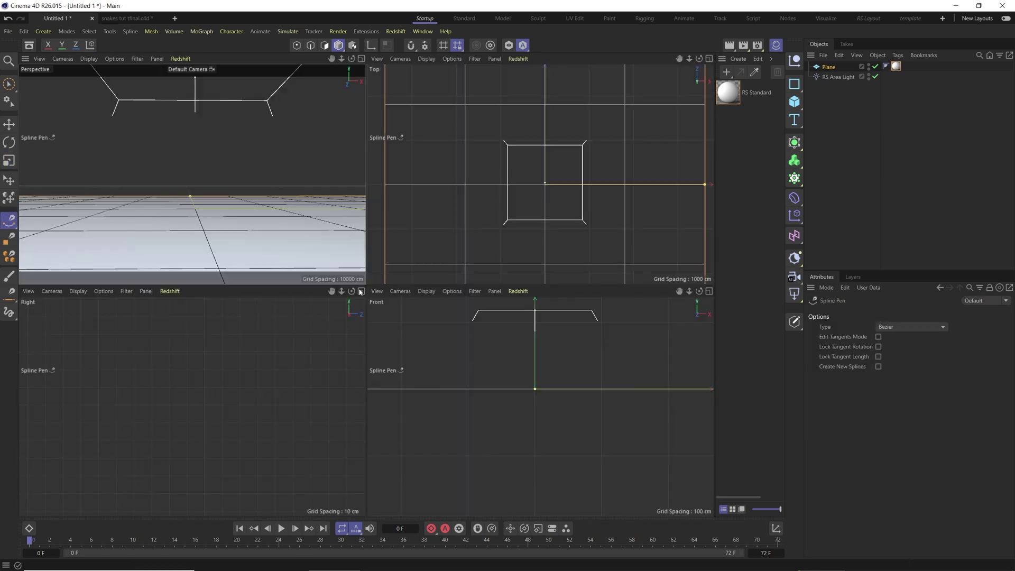
scroll(553, 188, "down", 2)
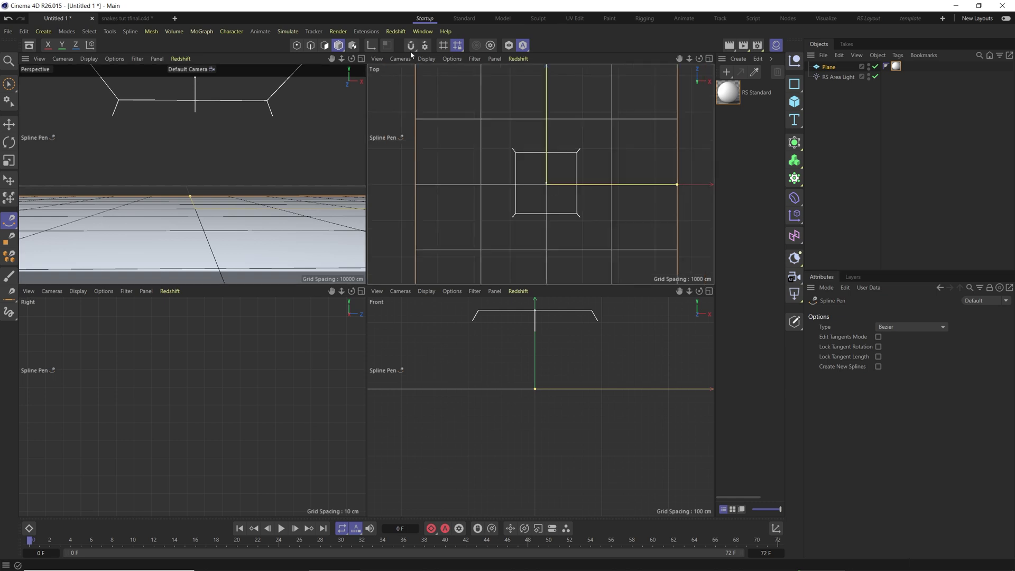
left_click(474, 184)
key("ctrl+z")
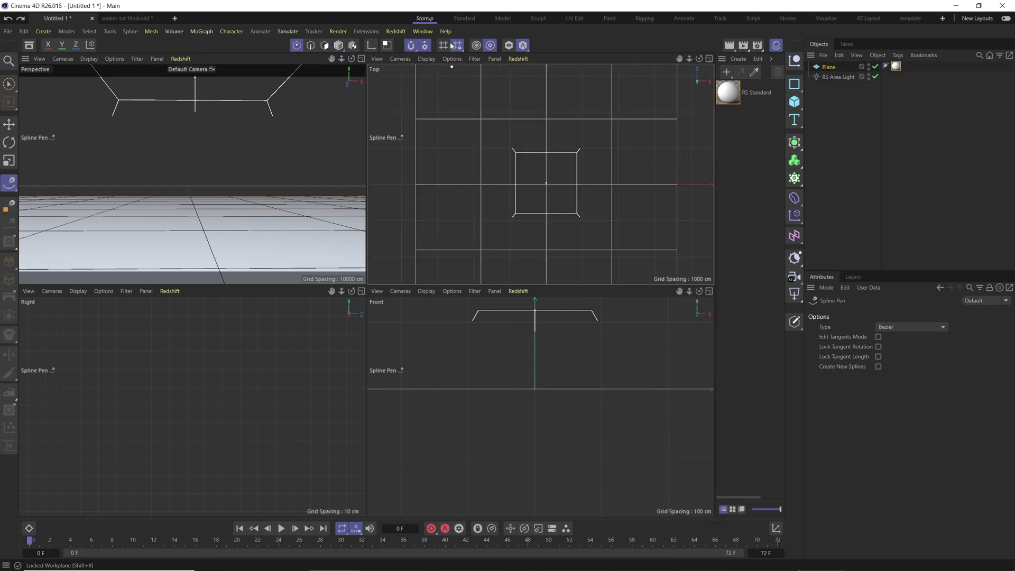
left_click(425, 46)
left_click(359, 219)
left_click(474, 184)
left_click(618, 184)
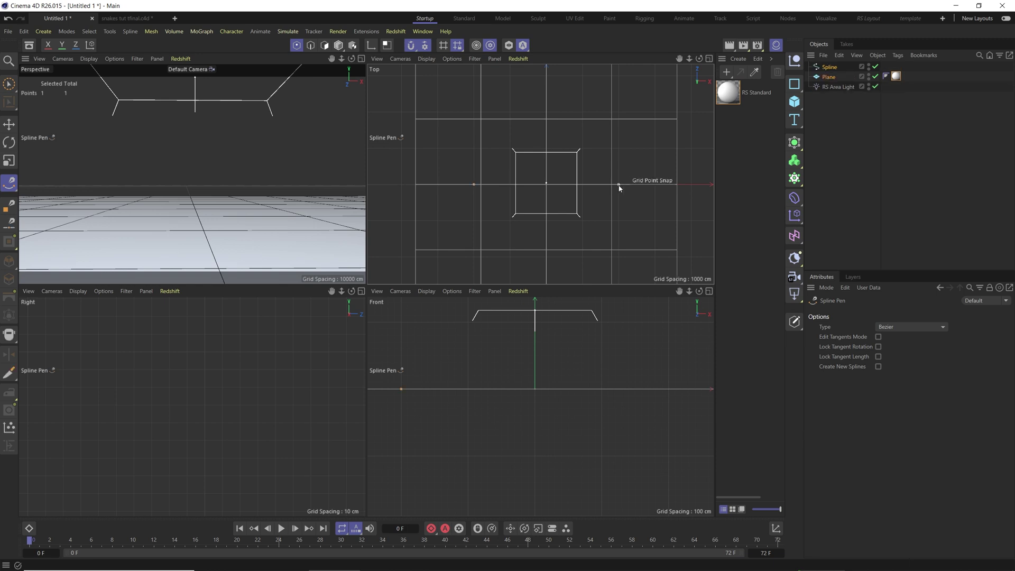
Step: Return to model mode and move the spline straight up along Y so it hovers above the plane
left_click(9, 123)
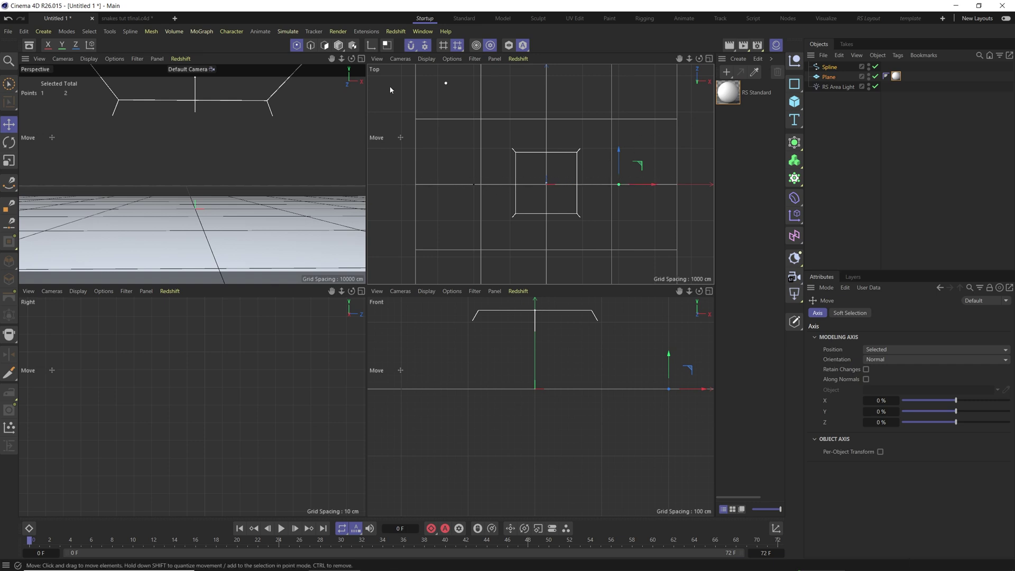
left_click(340, 47)
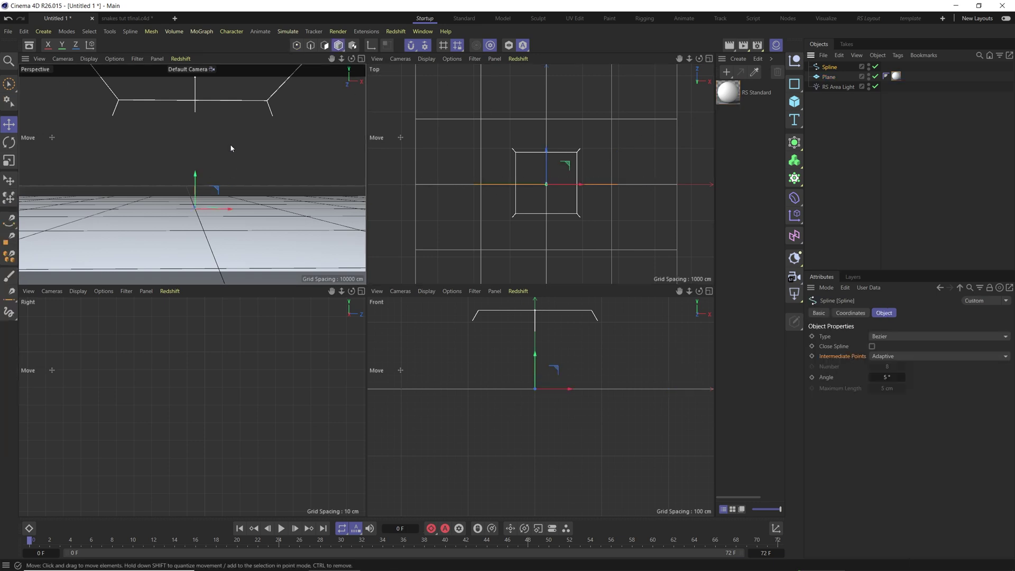
left_click_drag(196, 175, 204, 139)
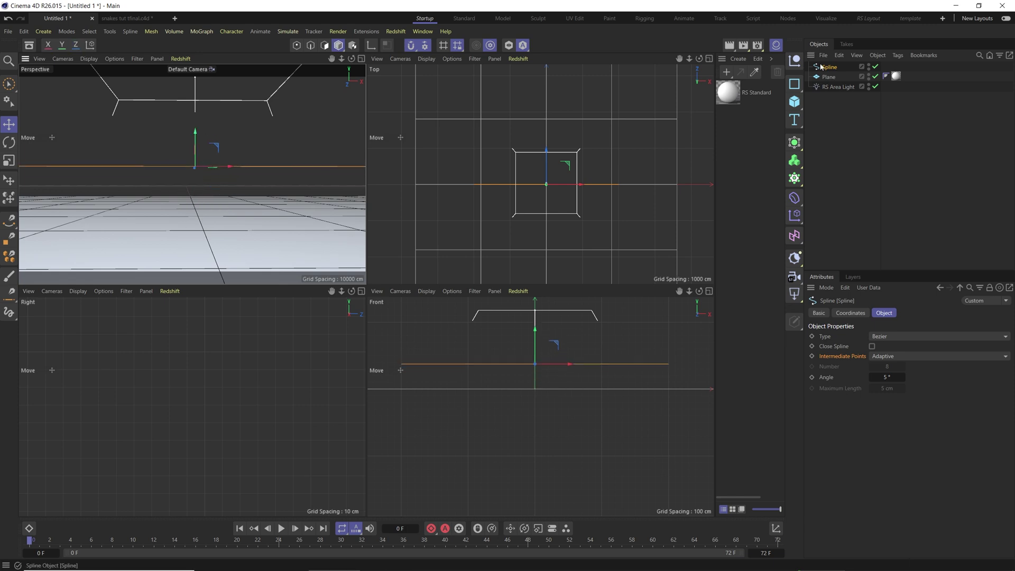
left_click_drag(213, 237, 204, 250, "alt")
right_click_drag(203, 250, 186, 228, "alt")
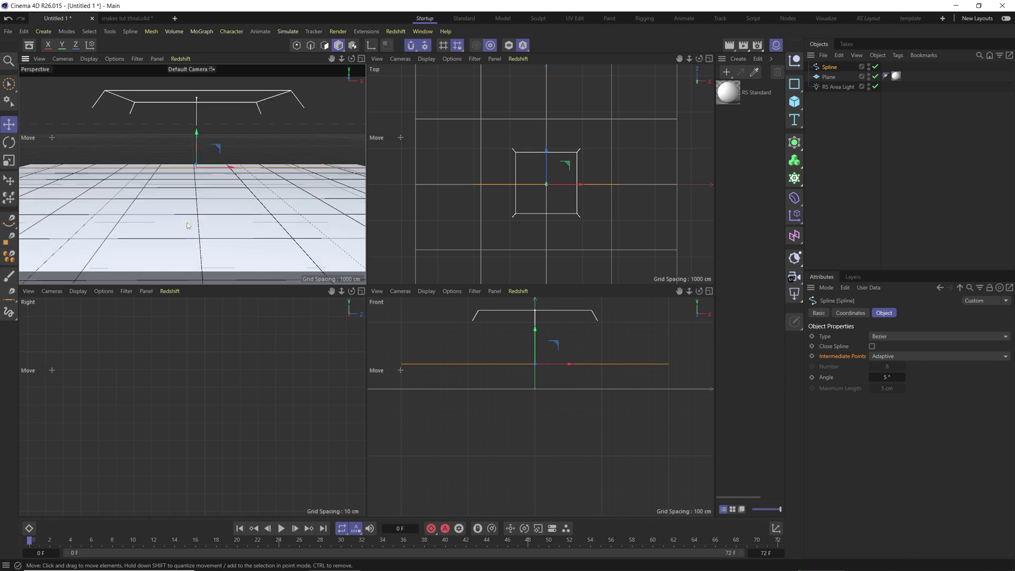
left_click_drag(187, 227, 184, 221, "alt")
middle_click(157, 189)
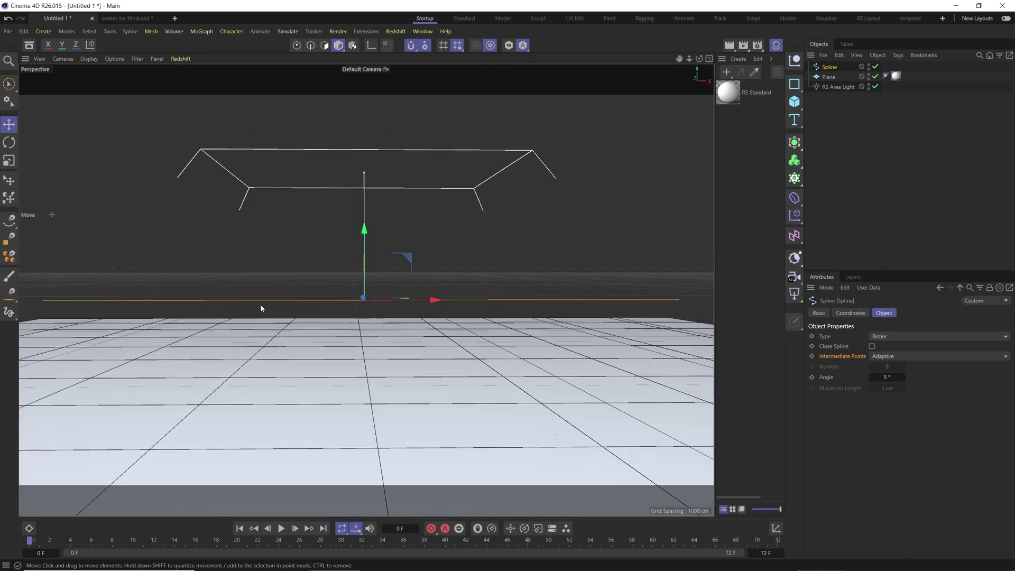
left_click_drag(365, 264, 365, 226)
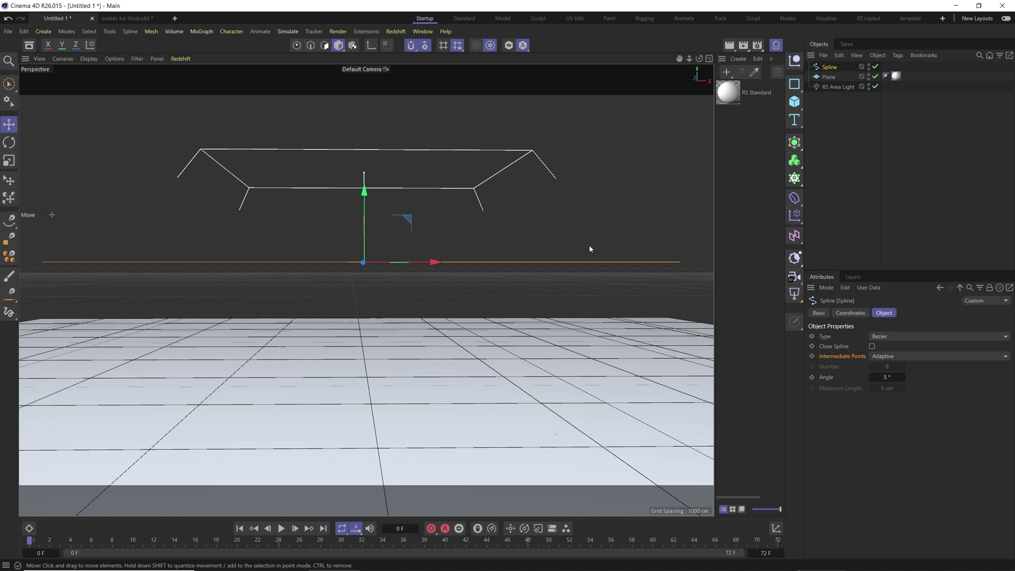
Step: Add a Rope simulation tag to the spline, play the simulation and return to the first frame
right_click(830, 69)
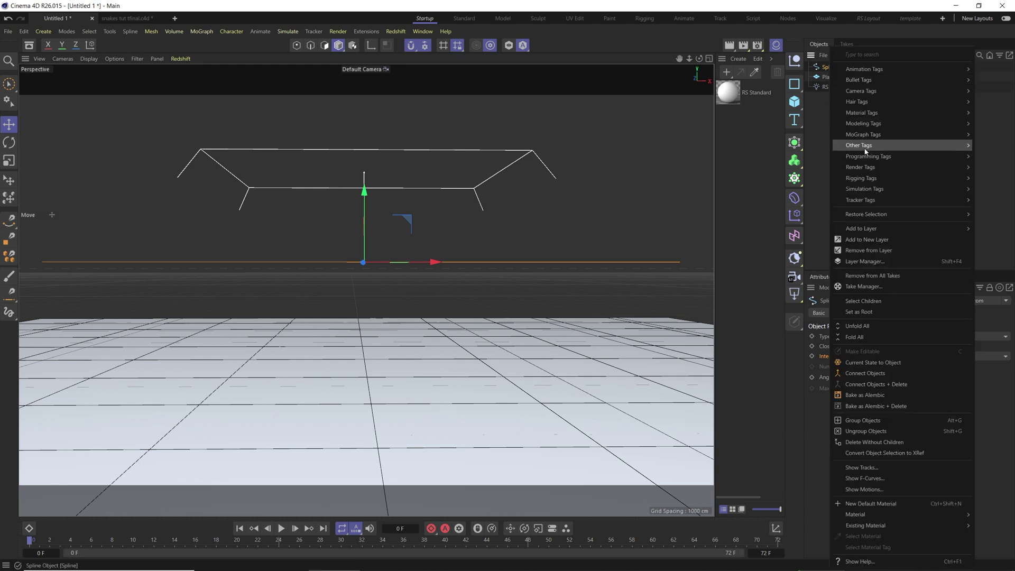
mouse_move(868, 191)
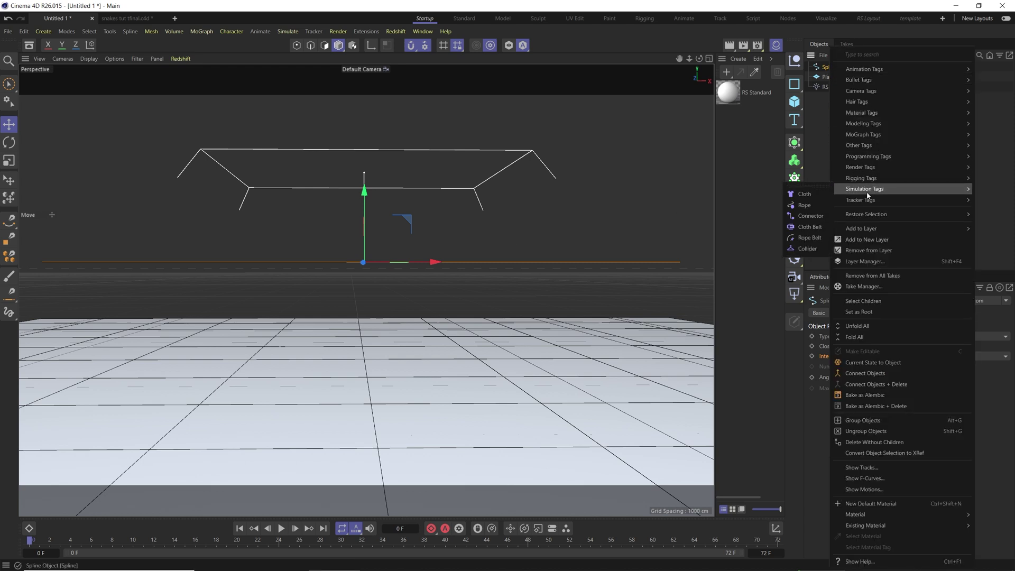
left_click(803, 206)
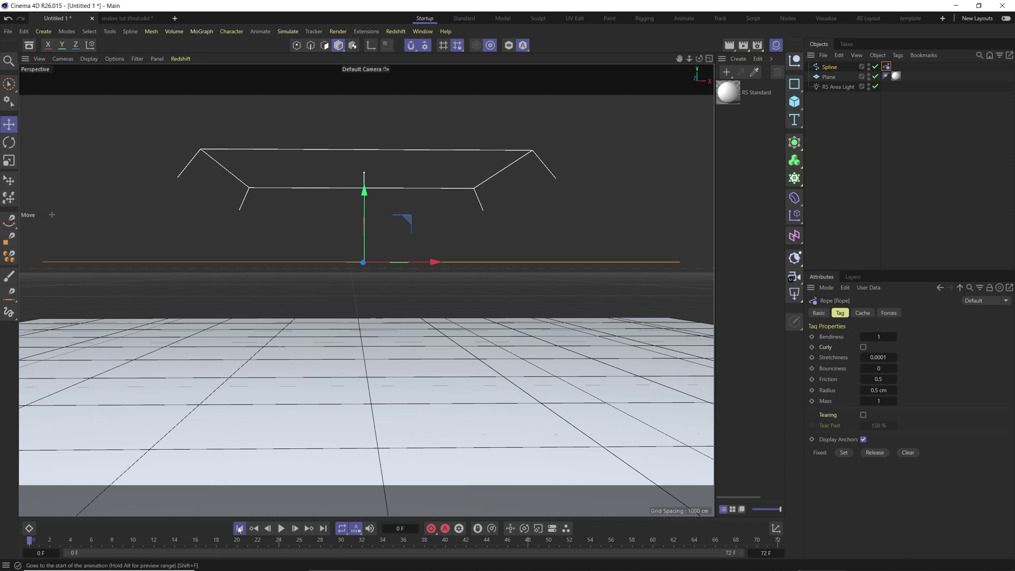
left_click(279, 529)
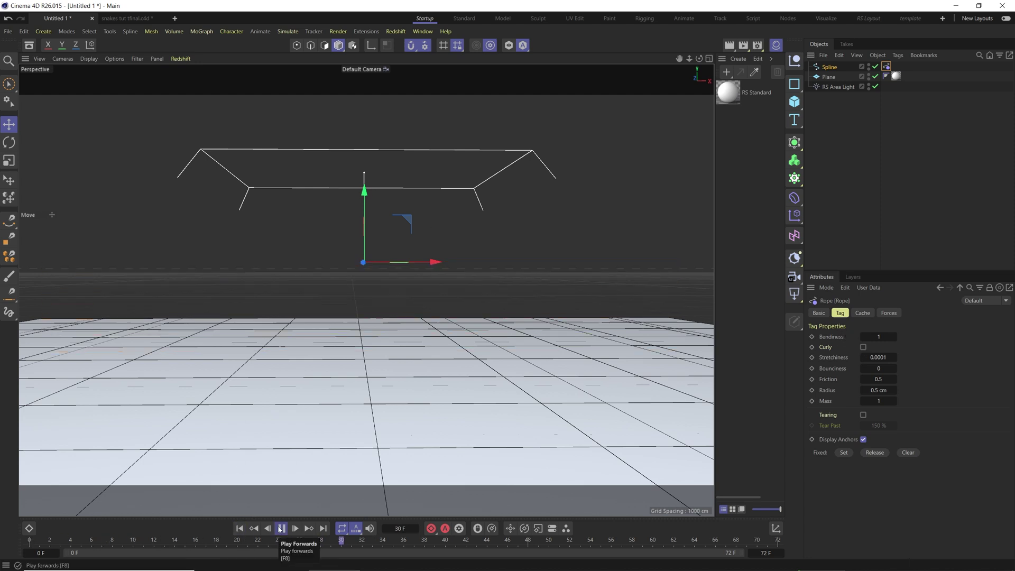
left_click(239, 529)
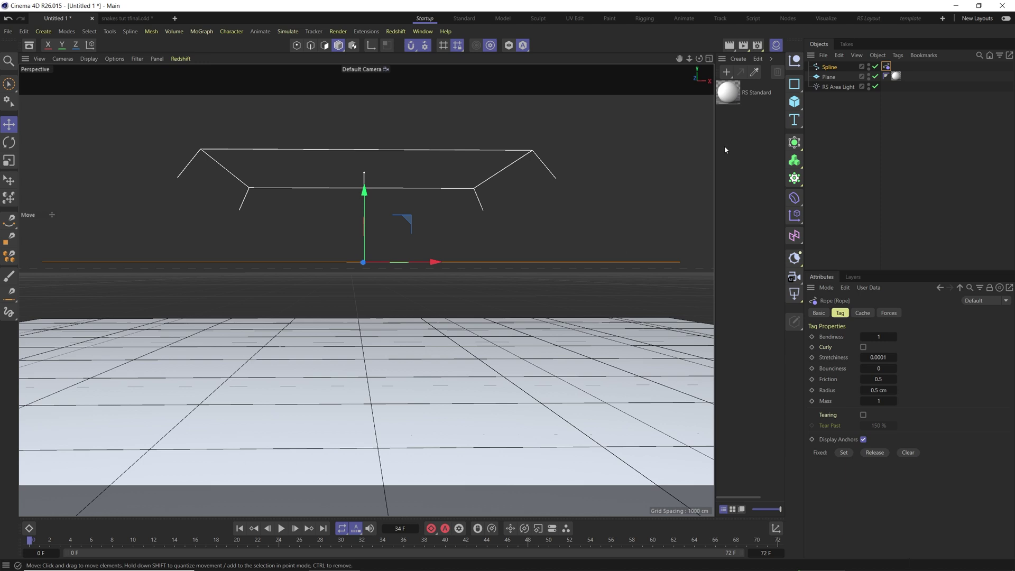
Step: Add a Collider simulation tag to the plane, play the simulation and return to the first frame
right_click(830, 77)
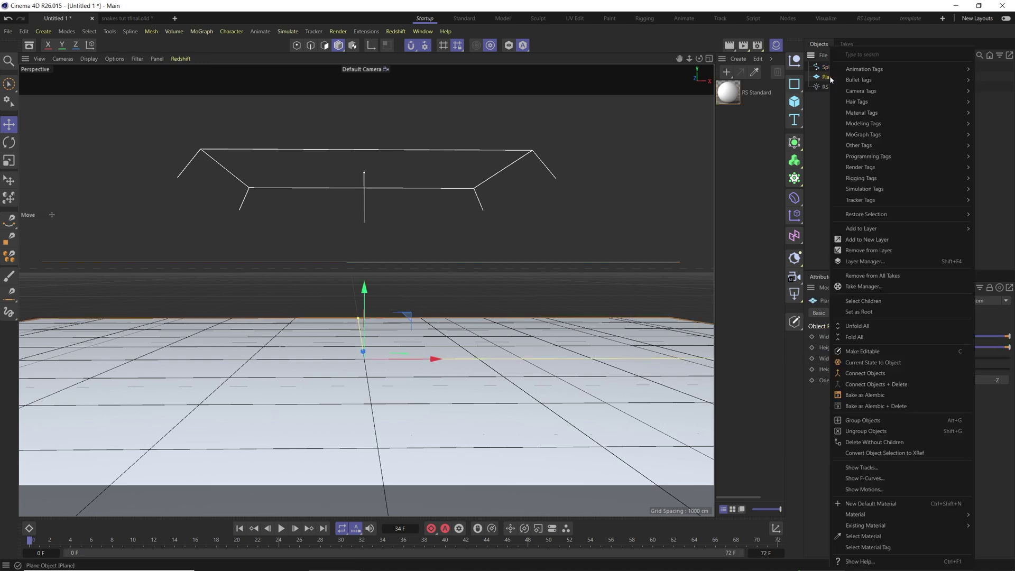
mouse_move(846, 188)
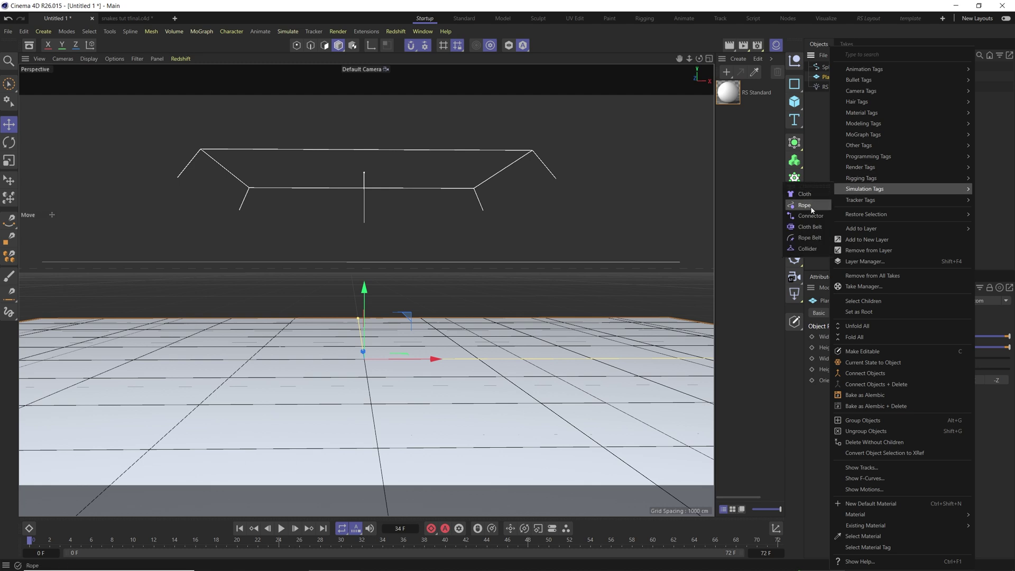
left_click(807, 248)
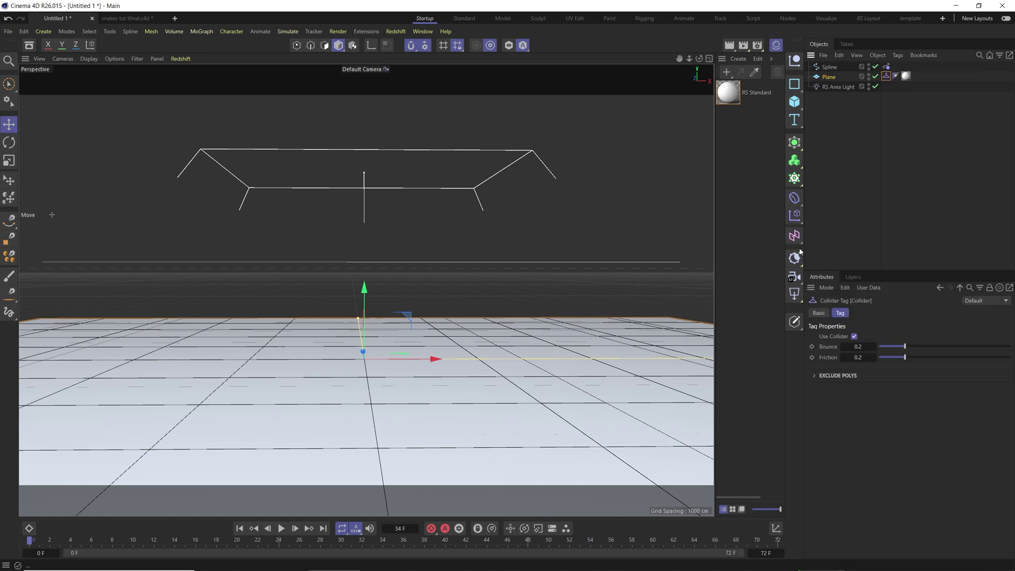
left_click(282, 528)
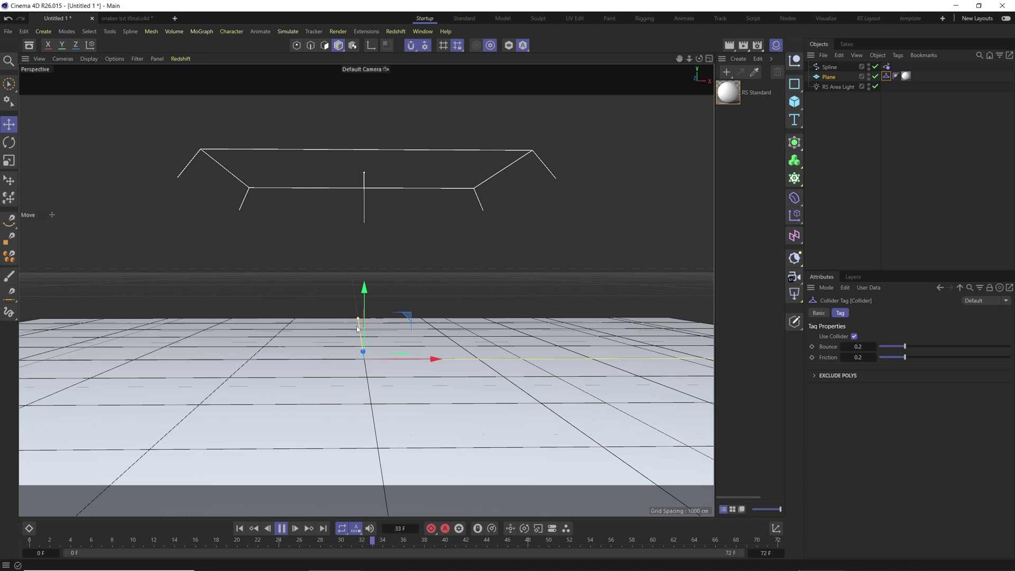
left_click(281, 529)
left_click(241, 529)
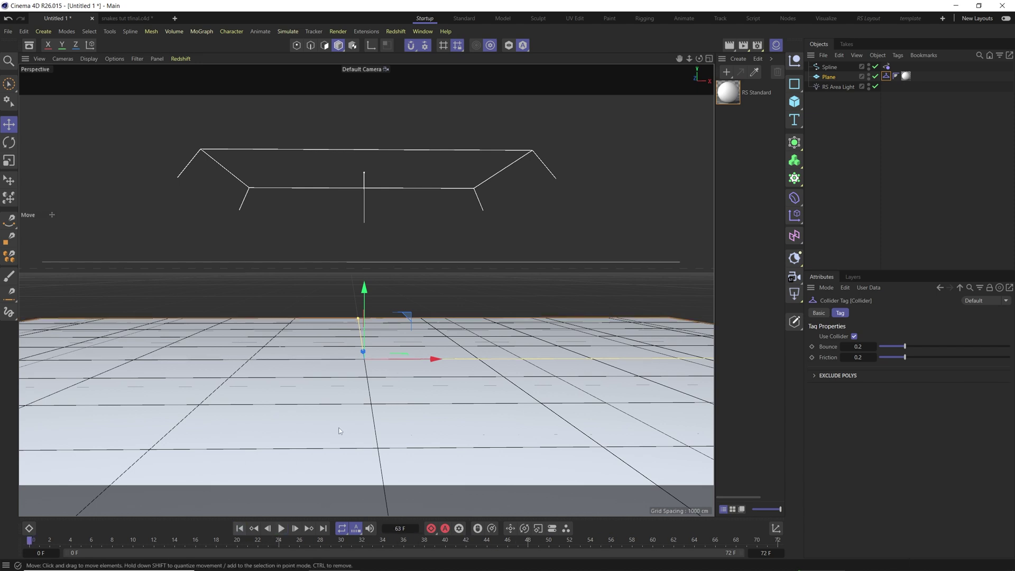
Step: Rotate the spline so it stands vertically and raise it until its lower end sits above the plane
left_click(830, 69)
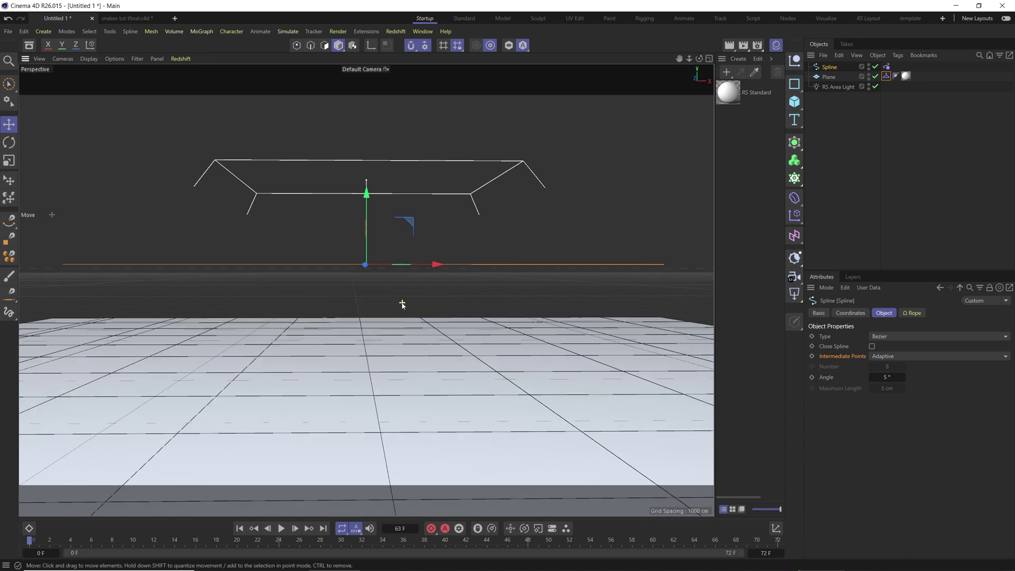
scroll(393, 285, "down", 3)
key("r")
left_click(399, 233)
left_click(386, 265)
left_click_drag(397, 227, 419, 302)
key("e")
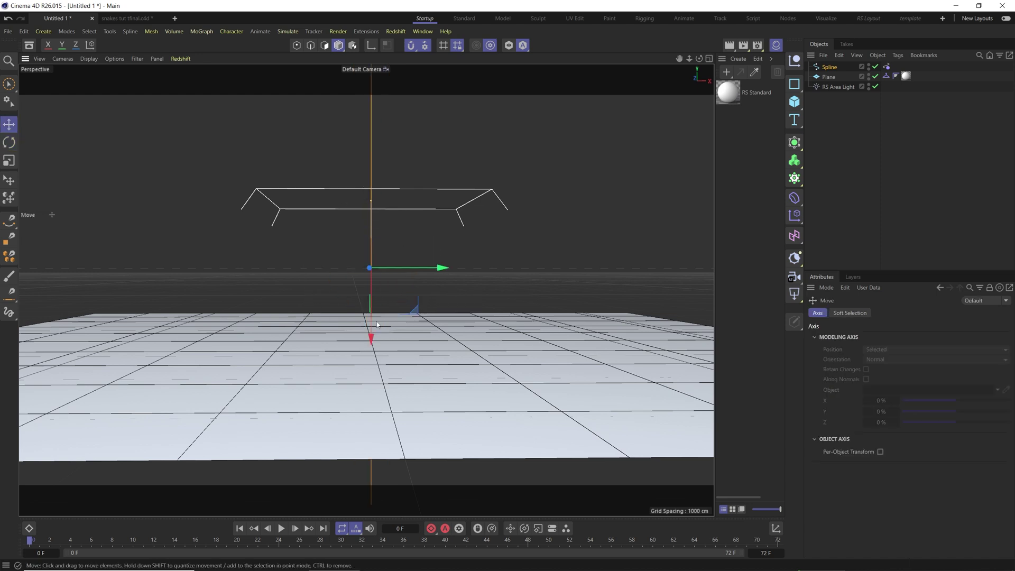
left_click_drag(372, 341, 380, 126)
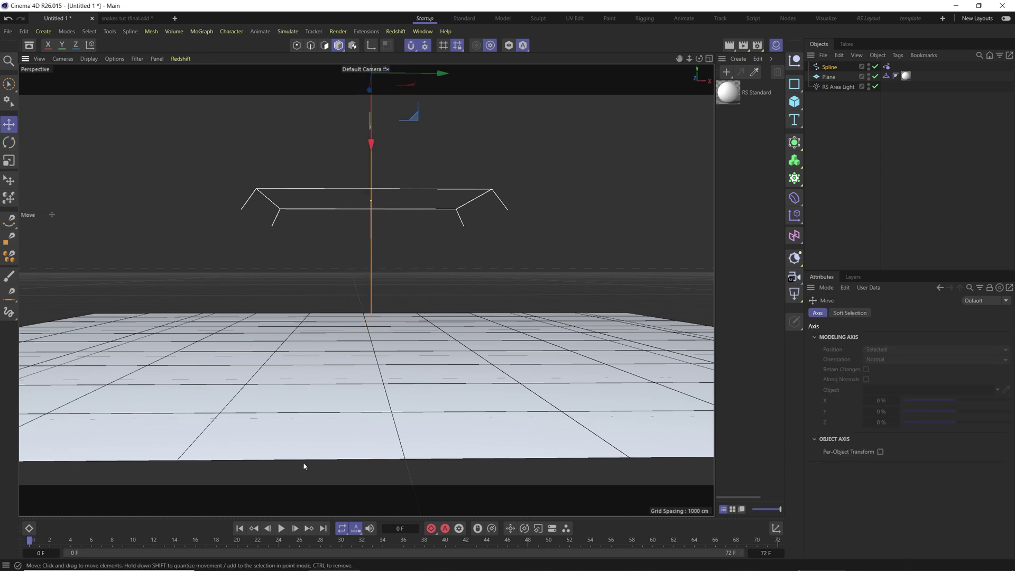
Step: Play the simulation to check how the vertical rope drops, and return to the first frame
left_click(281, 529)
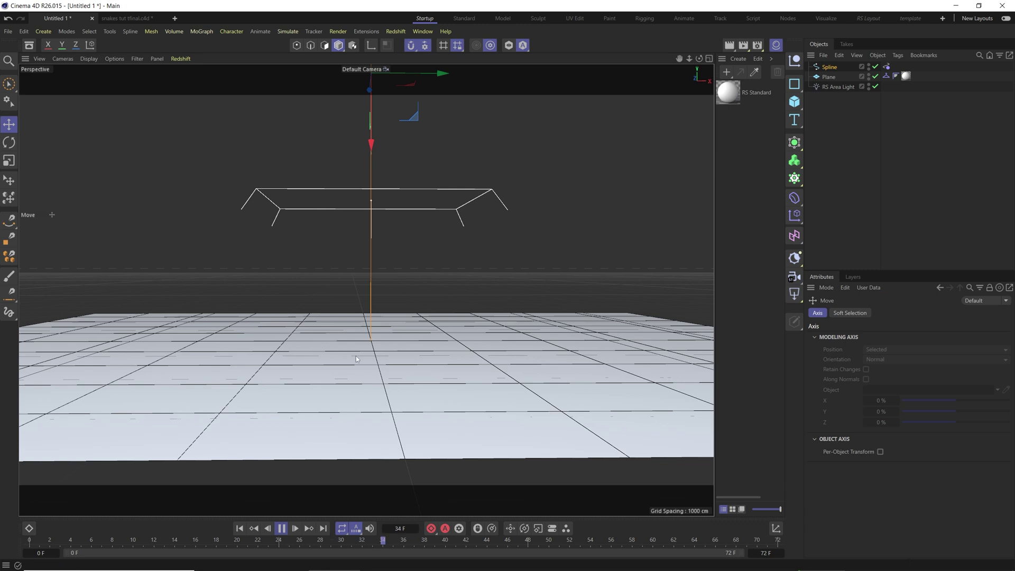
left_click(281, 526)
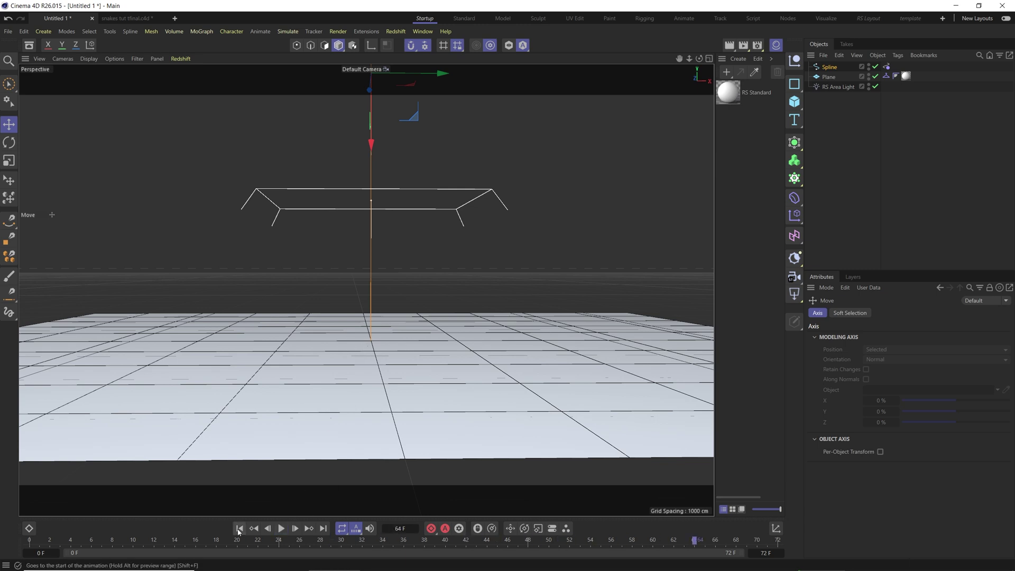
left_click(239, 528)
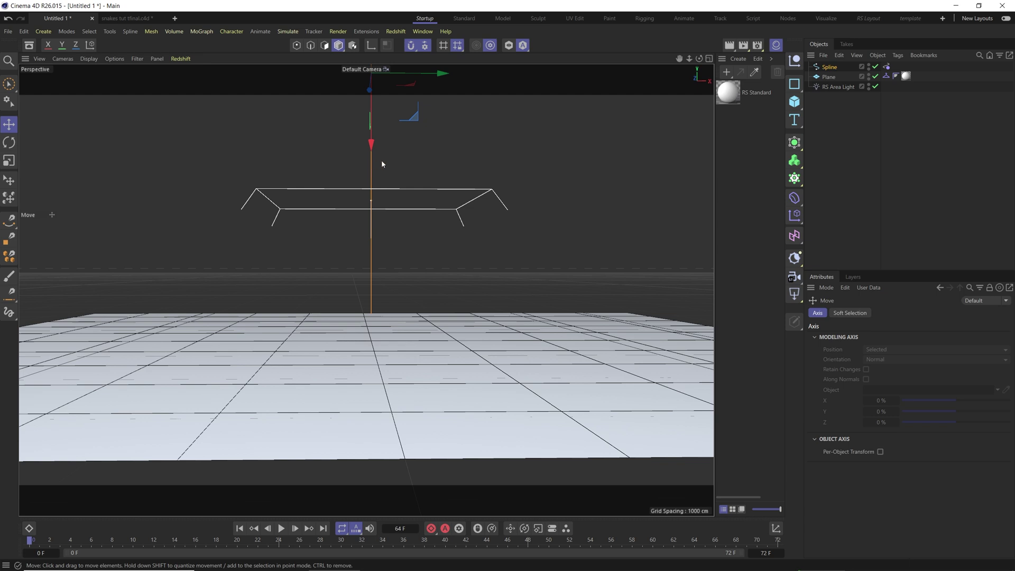
Step: Switch the vertical spline to point editing and bring its full length into view
left_click(297, 45)
scroll(368, 220, "down", 1)
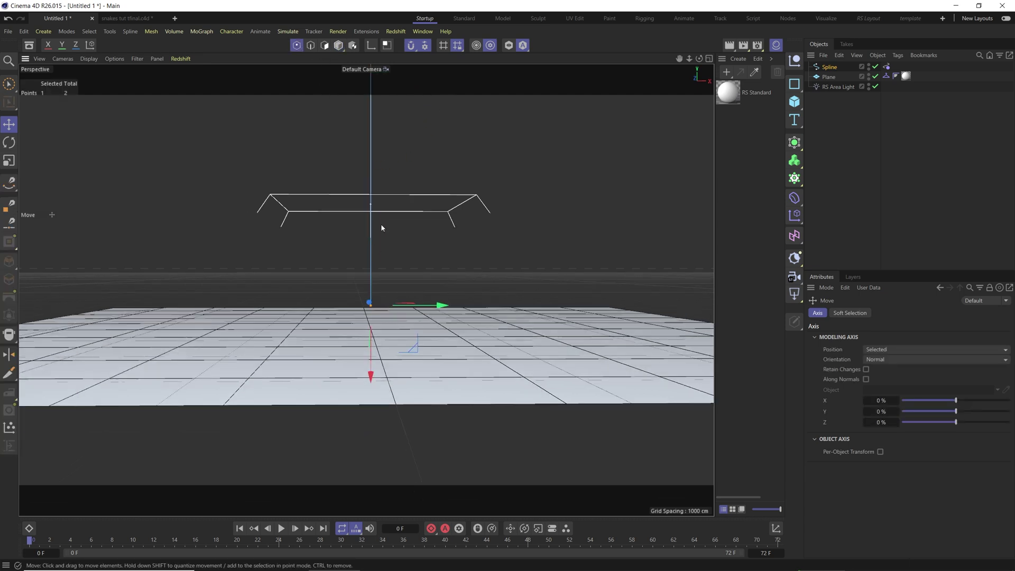
middle_click_drag(396, 226, 400, 275, "alt")
left_click_drag(401, 276, 362, 179, "alt")
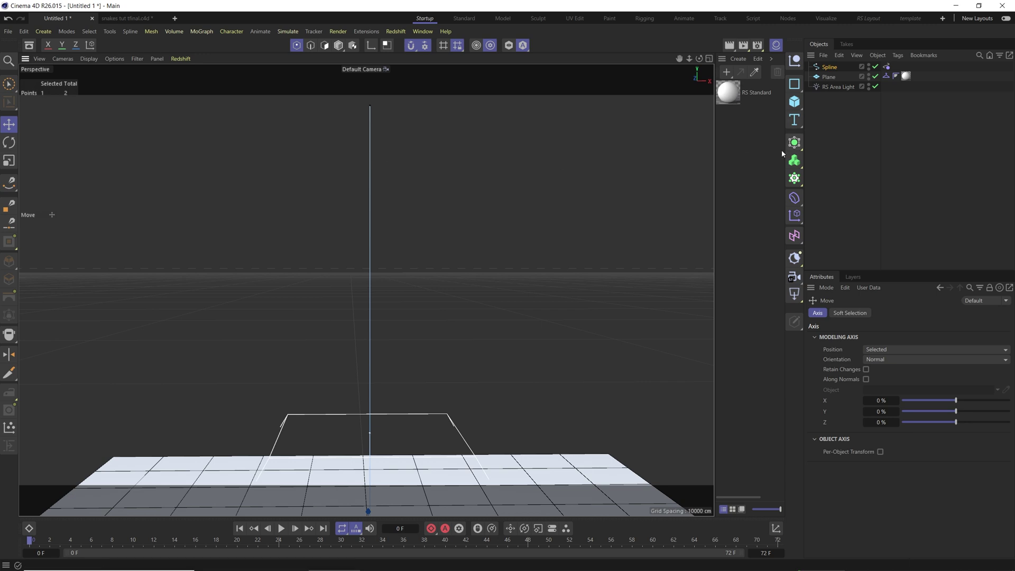
Step: Set the spline's intermediate points distribution to Uniform
left_click(834, 68)
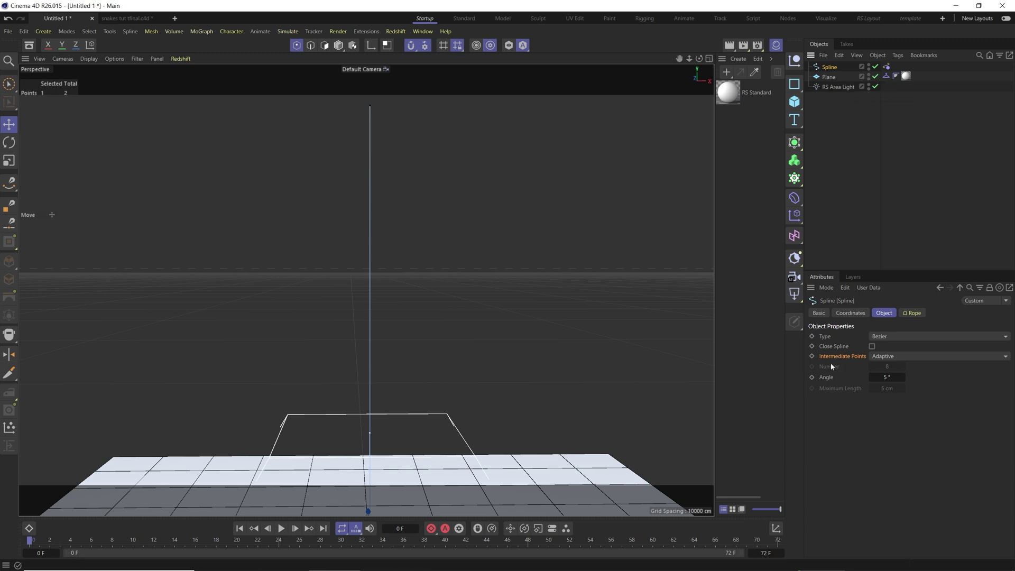
left_click(877, 357)
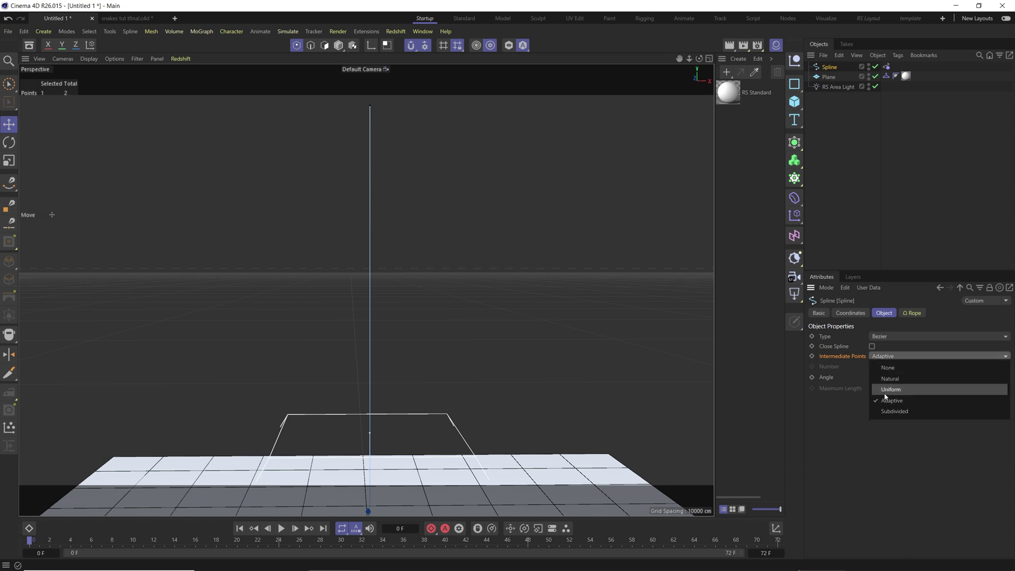
left_click(884, 391)
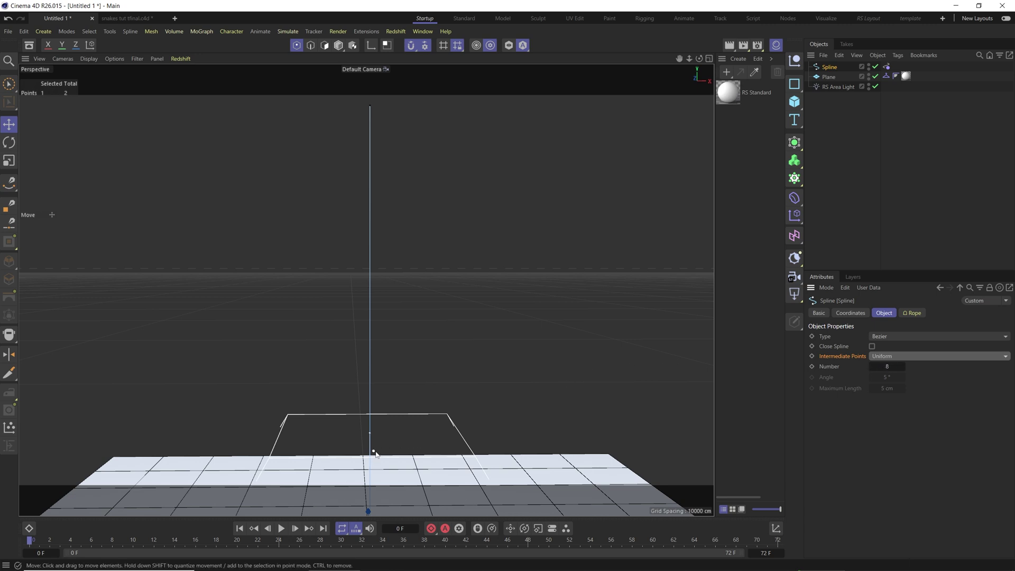
Step: Return to whole-object editing and play the simulation to check how the uniformly subdivided rope falls
middle_click_drag(389, 449, 397, 284, "alt")
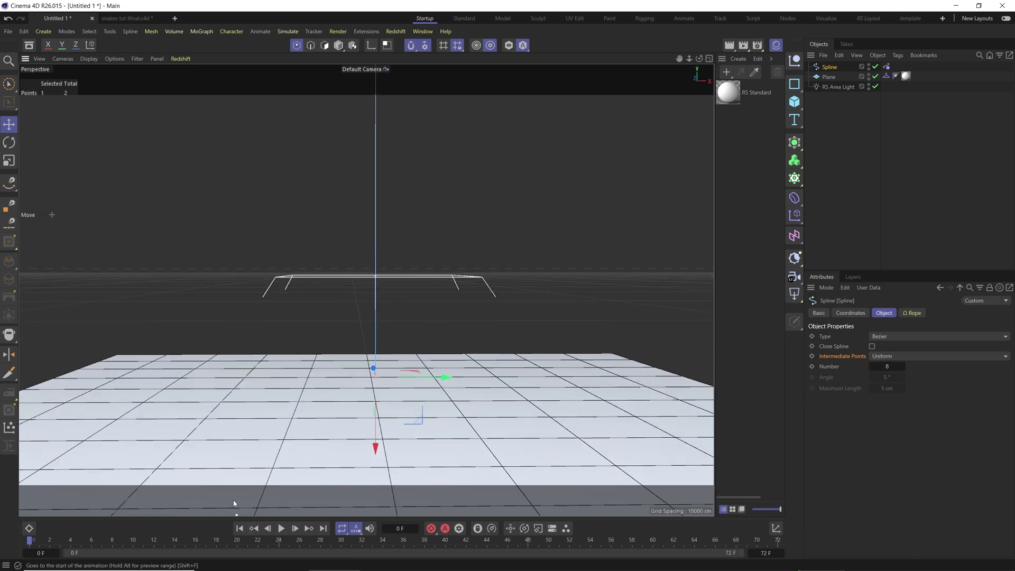
left_click(339, 46)
left_click(282, 528)
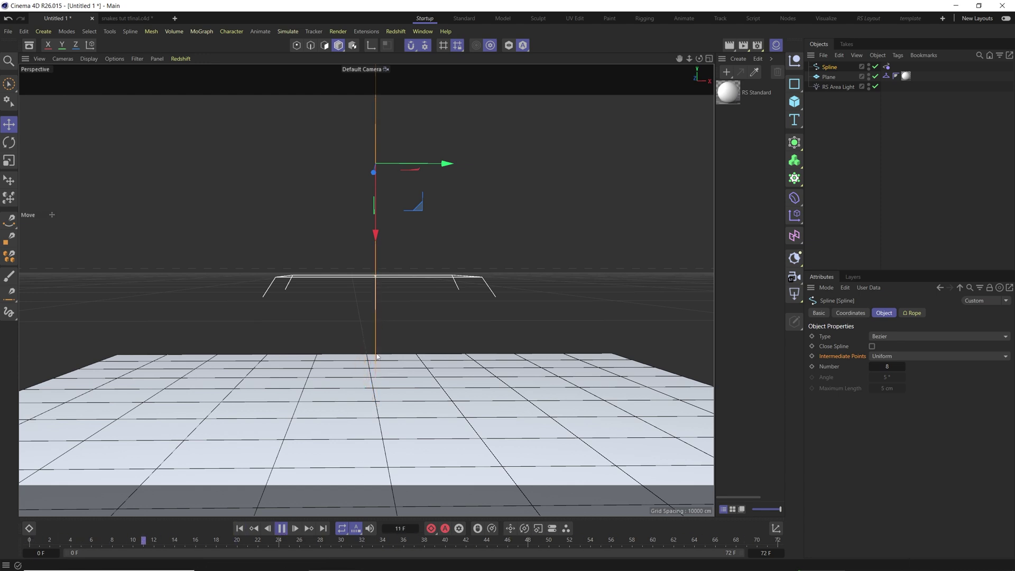
Step: Stop playback, extend the animation's end to frame 360 and return to frame 0
left_click(281, 528)
key("Return")
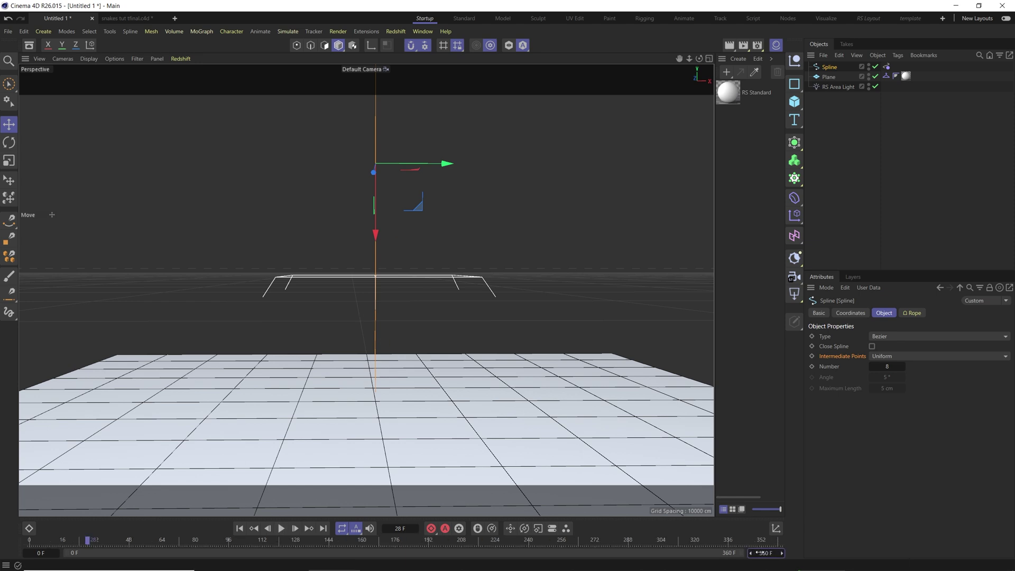
left_click_drag(87, 541, 18, 544)
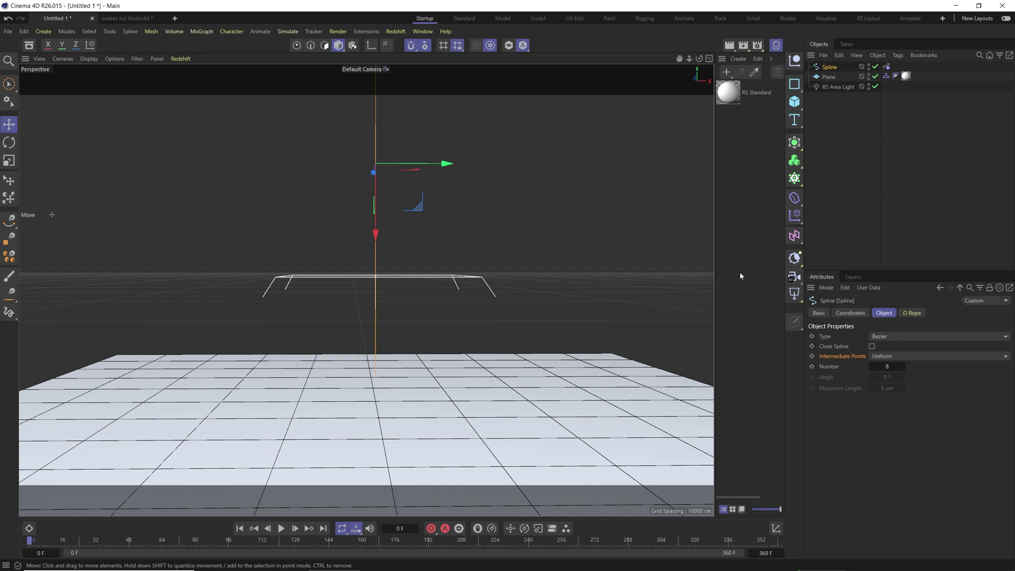
Step: Set the spline's number of intermediate points to 32
left_click(890, 366)
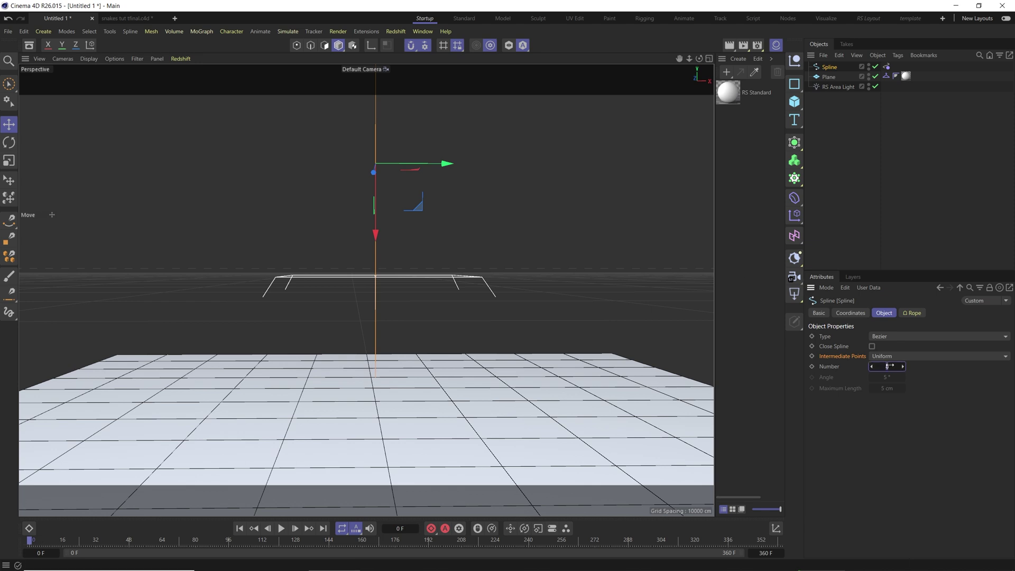
type("32")
key("Return")
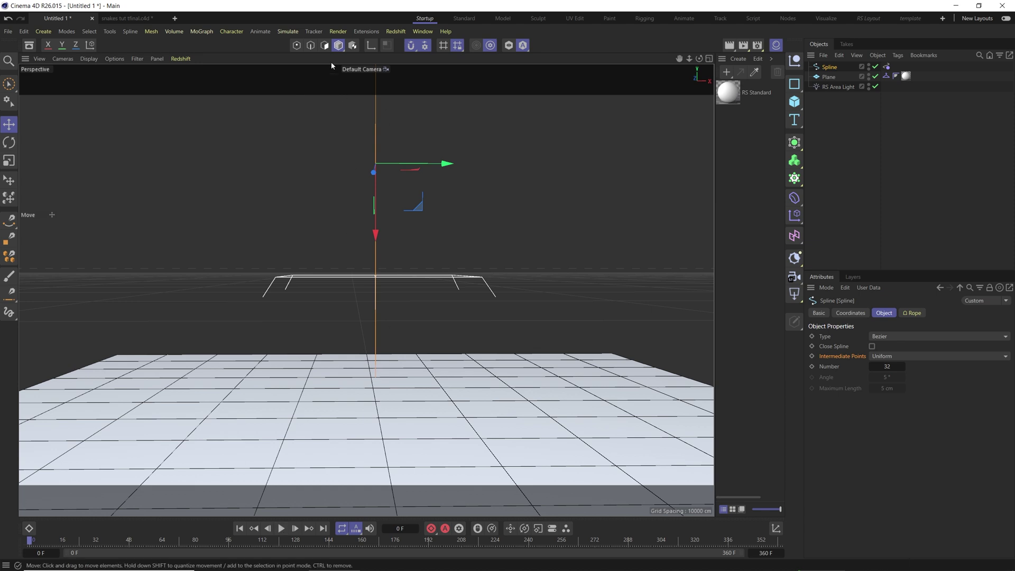
left_click(296, 45)
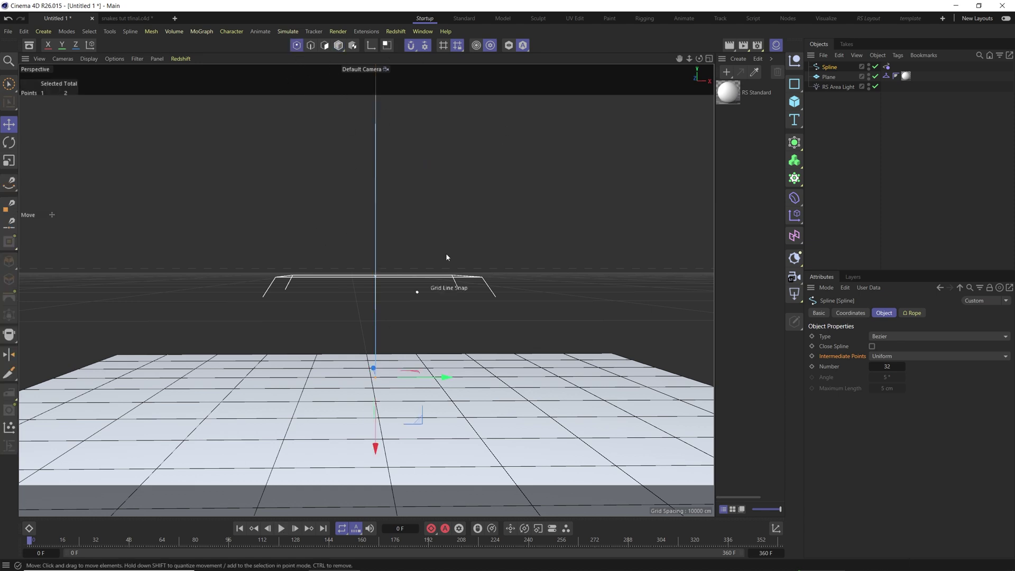
left_click(339, 46)
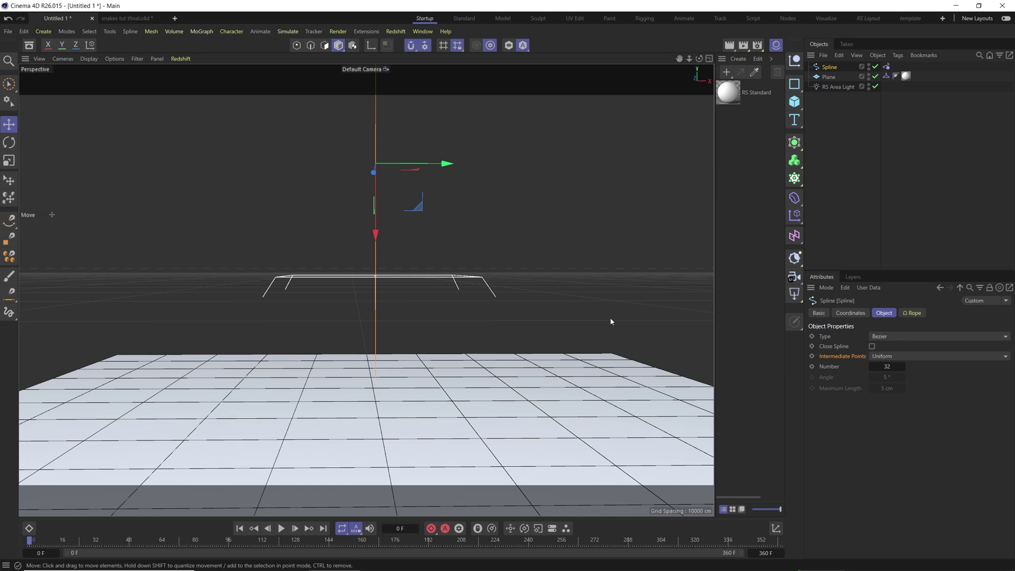
Step: Play the simulation twice from the first frame and examine closely how the 32-point rope lands on the plane
left_click(281, 529)
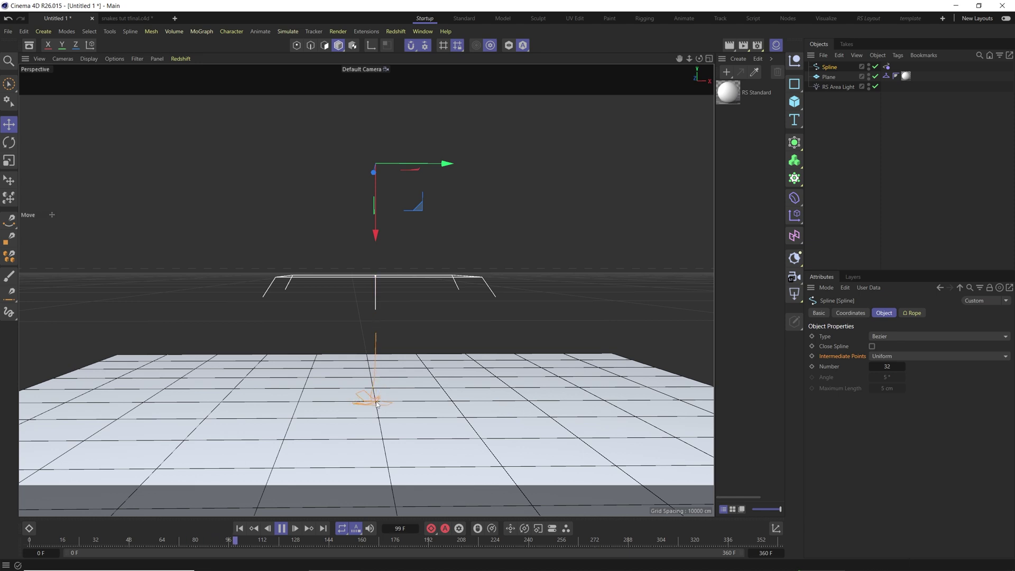
scroll(377, 404, "up", 8)
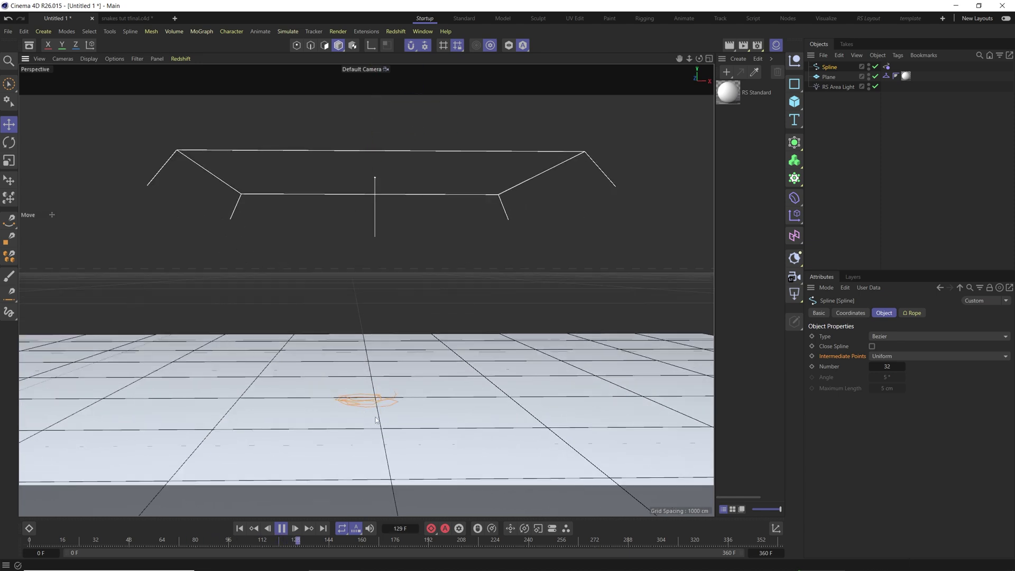
left_click(281, 528)
left_click(239, 528)
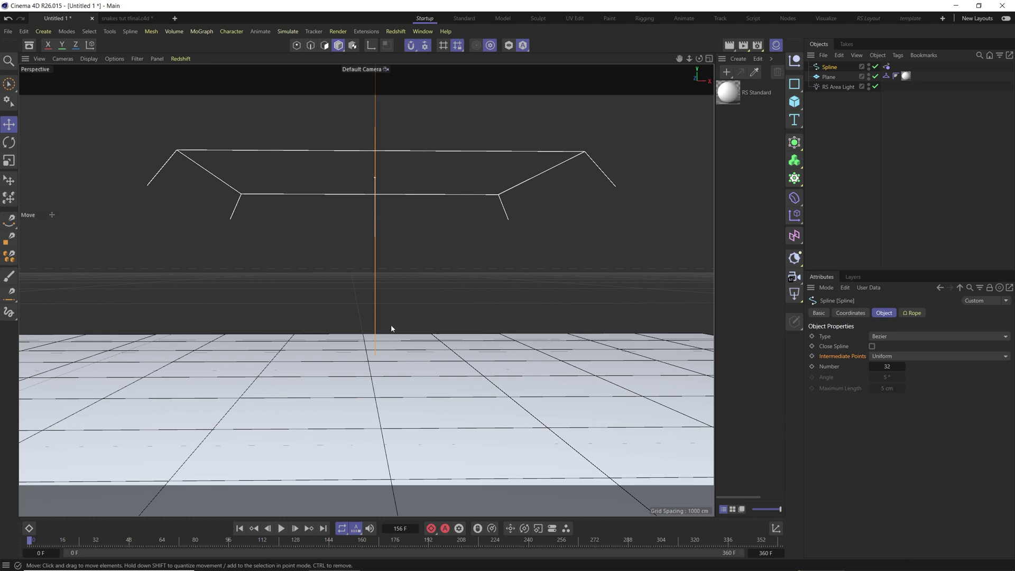
key("F8")
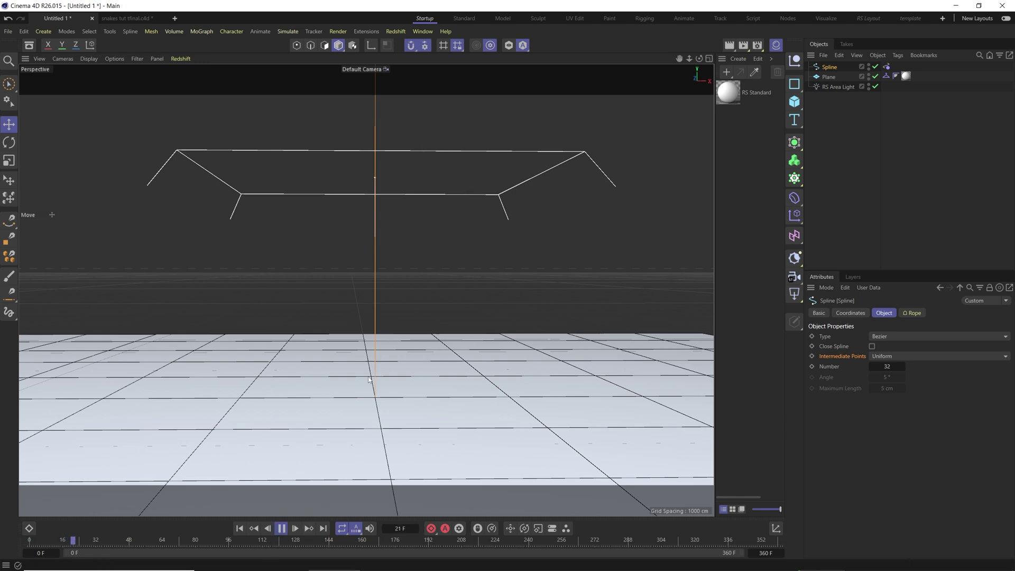
key("F8")
Step: Shorten the vertical spline by moving its upper end point down, and return to whole-object editing
scroll(392, 298, "down", 4)
middle_click_drag(416, 204, 392, 365, "alt")
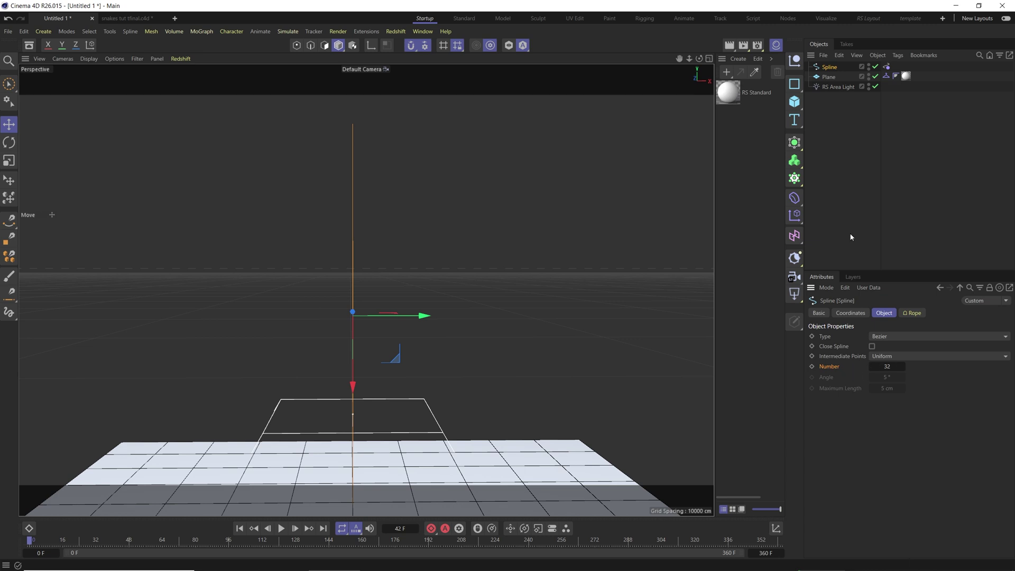
left_click(297, 45)
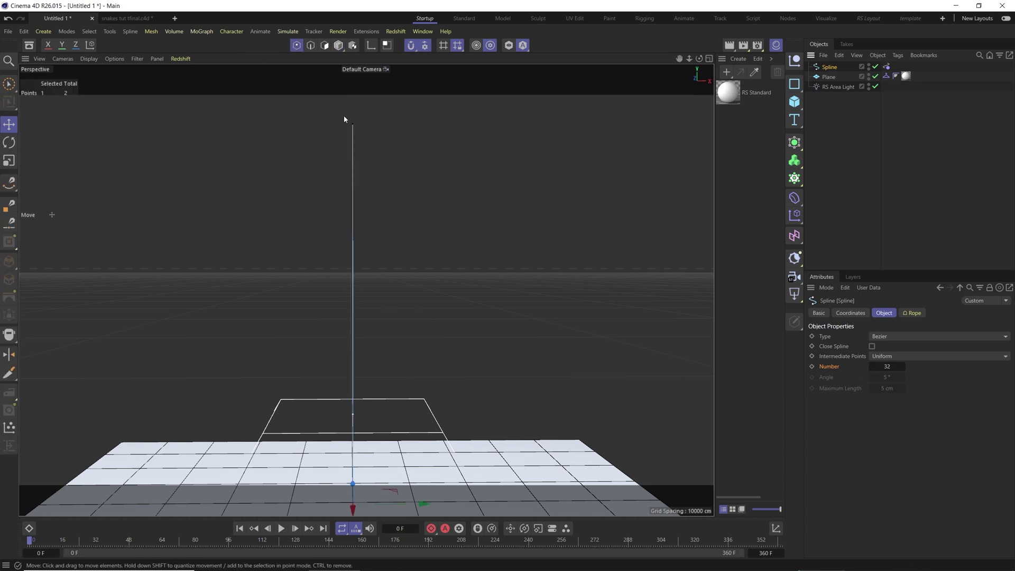
key("9")
left_click(353, 125)
left_click_drag(351, 178, 351, 415)
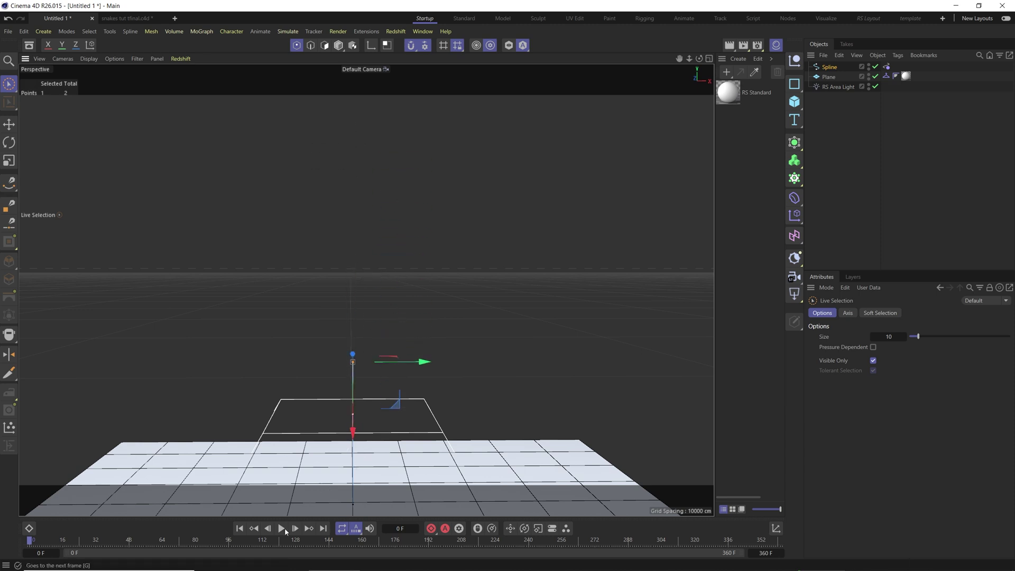
left_click(338, 45)
Step: Play the simulation to check how the shortened rope lands, and return to the first frame
middle_click_drag(351, 372, 389, 263, "alt")
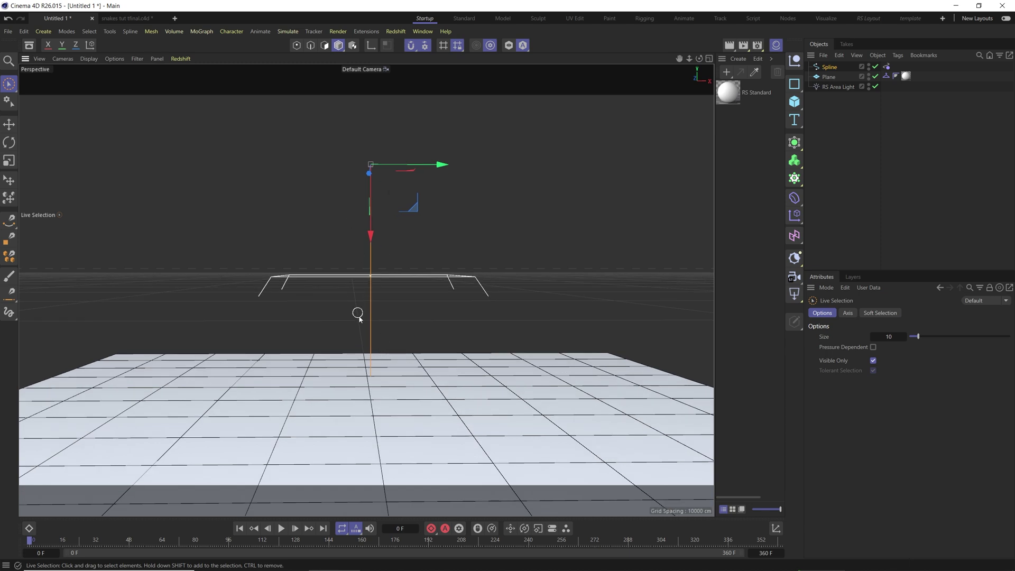
left_click(281, 528)
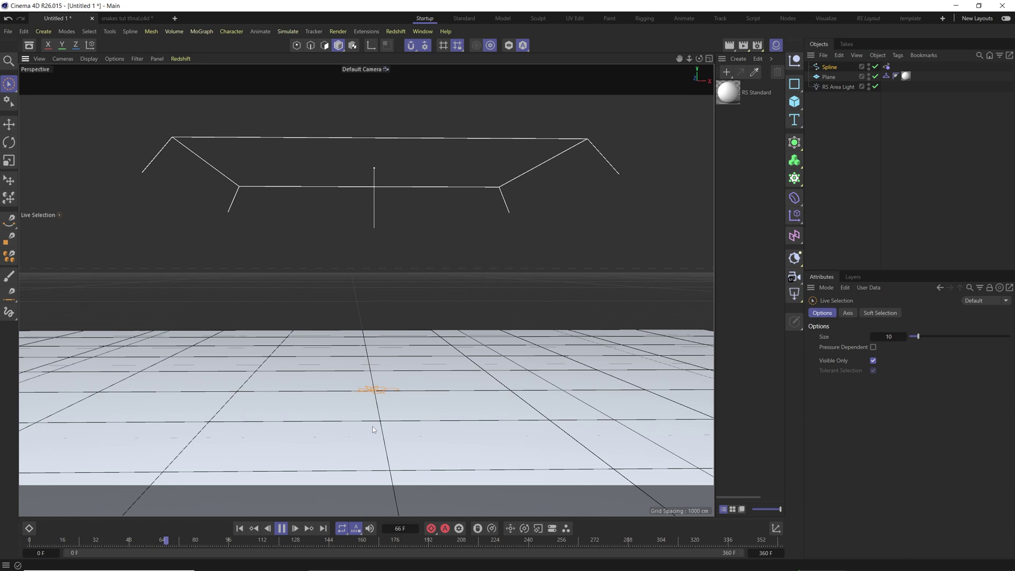
left_click(281, 529)
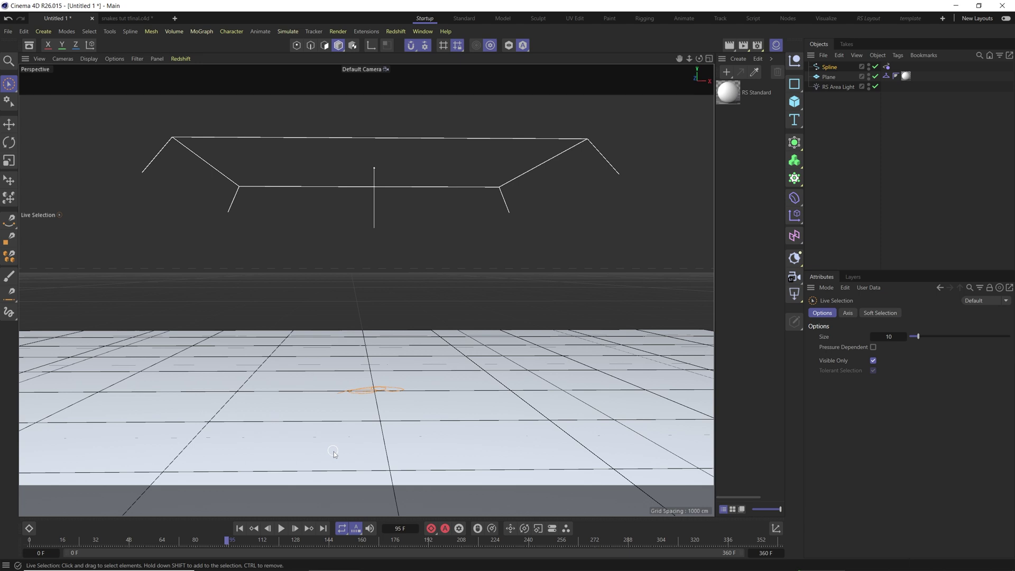
left_click(240, 528)
Step: Set the spline's number of intermediate points to 64
scroll(382, 310, "down", 2)
scroll(417, 297, "down", 5)
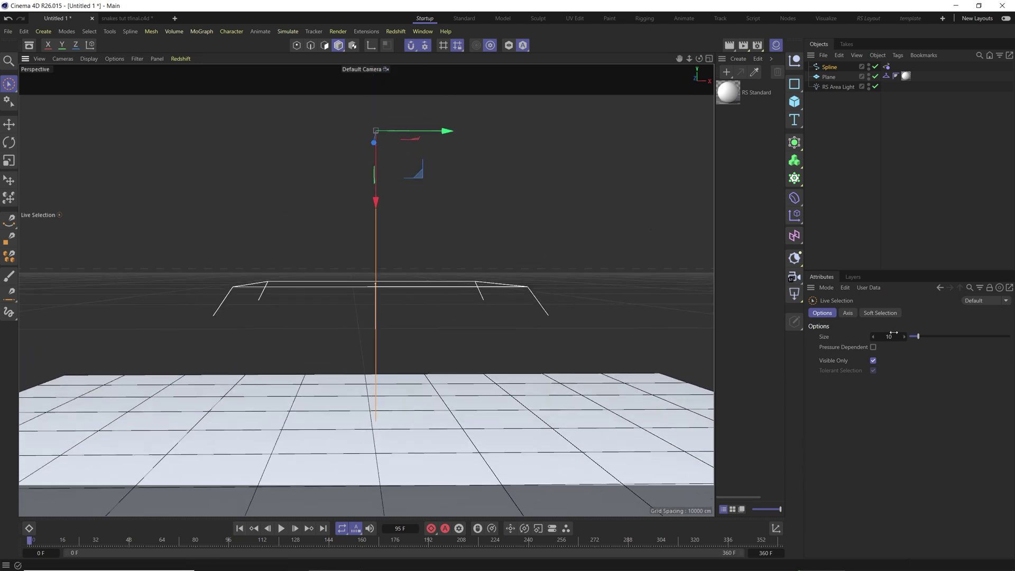
left_click(829, 68)
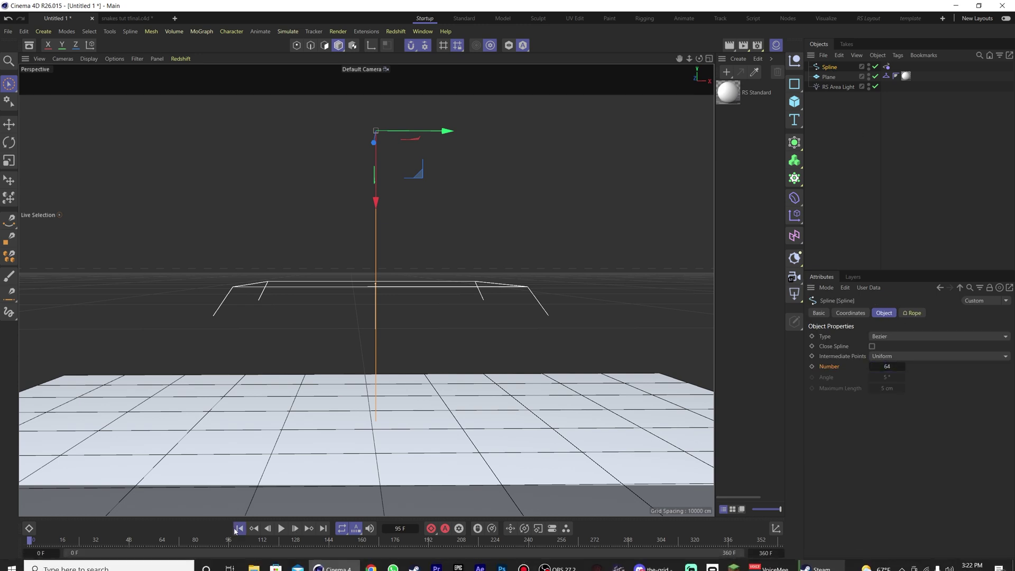
Step: Play the simulation repeatedly to examine how the 64-point rope coils on the plane, and return to the first frame
left_click(280, 528)
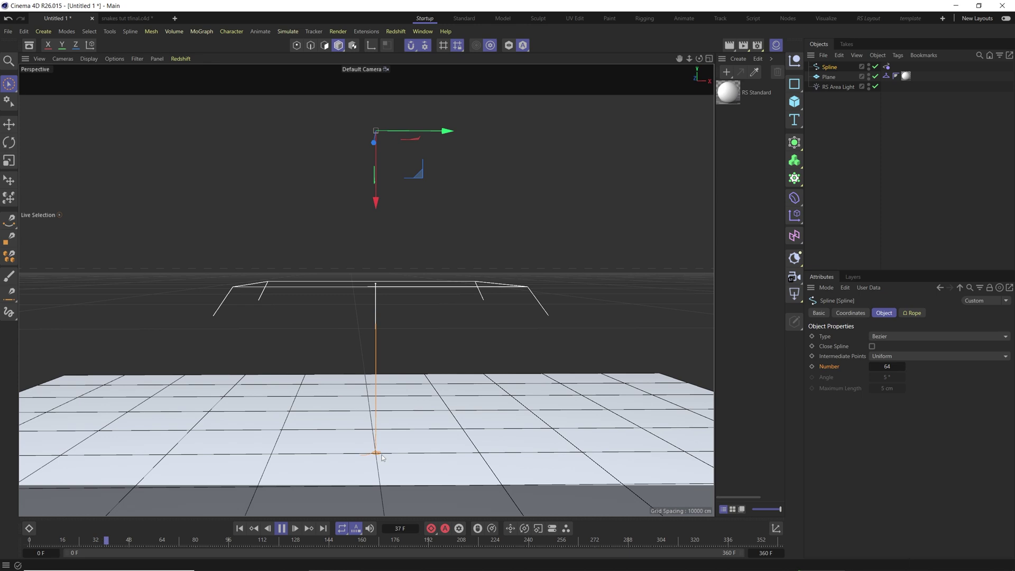
scroll(371, 467, "up", 5)
scroll(372, 465, "up", 3)
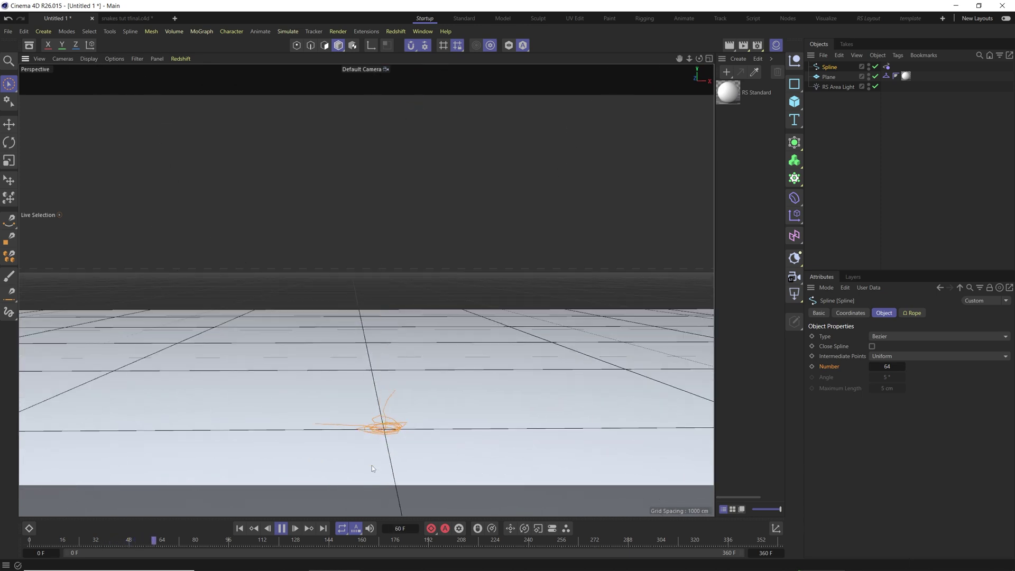
left_click(239, 528)
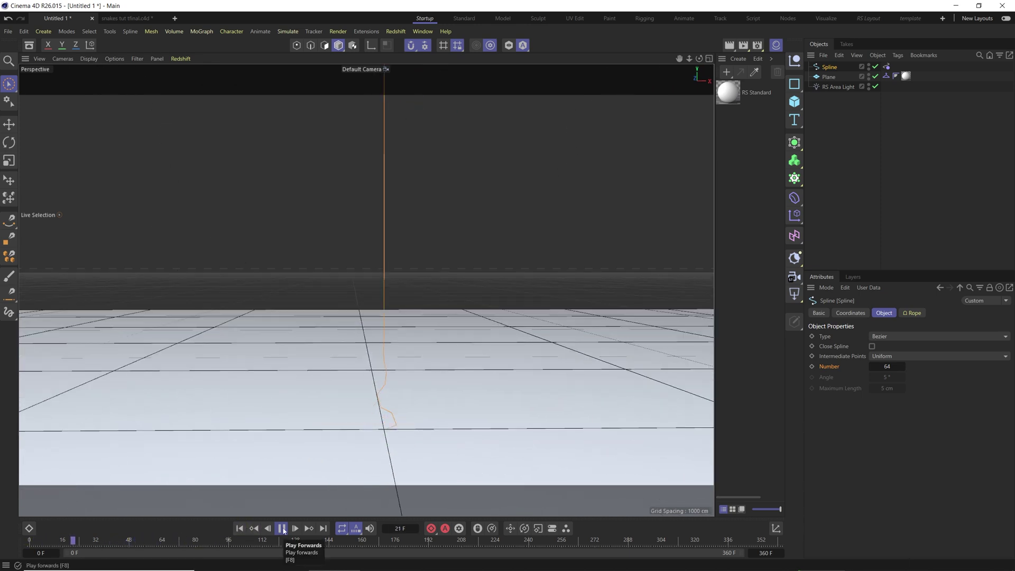
left_click(282, 528)
left_click(239, 528)
Step: Add two null objects to the scene
scroll(370, 335, "down", 5)
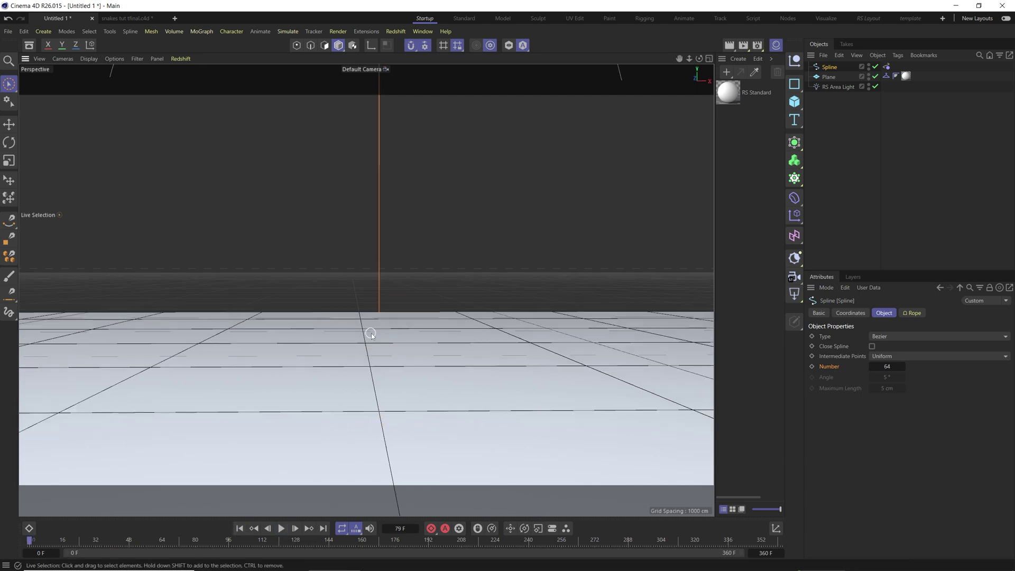
scroll(418, 238, "down", 5)
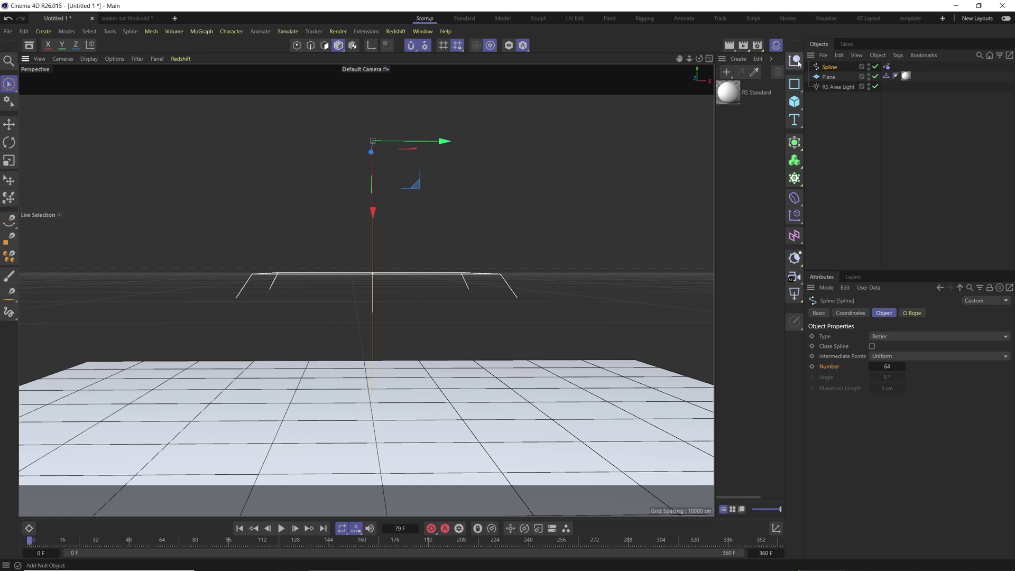
left_click(799, 63)
left_click(800, 64)
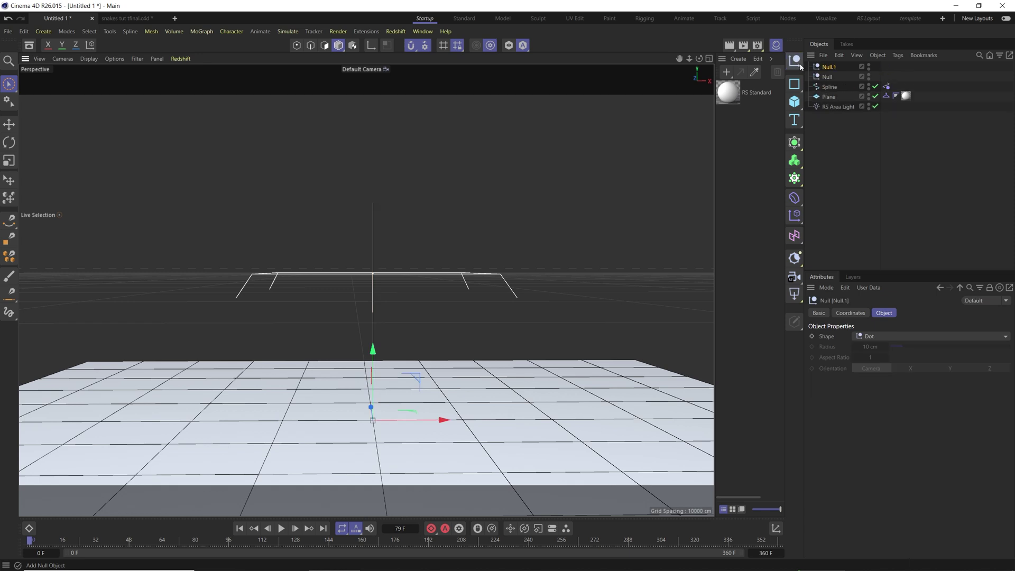
Step: Rename the first null BOT and the second null TOP
double_click(827, 76)
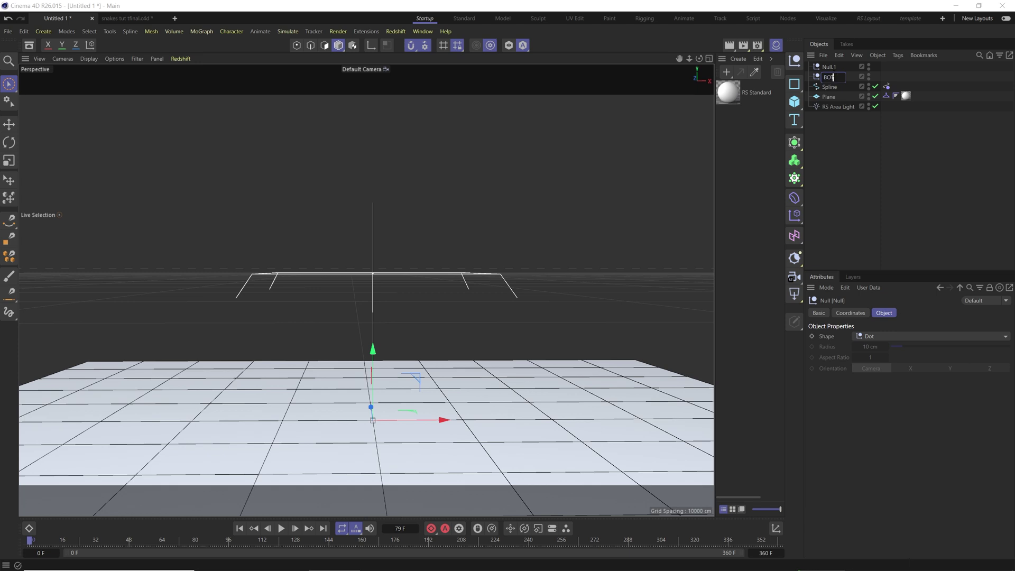
left_click(829, 67)
double_click(831, 67)
type("TOP")
key("Return")
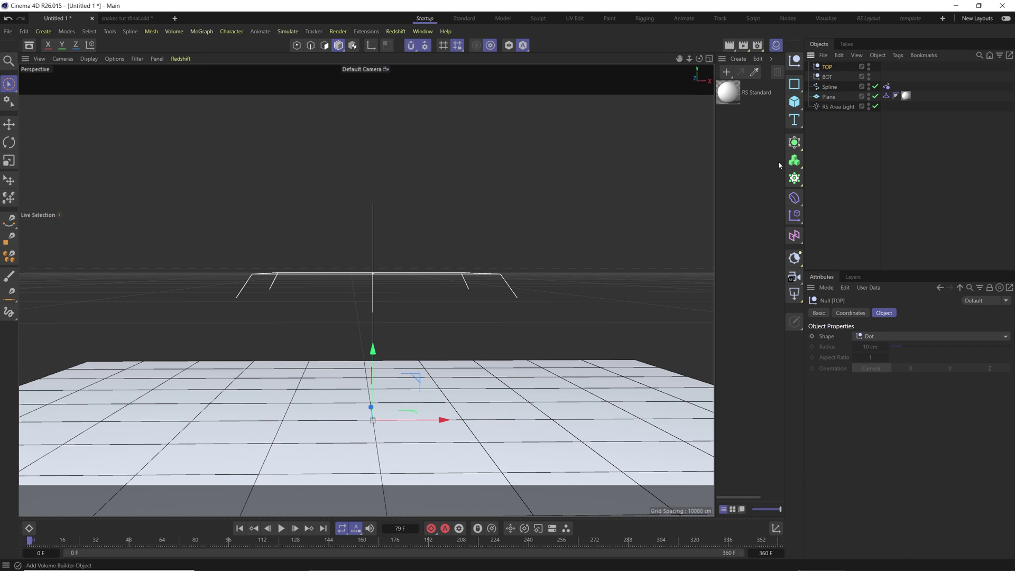
Step: In the Front view, raise the TOP null to the spline's upper end
middle_click(352, 246)
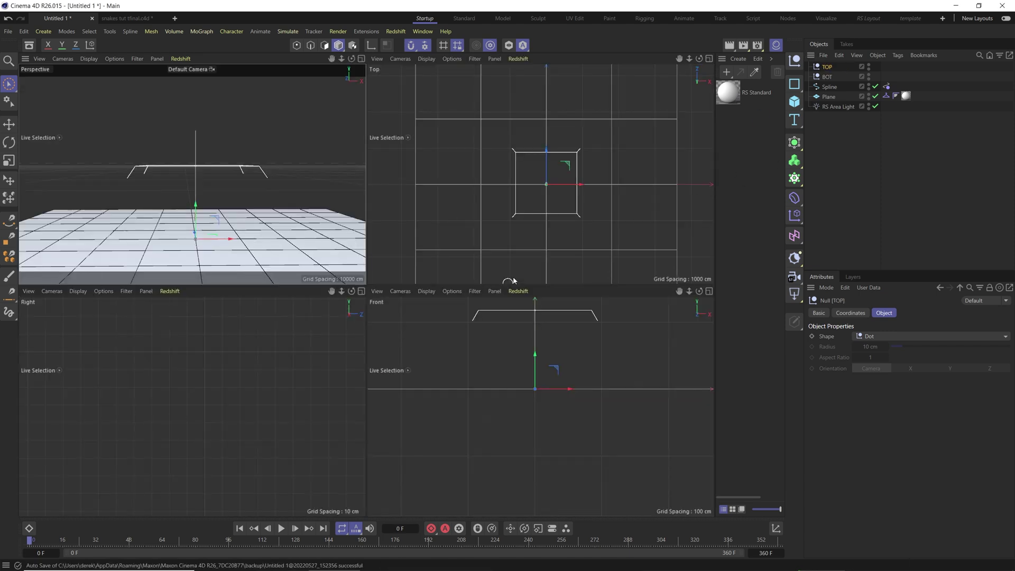
middle_click(521, 355)
scroll(366, 258, "down", 2)
middle_click_drag(349, 169, 375, 284, "alt")
left_click(429, 47)
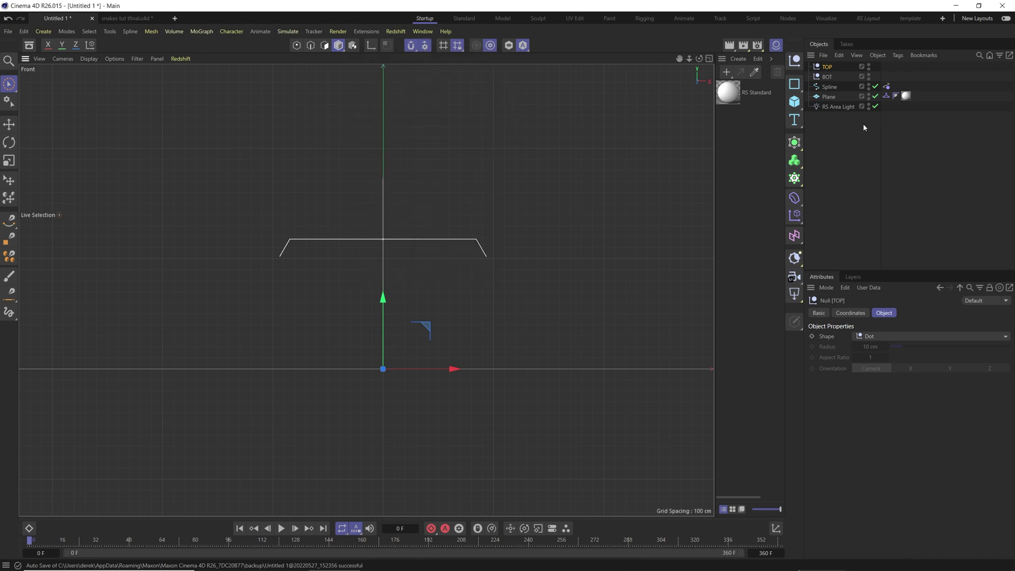
left_click_drag(384, 296, 412, 140)
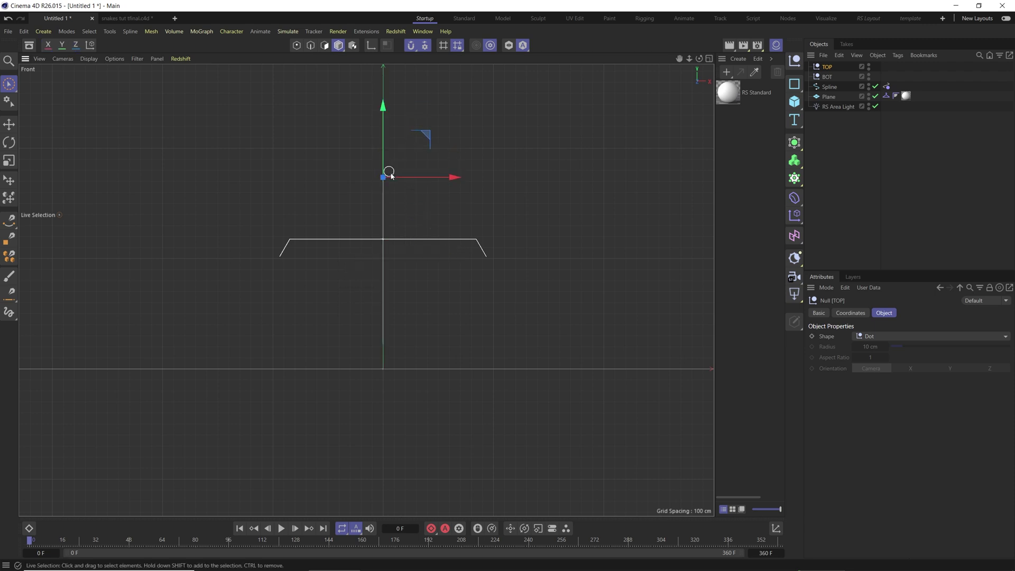
Step: Select the BOT null and raise it to the spline's lower end, undoing any stray move
left_click(827, 76)
mouse_move(385, 343)
left_mouse_down()
mouse_move(385, 316)
mouse_move(385, 339)
left_mouse_up()
key("ctrl+z")
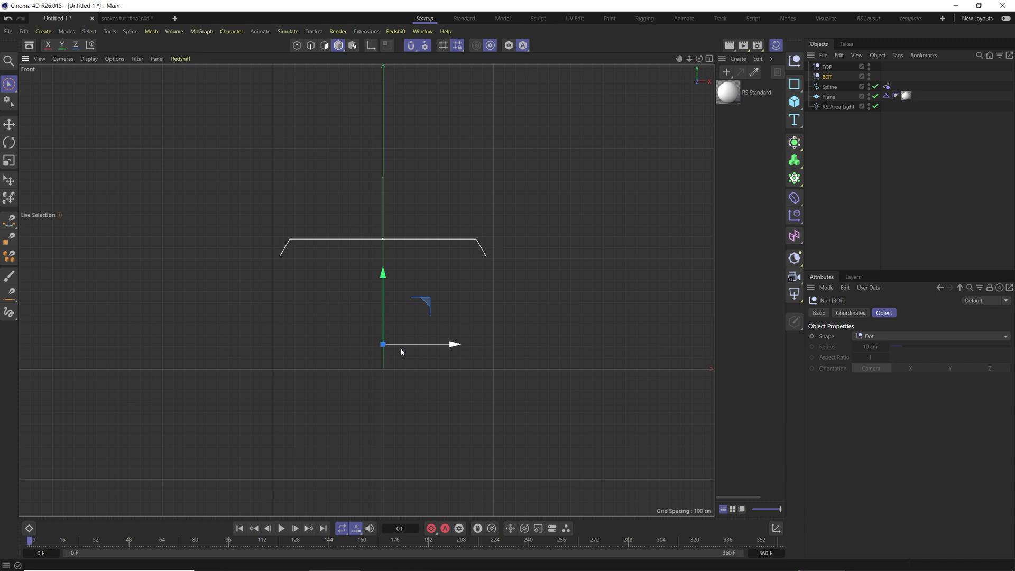
Step: Return to the Perspective view and add a Rope Belt tag to the spline
middle_click(448, 215)
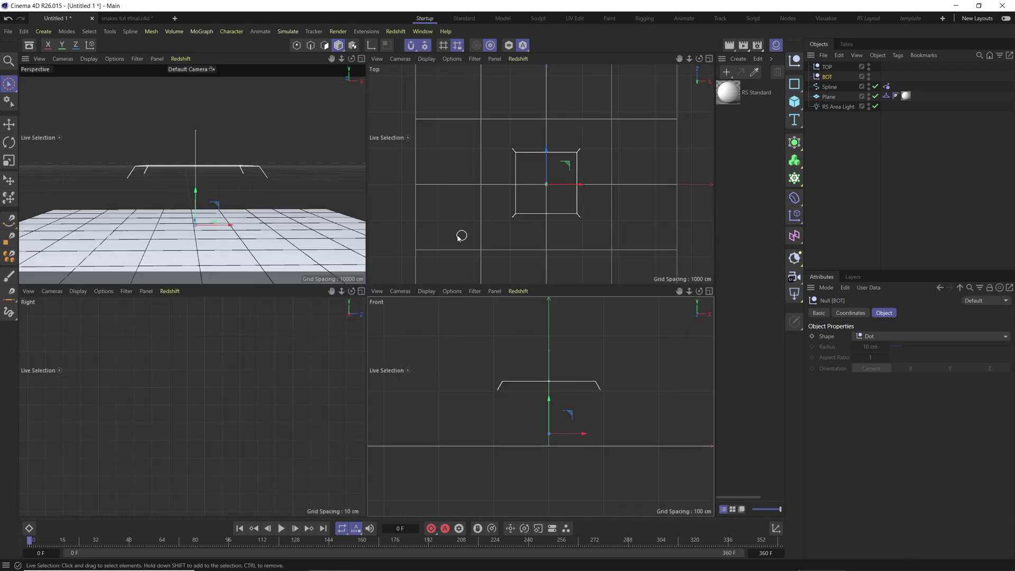
middle_click(190, 217)
left_click_drag(342, 365, 372, 345, "alt")
left_click(382, 180)
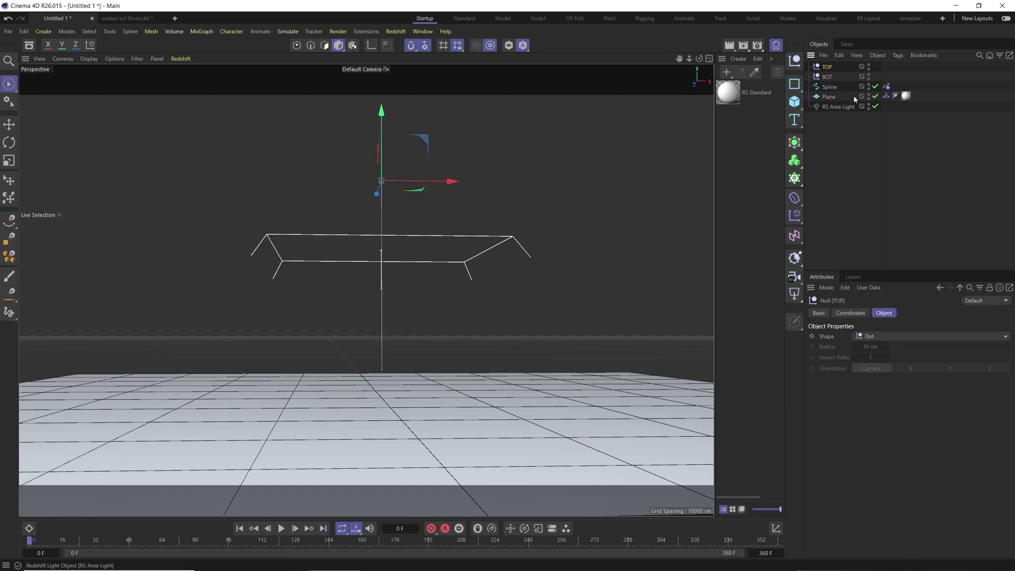
left_click(828, 87)
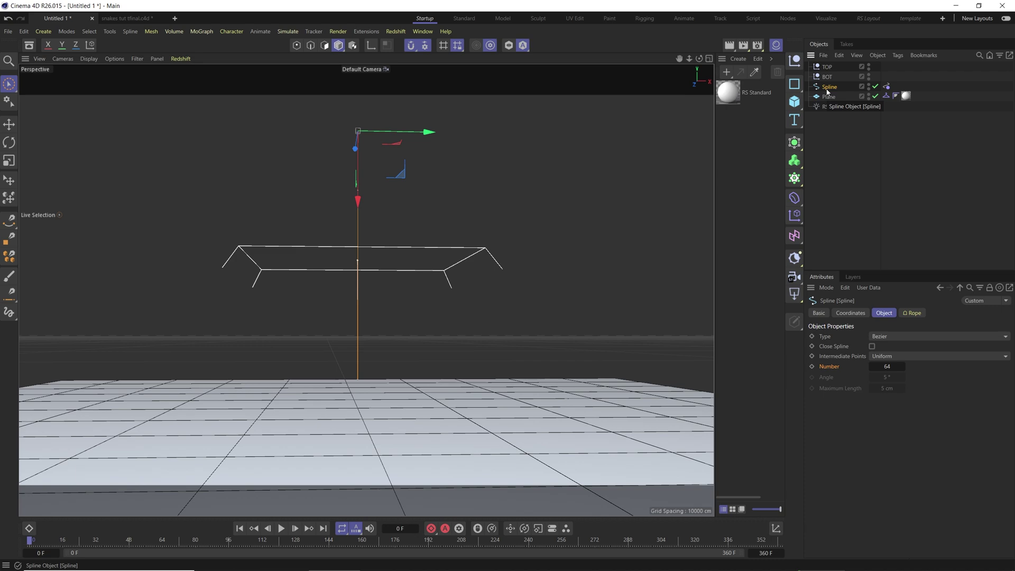
right_click(828, 92)
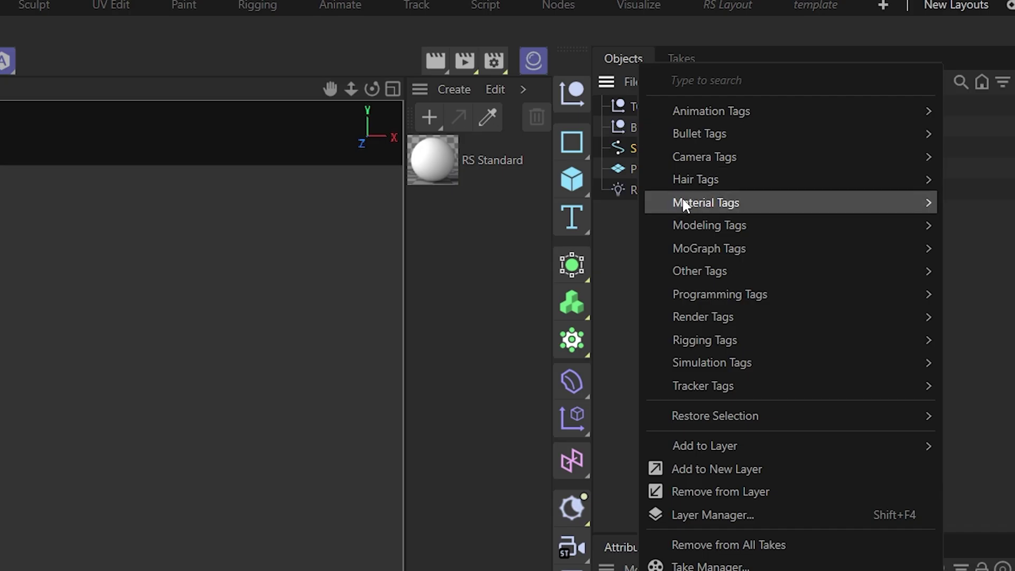
mouse_move(696, 359)
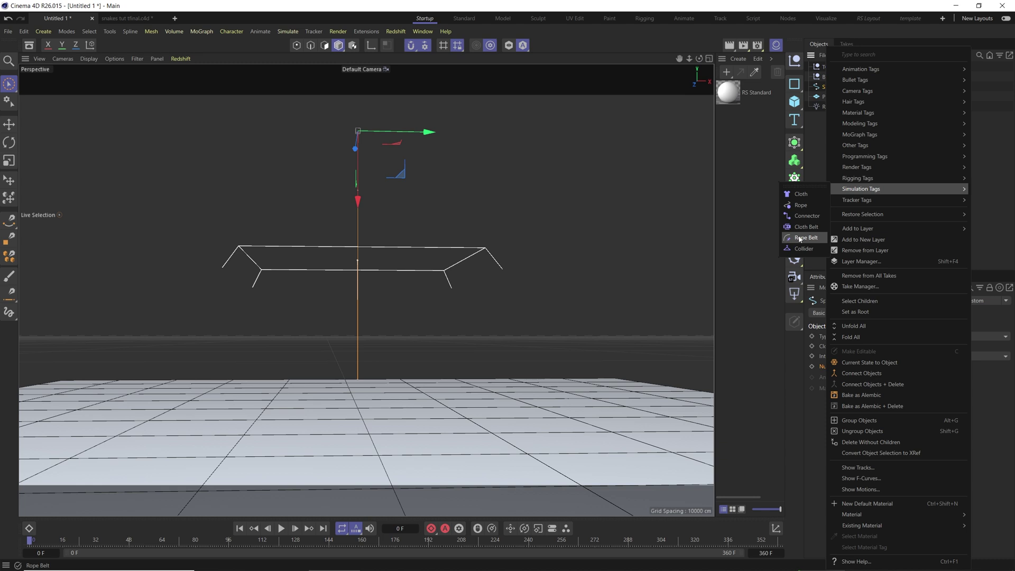
left_click(800, 239)
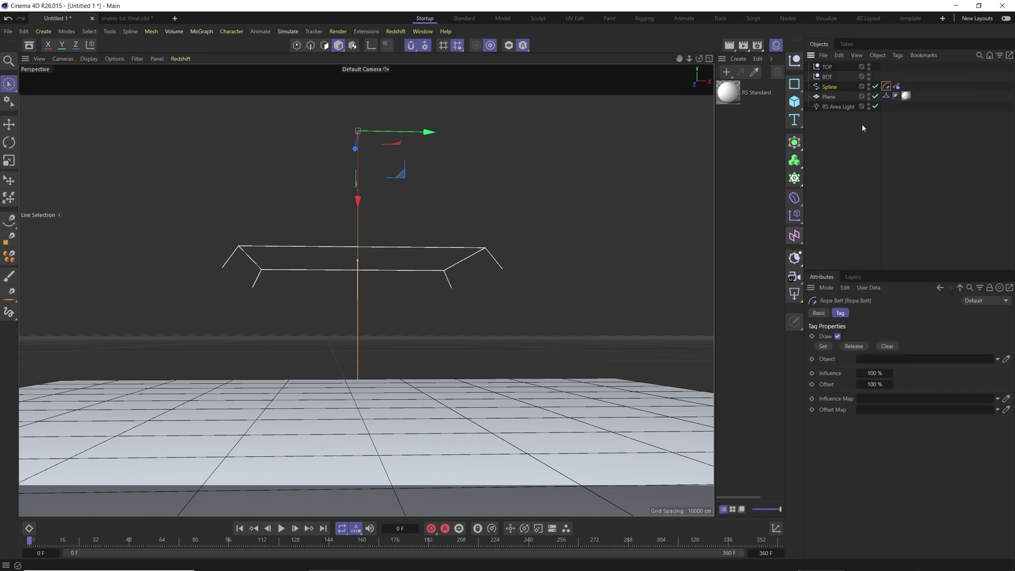
Step: In Point mode, select the spline's upper end point with Rectangle Selection
left_click(831, 88)
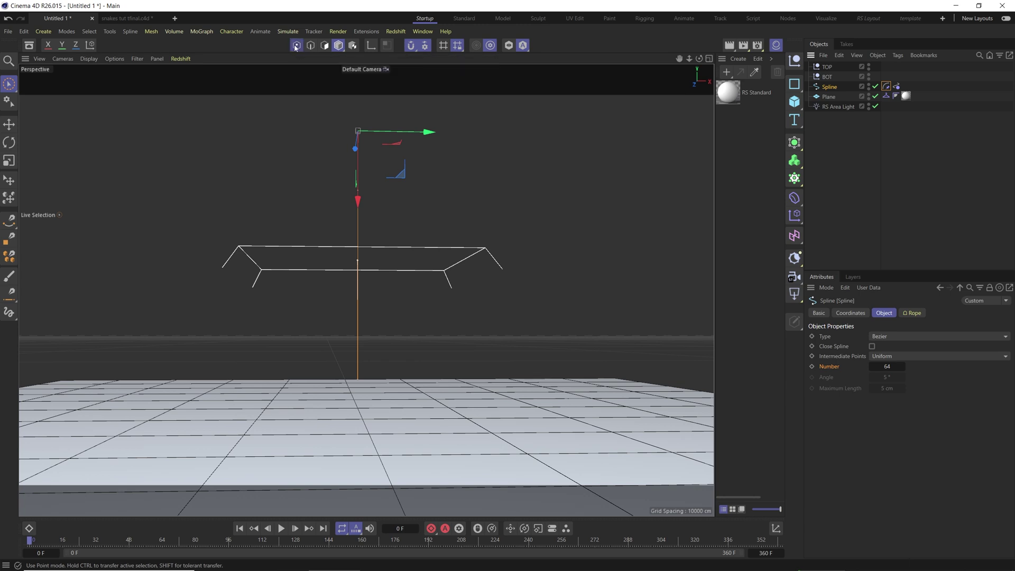
left_click(296, 45)
left_click(9, 84)
left_click(33, 120)
left_click_drag(255, 133, 420, 221)
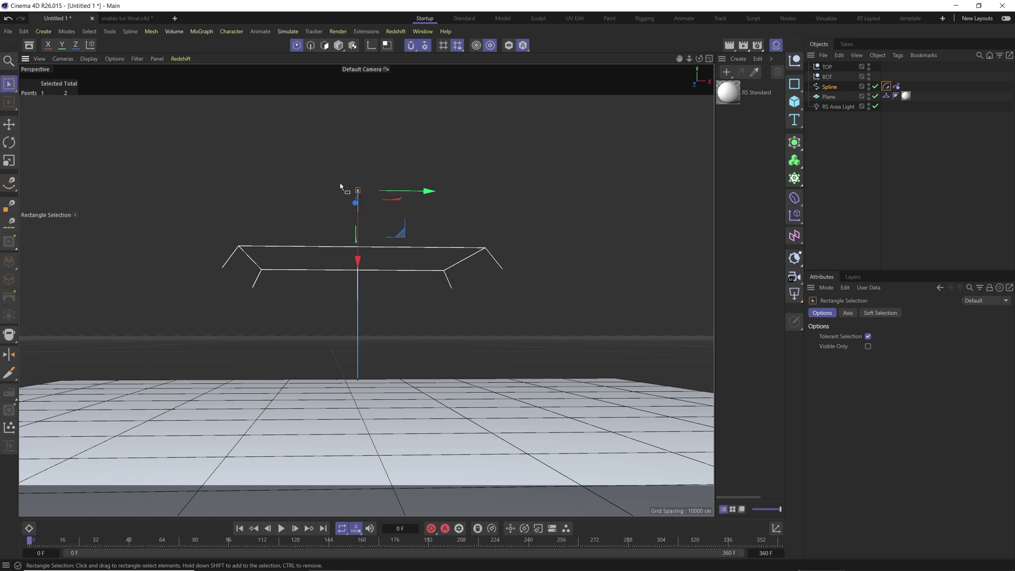
Step: Link the TOP null as the Rope Belt tag's object and set the selected upper point as its belt point
left_click(888, 87)
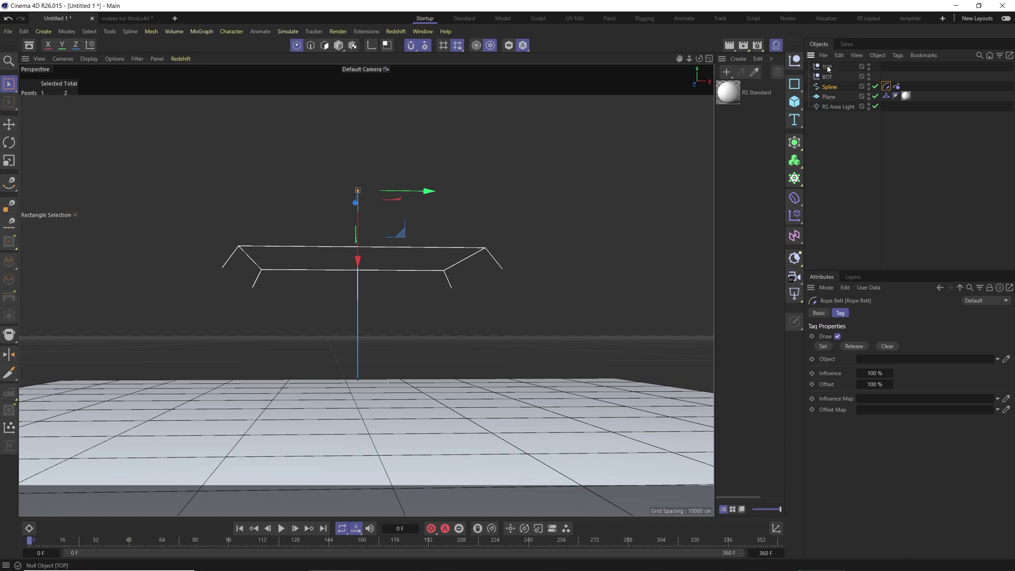
left_click_drag(828, 68, 879, 362)
left_click(823, 347)
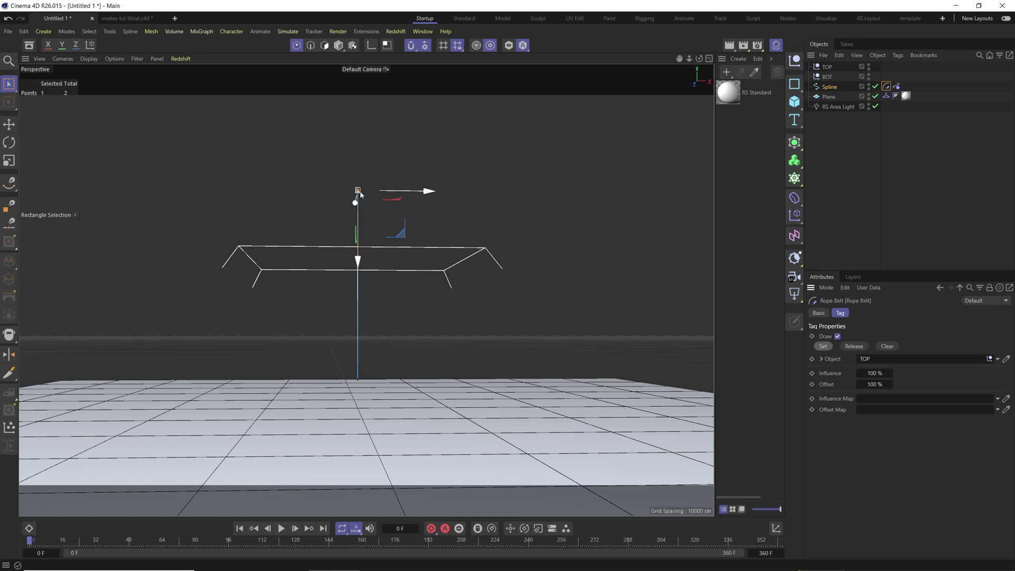
scroll(359, 193, "up", 3)
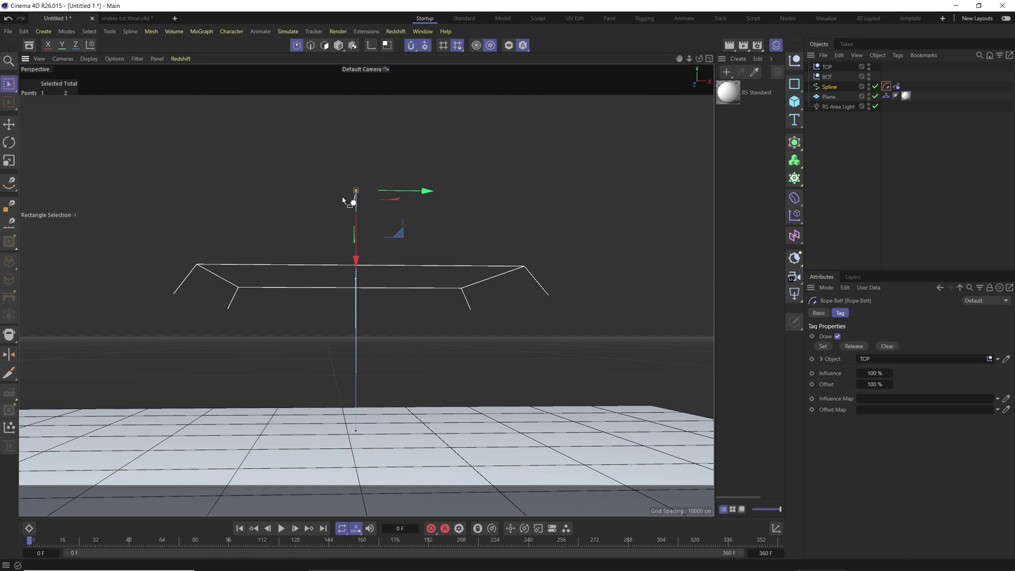
scroll(354, 195, "up", 5)
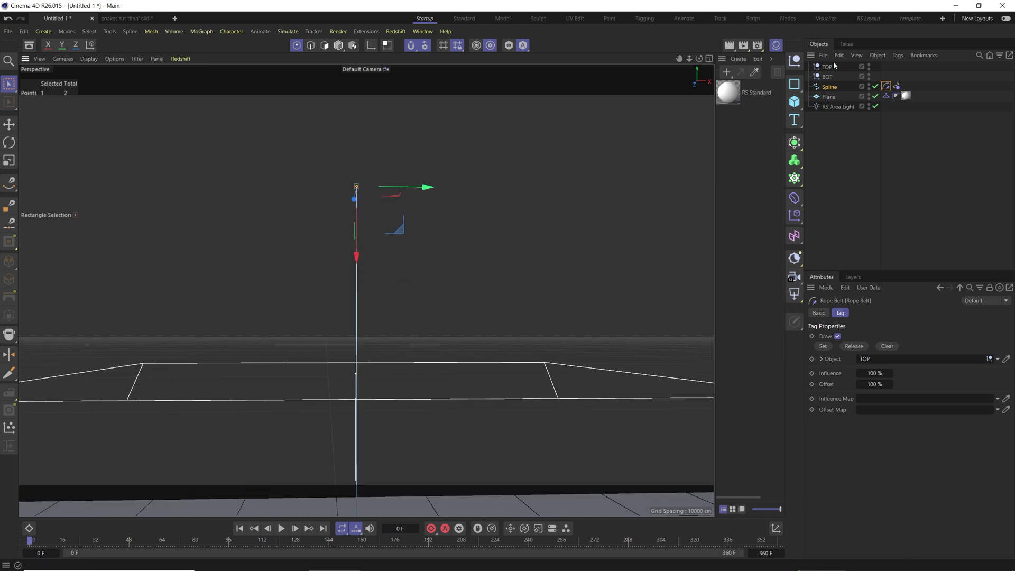
left_click(357, 186)
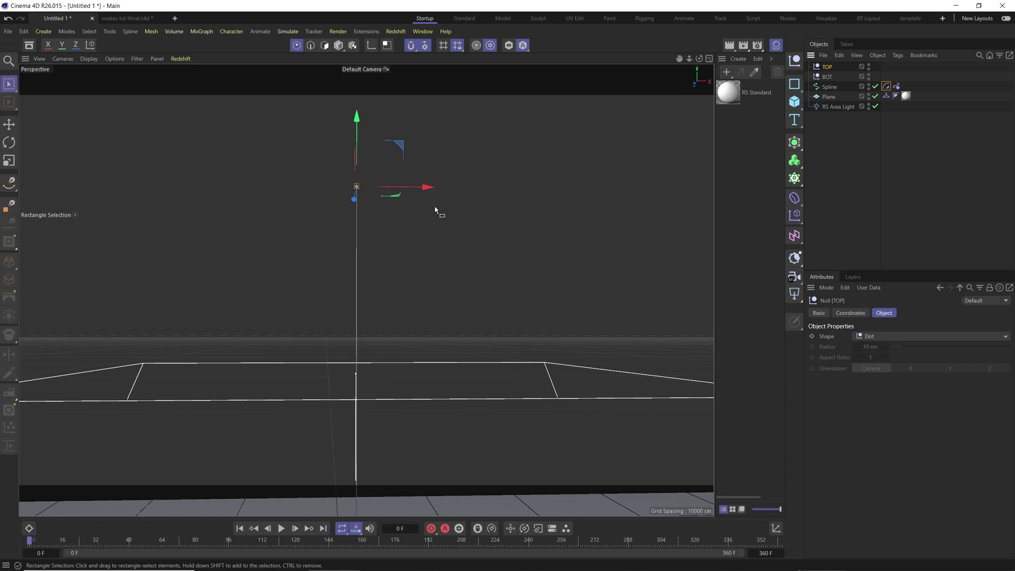
Step: Reselect the spline and select its lower end point
scroll(436, 207, "down", 3)
left_click(831, 86)
middle_click_drag(442, 271, 427, 166, "alt")
left_click_drag(334, 429, 396, 495)
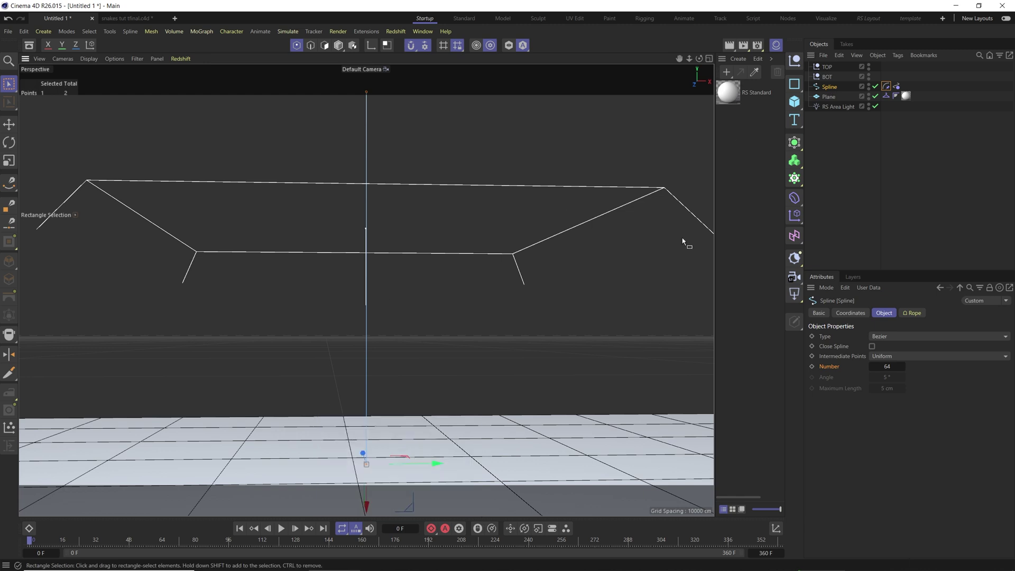
Step: Add a second Rope Belt tag to the spline, link it to the BOT null and set the selected lower point
right_click(829, 87)
mouse_move(860, 189)
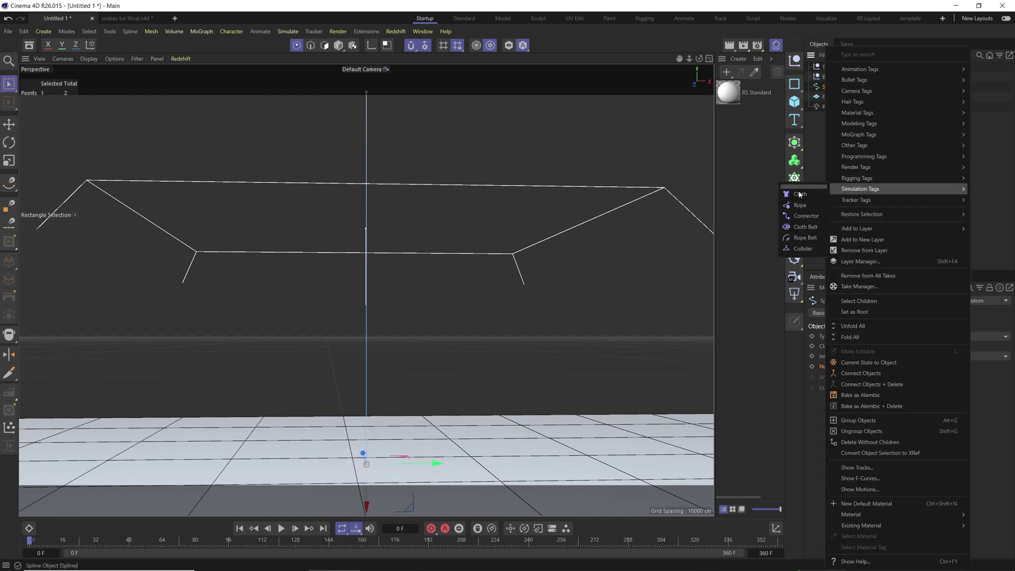
left_click(795, 240)
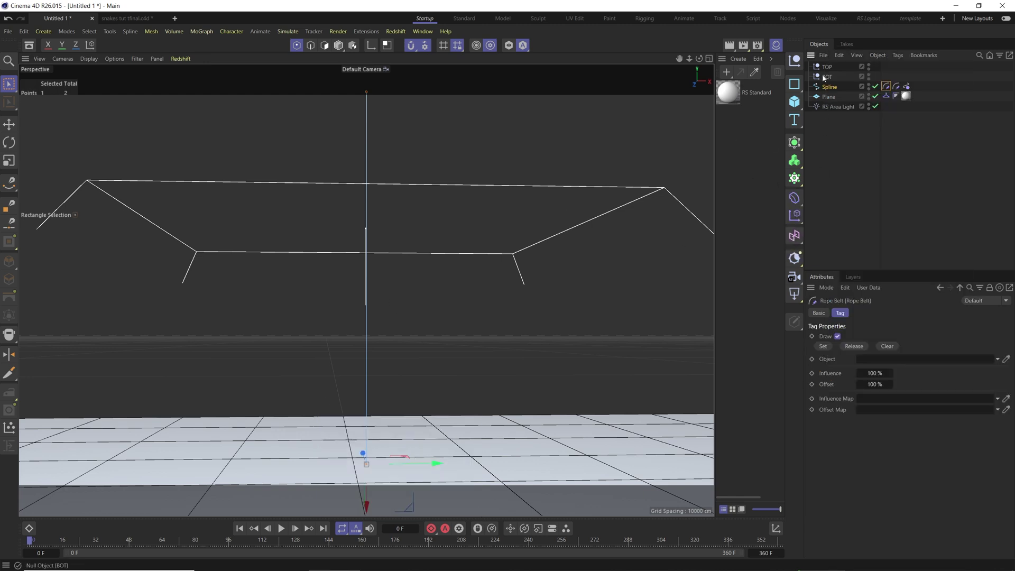
left_click_drag(823, 77, 879, 313)
left_click(823, 347)
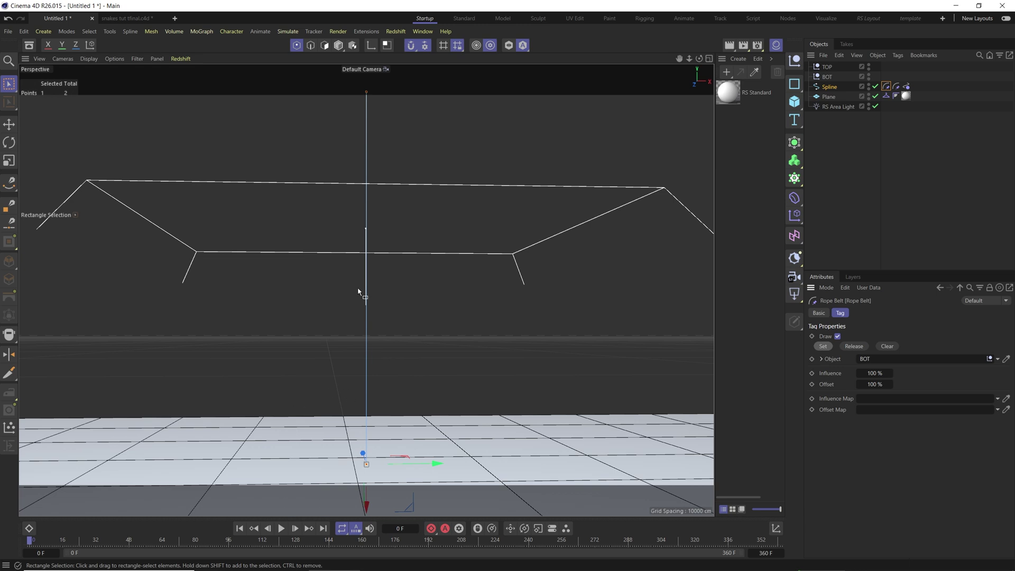
Step: Switch the spline back to Model mode
scroll(358, 288, "down", 1)
left_click(830, 87)
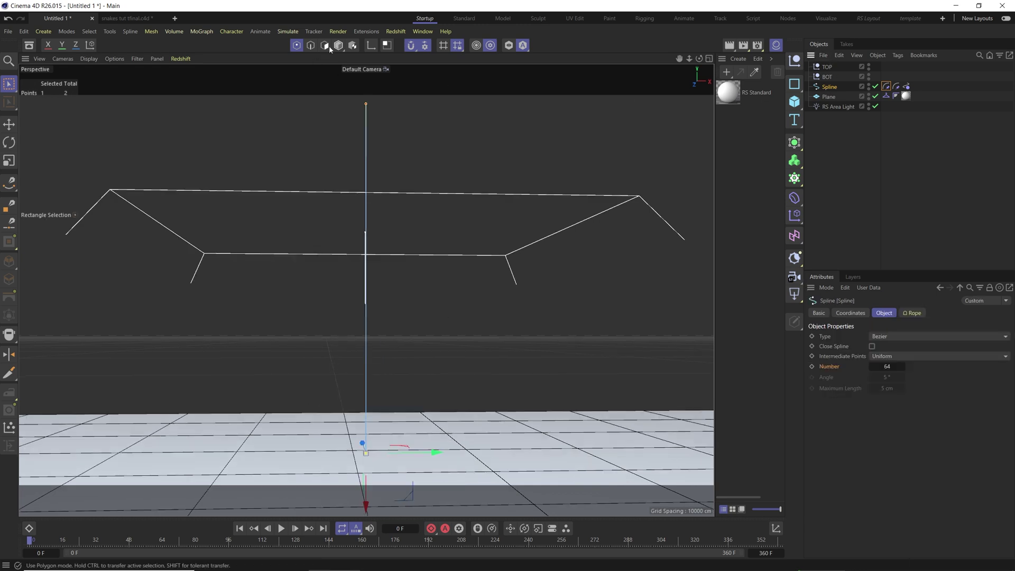
left_click(338, 46)
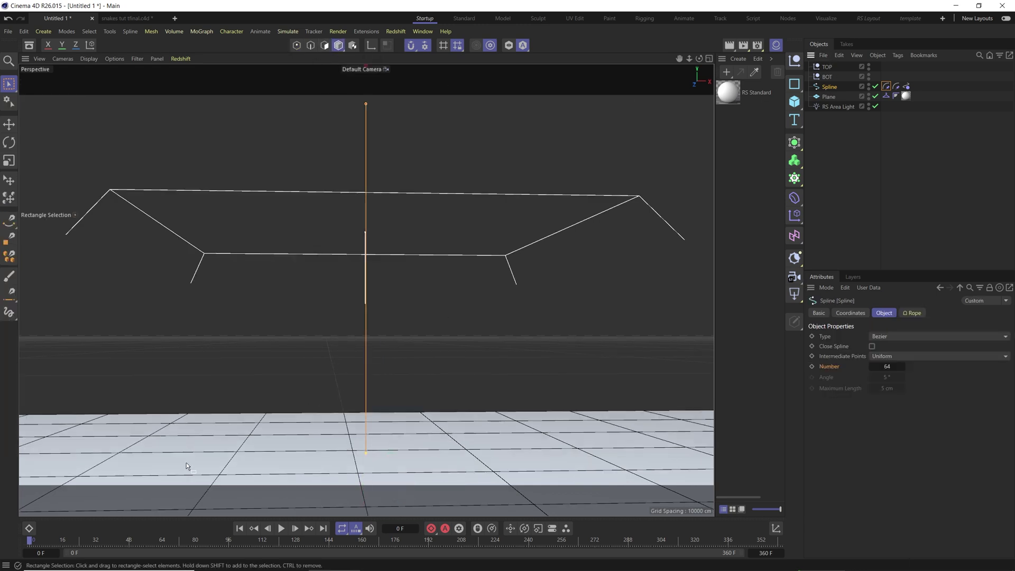
Step: Play the simulation and move the TOP null sideways and down to test the upper attachment
left_click(281, 528)
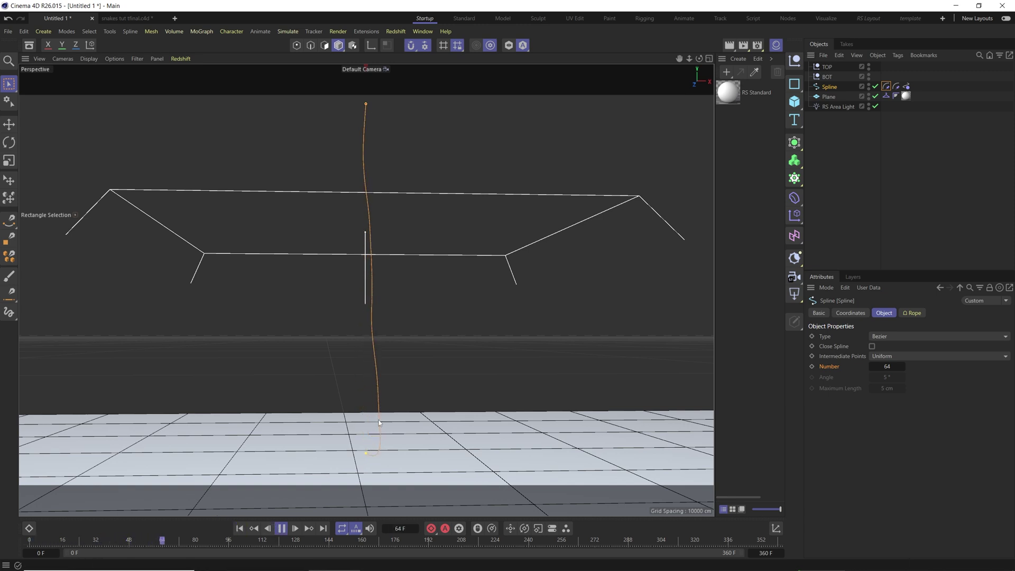
left_click(827, 67)
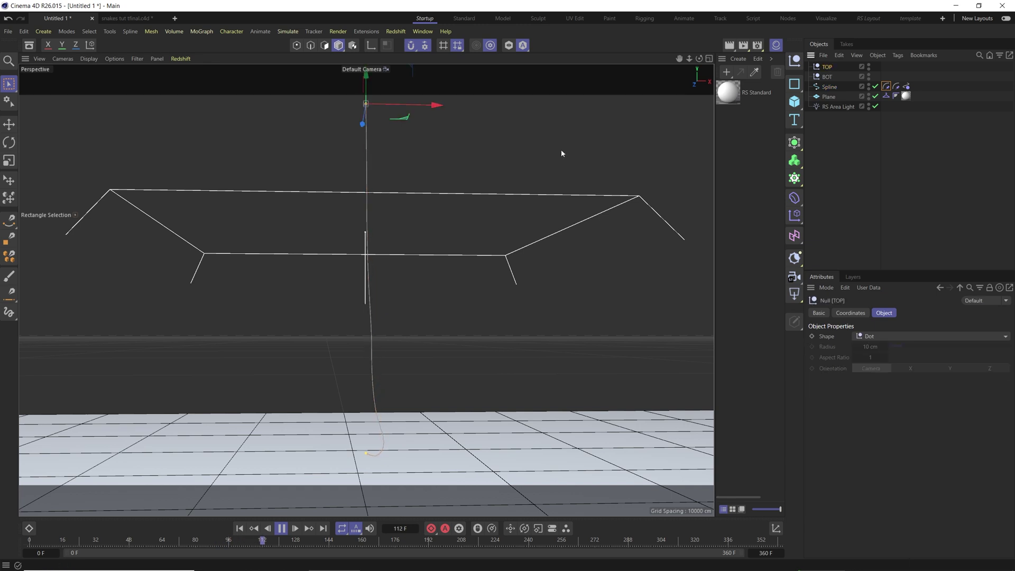
left_click_drag(411, 66, 566, 142)
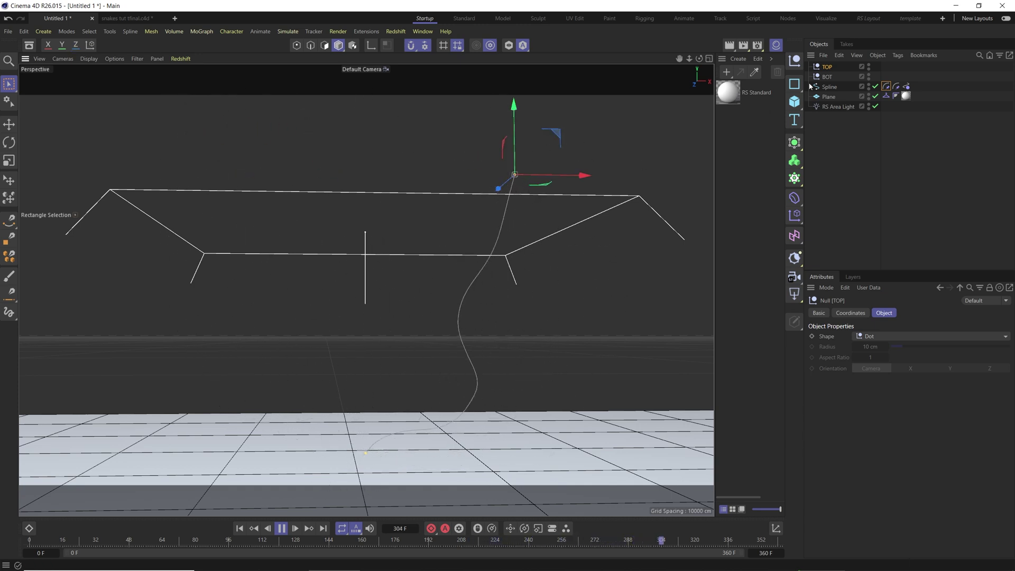
Step: Move the BOT null up and sideways above the plane while the simulation plays to test the lower attachment
left_click(827, 77)
left_click_drag(322, 269, 411, 406)
left_click(411, 406)
left_click_drag(333, 423, 400, 484)
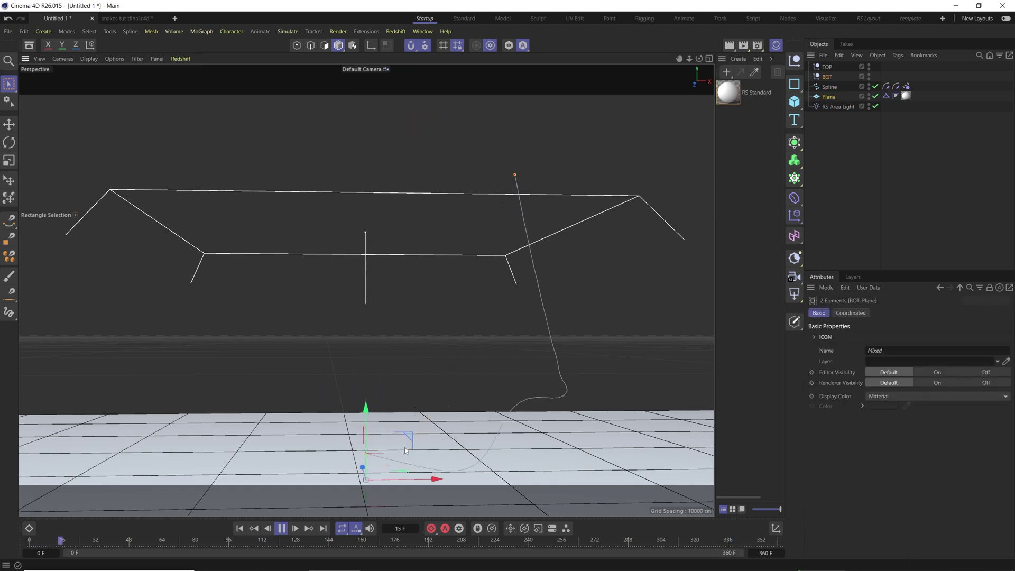
left_click_drag(410, 433, 395, 352)
left_click(515, 175)
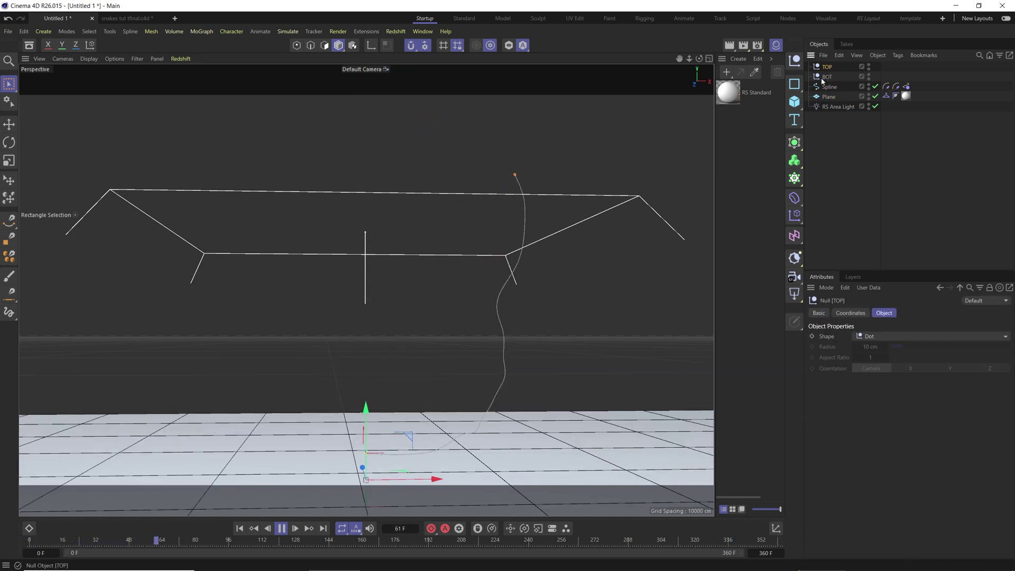
left_click(366, 453)
left_click_drag(405, 404, 298, 272)
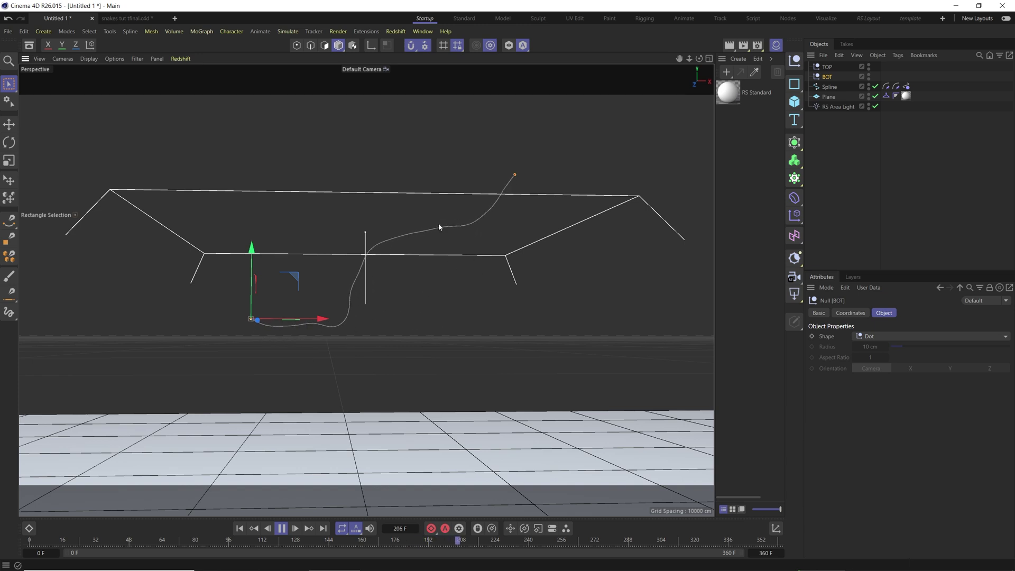
Step: Undo the test moves of the TOP and BOT nulls, stop playback and rewind the simulation
key("ctrl+z")
key("ctrl+z")
key("ctrl+y")
key("ctrl+z")
key("ctrl+y")
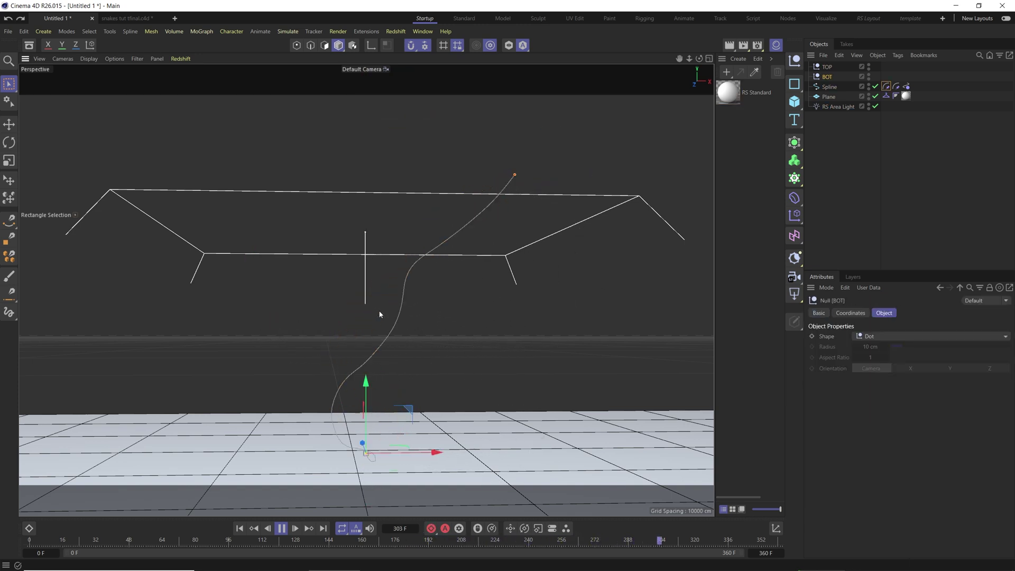
key("ctrl+z")
left_click(282, 528)
left_click(253, 528)
Step: Add a Sweep generator and a Circle spline with a 20 cm radius
scroll(525, 299, "down", 1)
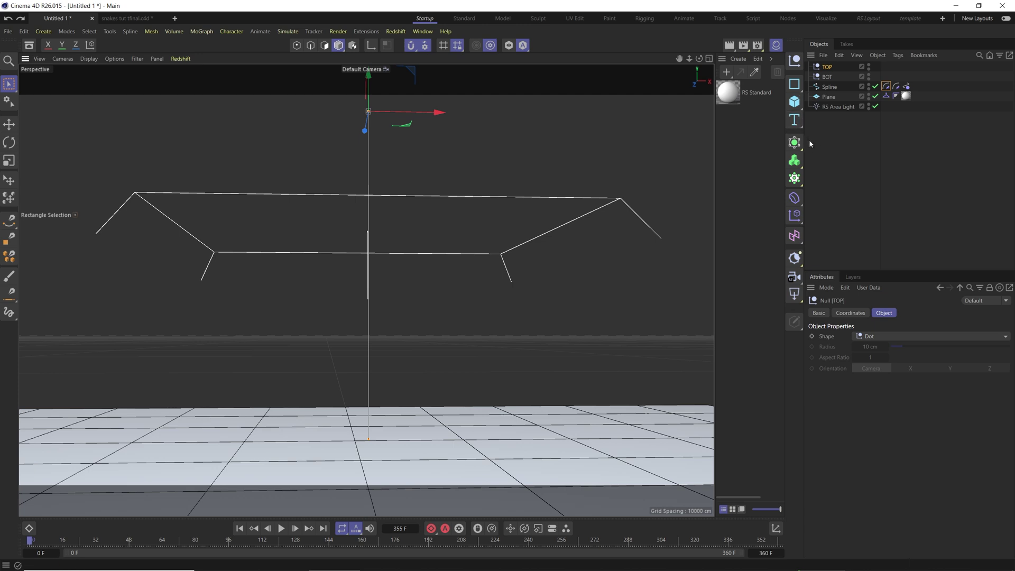
left_click(796, 144)
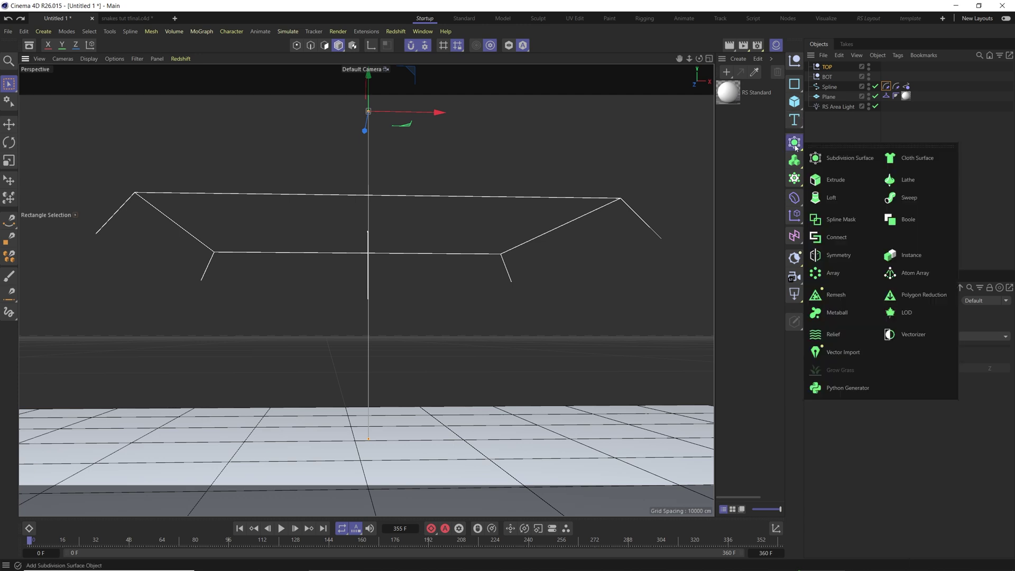
left_click(900, 200)
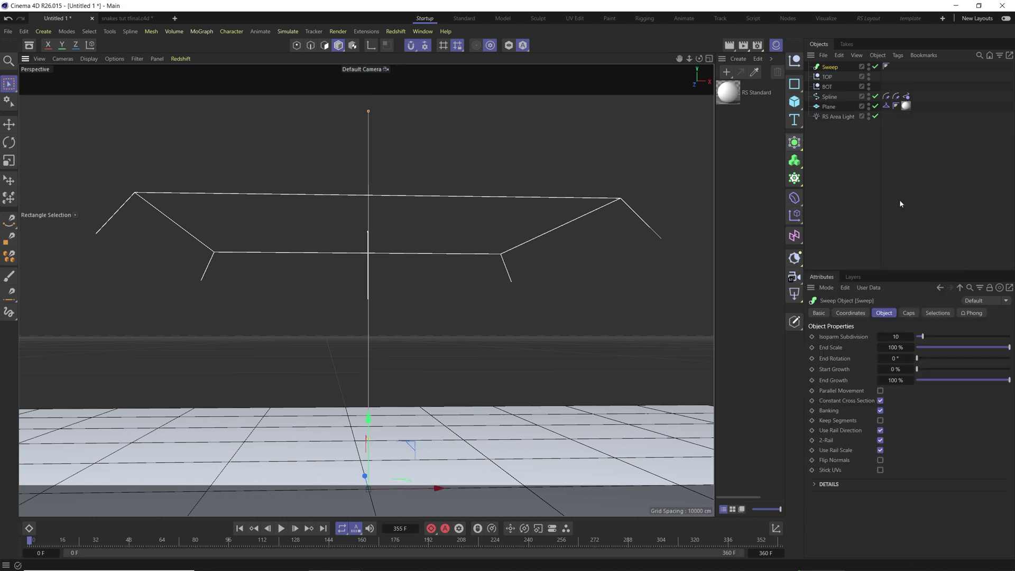
left_click(796, 84)
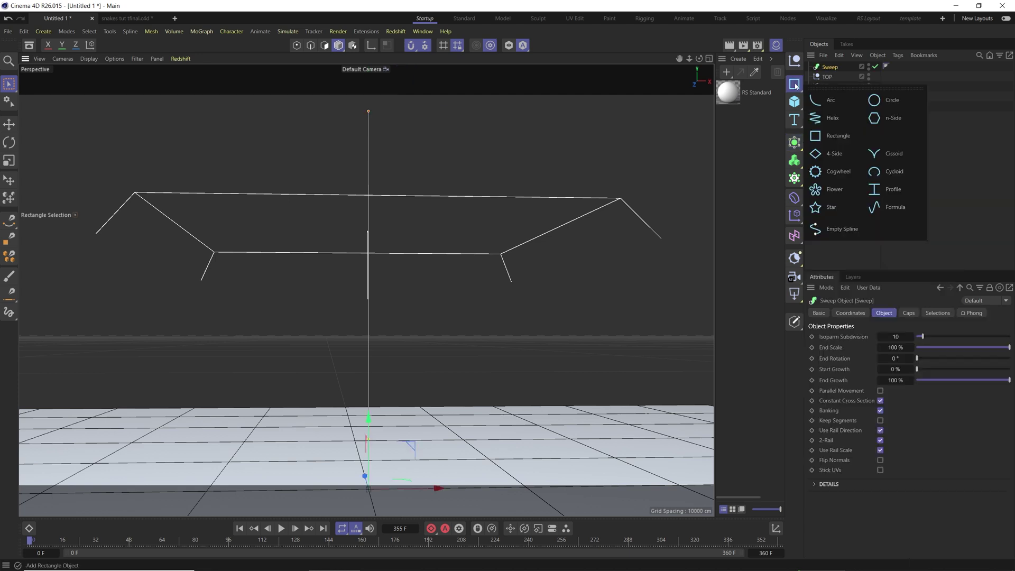
left_click(875, 100)
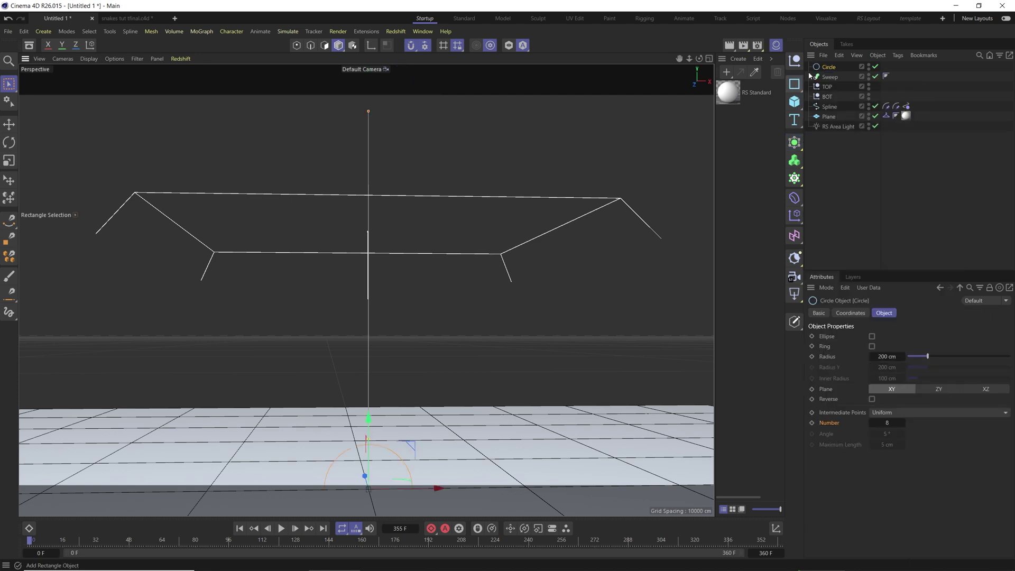
left_click(884, 357)
type("20")
key("Return")
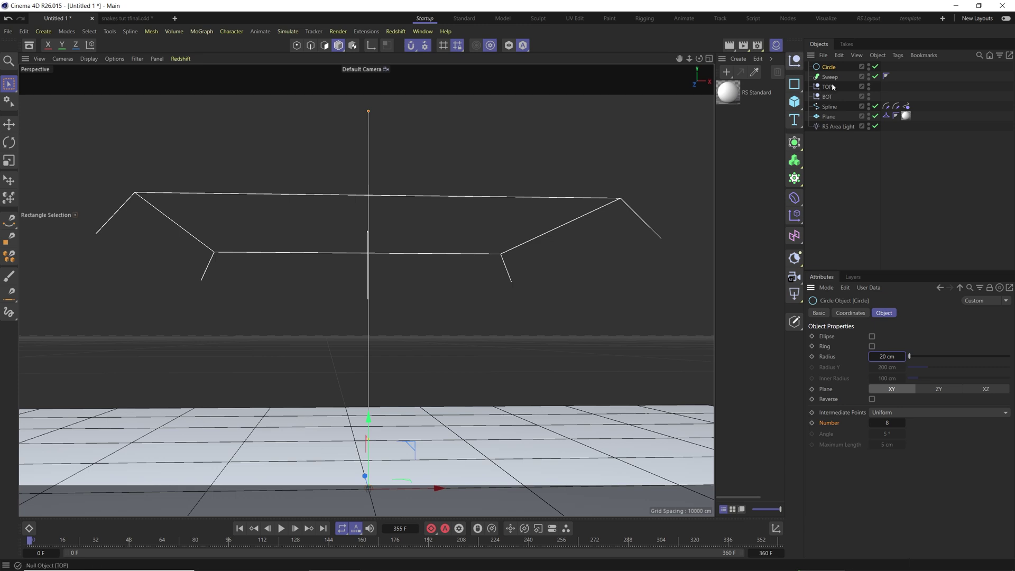
Step: Make the Circle and the Spline children of the Sweep, with the Circle first, and select the Sweep
left_click_drag(828, 67, 831, 80)
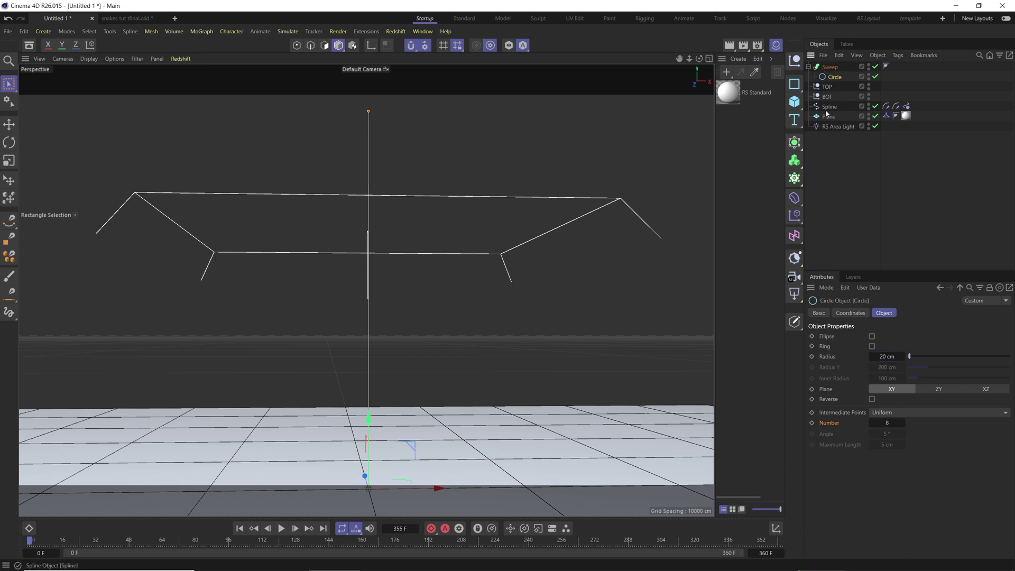
left_click_drag(840, 78, 837, 82)
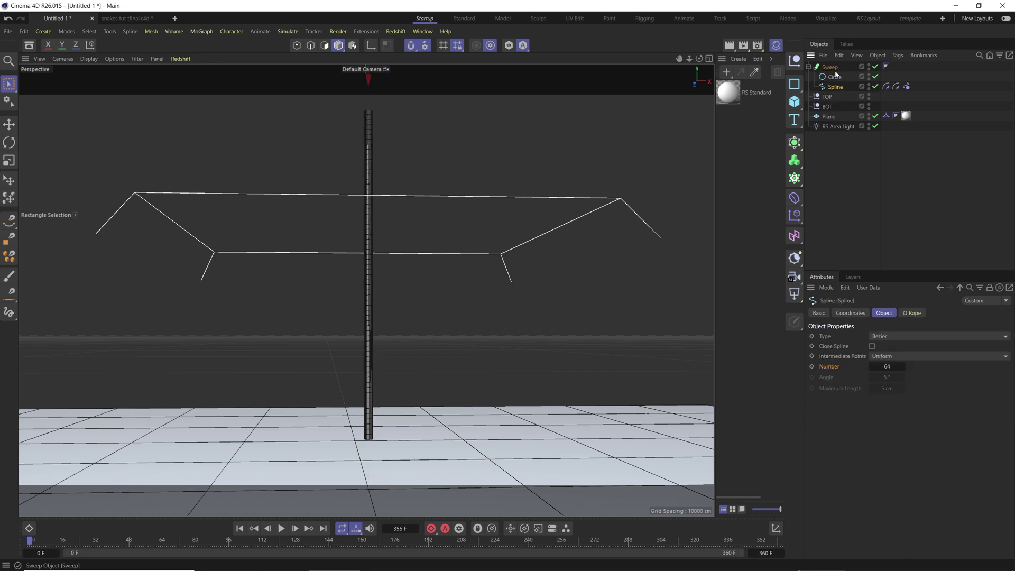
left_click(829, 67)
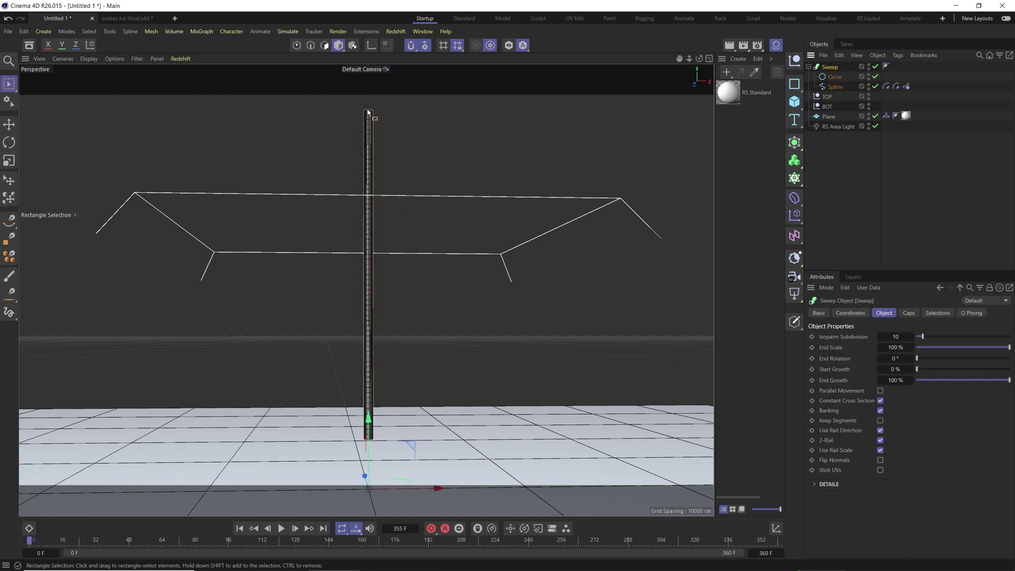
Step: Play the simulation on the swept tube, rewind it, and inspect the Spline's Rope tag settings
left_click(281, 529)
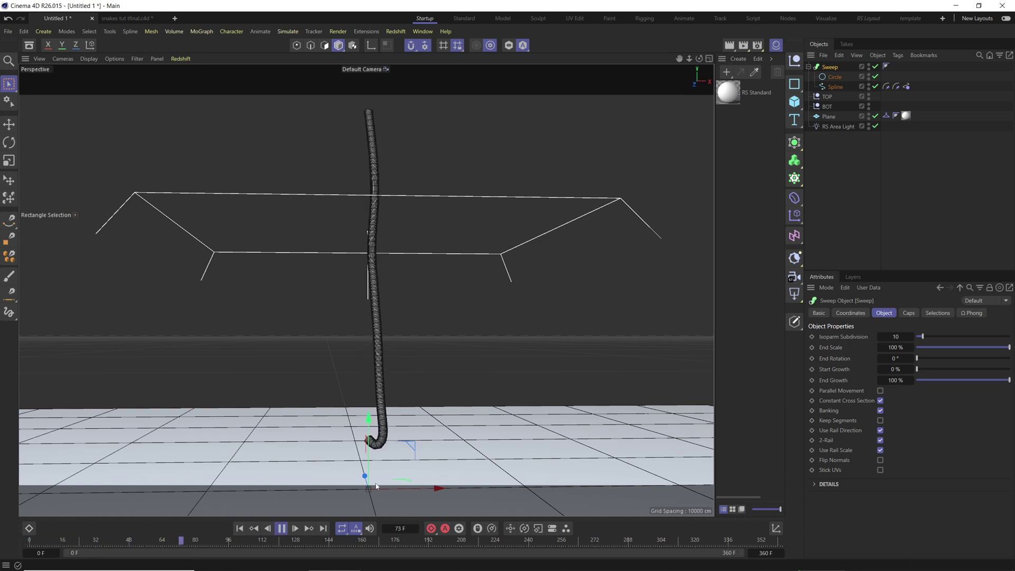
left_click(282, 528)
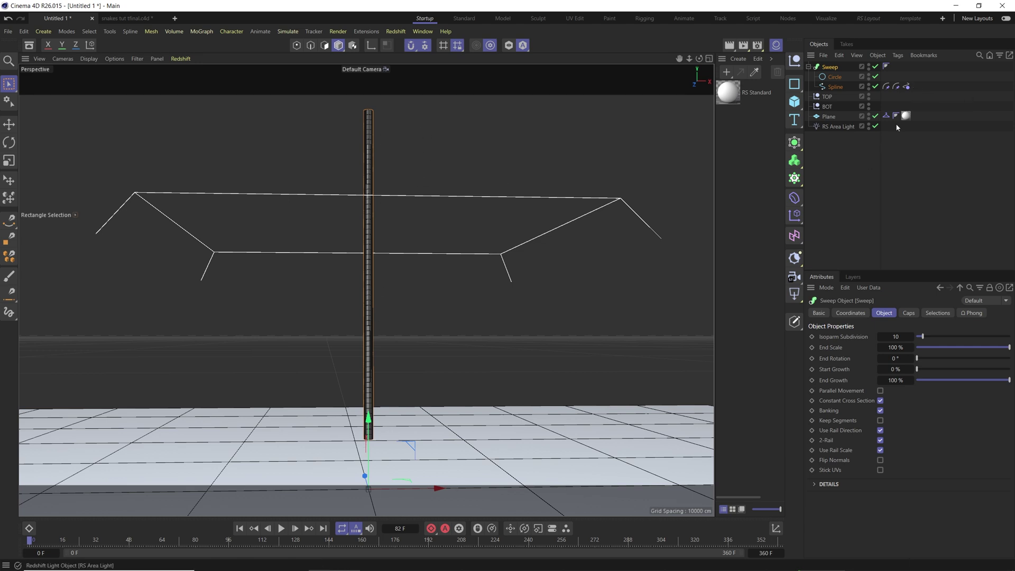
left_click(907, 86)
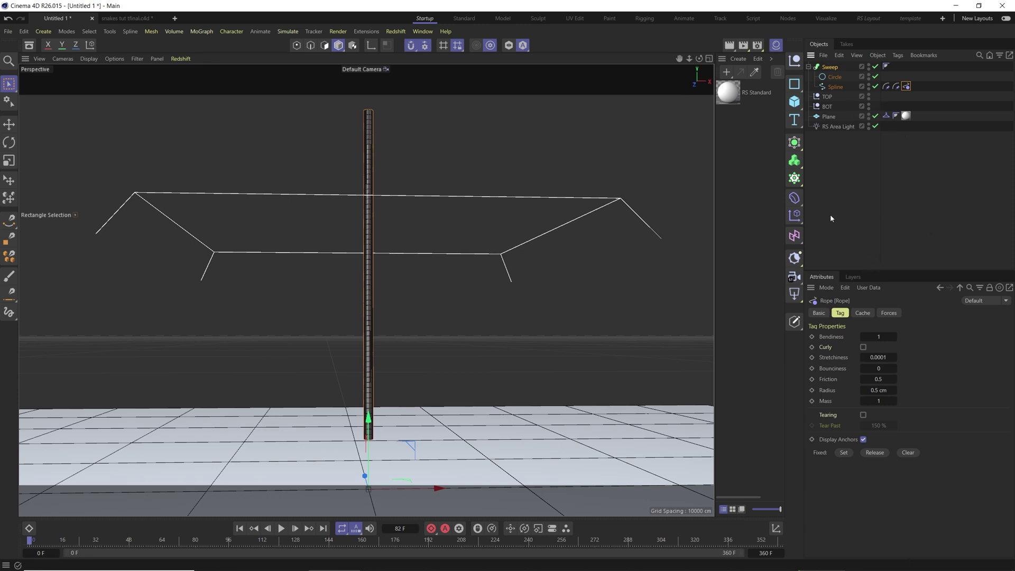
Step: Set the Spline's intermediate points number to 32 and play the simulation to test the coarser rope
left_click(835, 86)
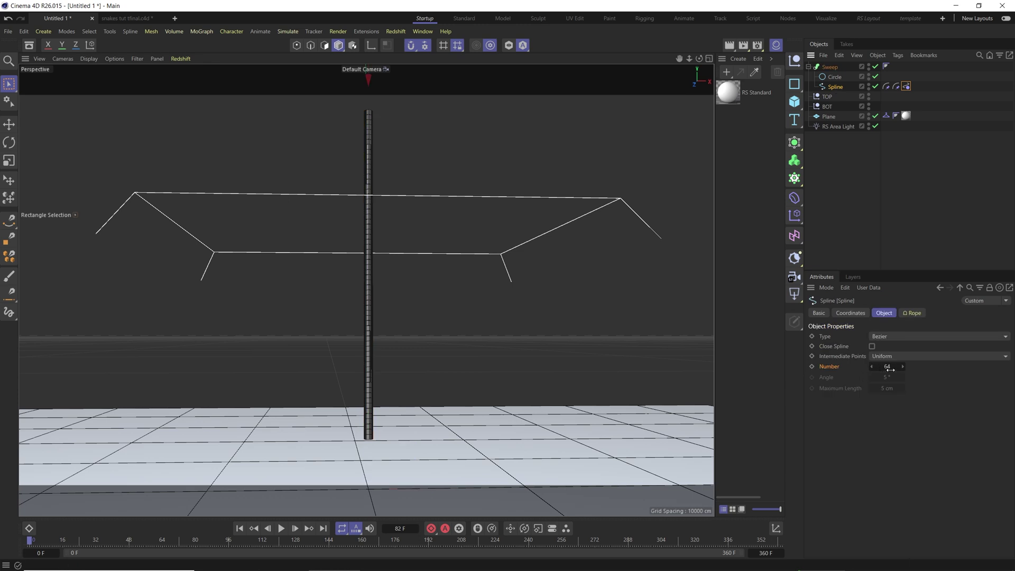
left_click(282, 529)
left_click(239, 528)
type("32")
key("Return")
left_click(282, 529)
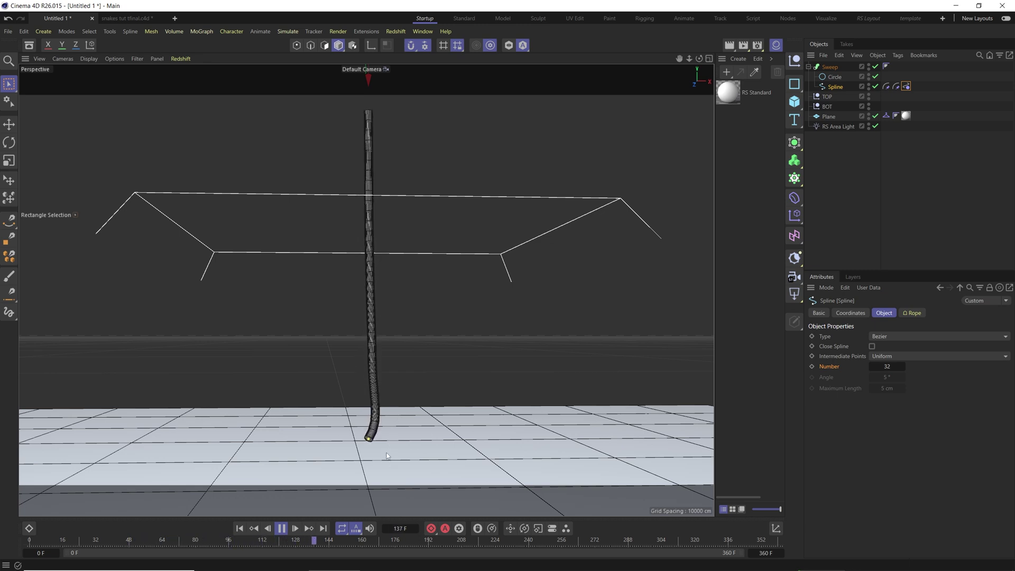
left_click(282, 528)
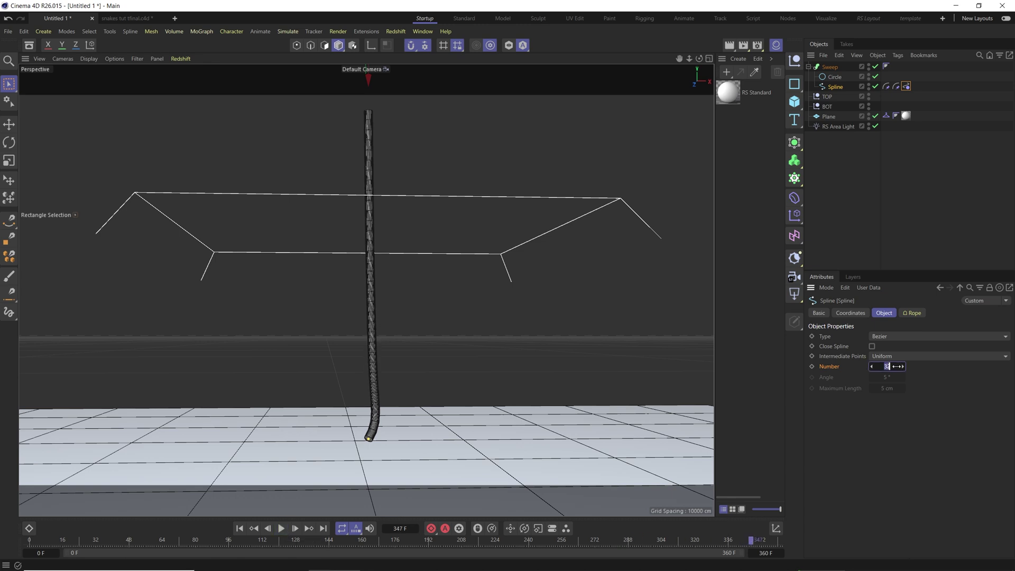
Step: Test the rope simulation with 64 intermediate points and the Rope tag's Bendiness and Stretchiness at 0
key("Return")
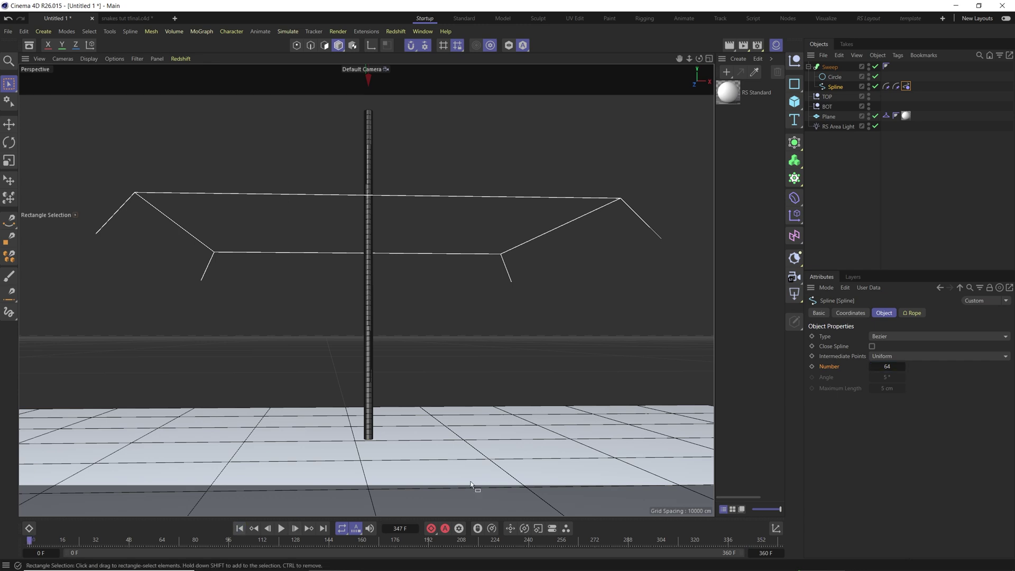
left_click(910, 313)
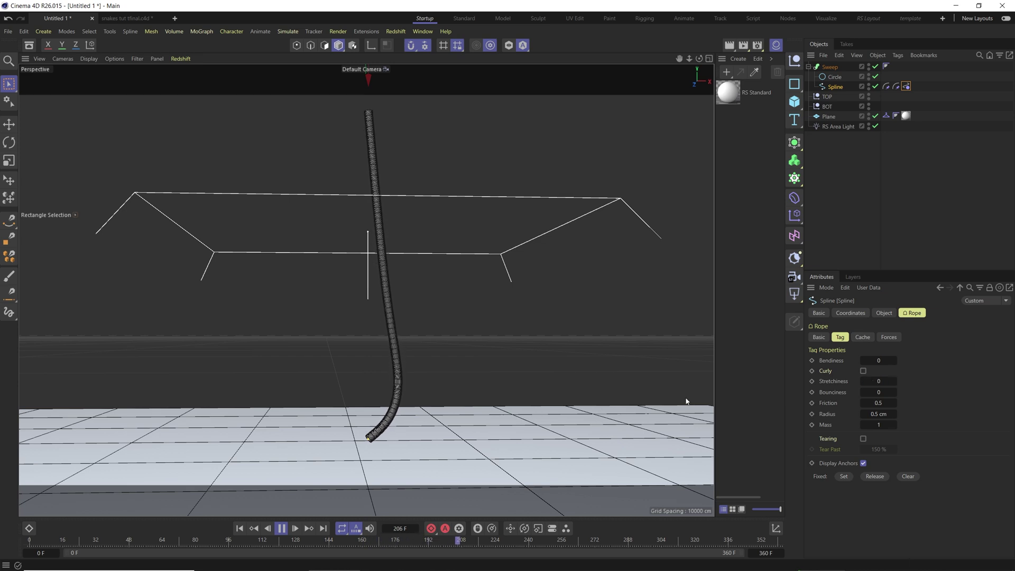
left_click(282, 528)
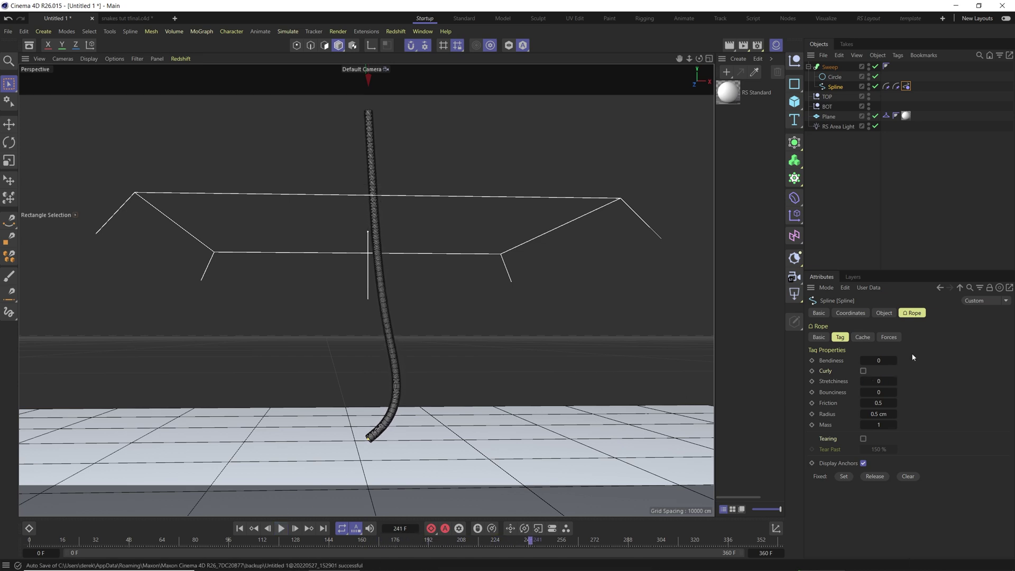
Step: Set the Spline's intermediate points number to 32, replay the rope simulation and rewind it
left_click(907, 86)
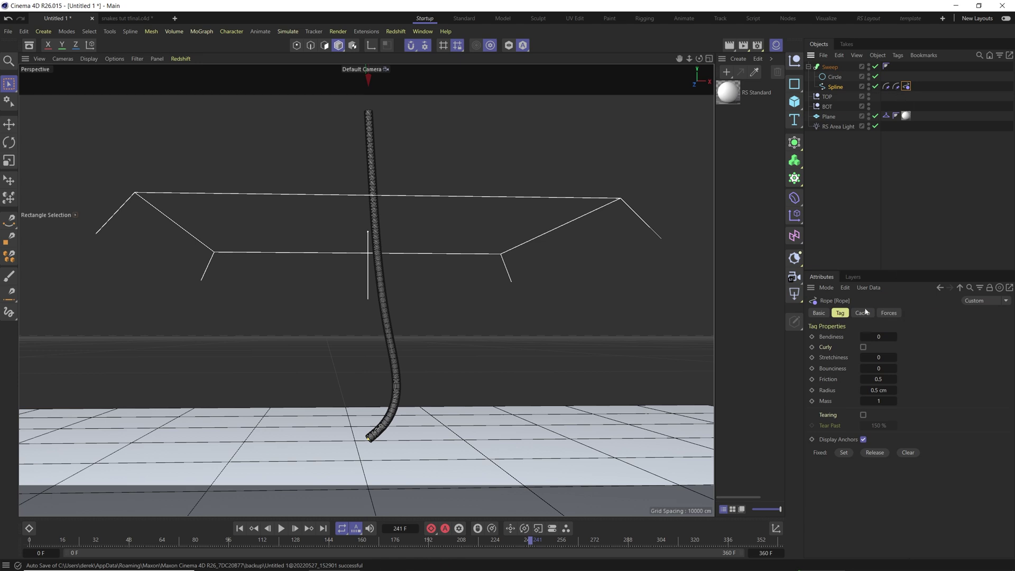
left_click(834, 88)
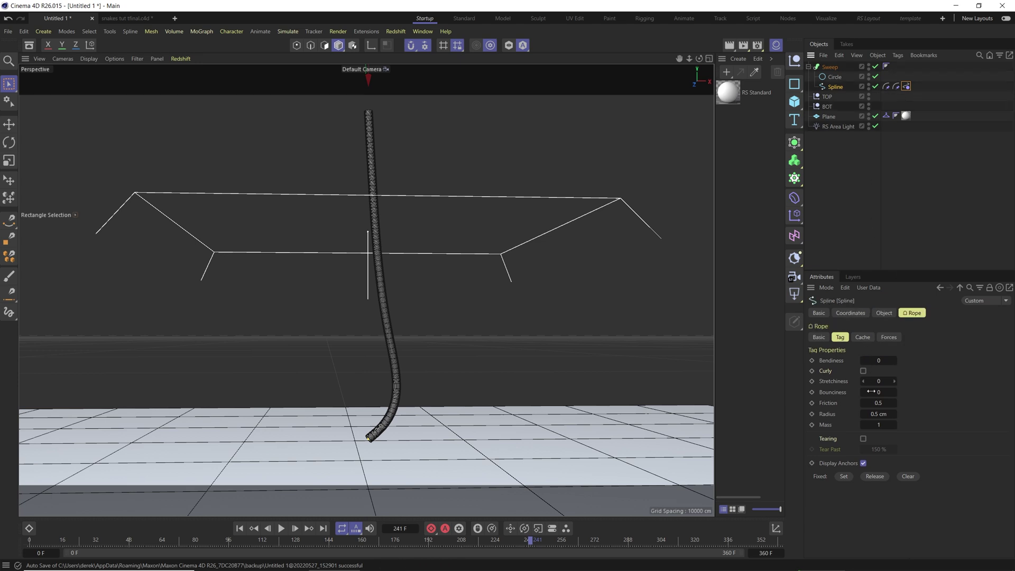
left_click(883, 313)
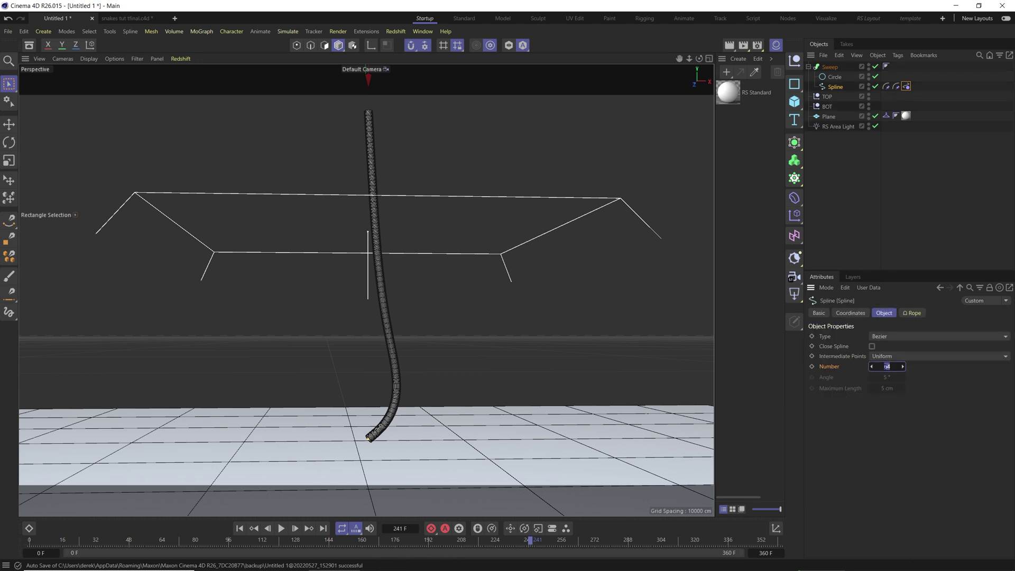
type("32")
key("Return")
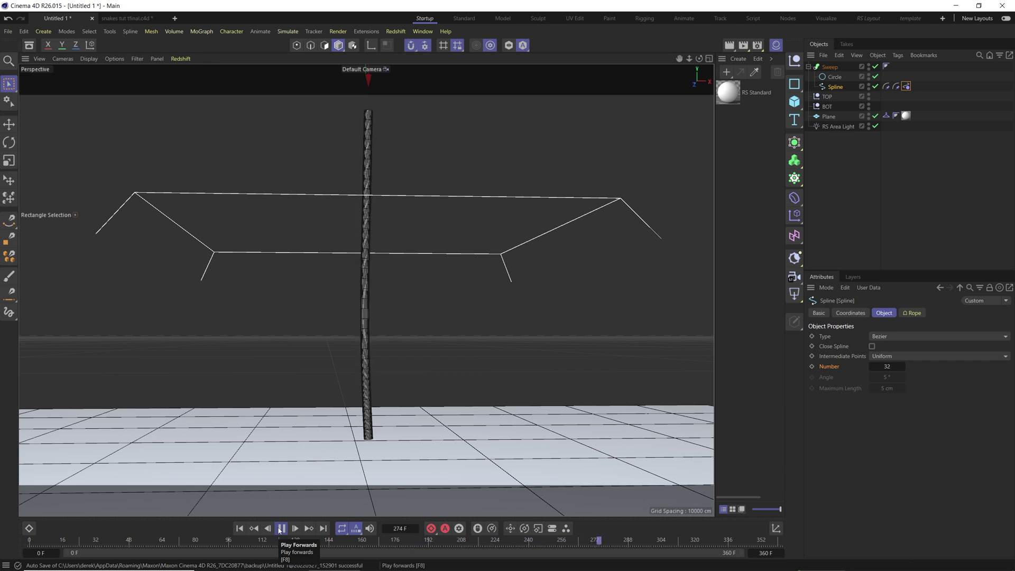
left_click(281, 528)
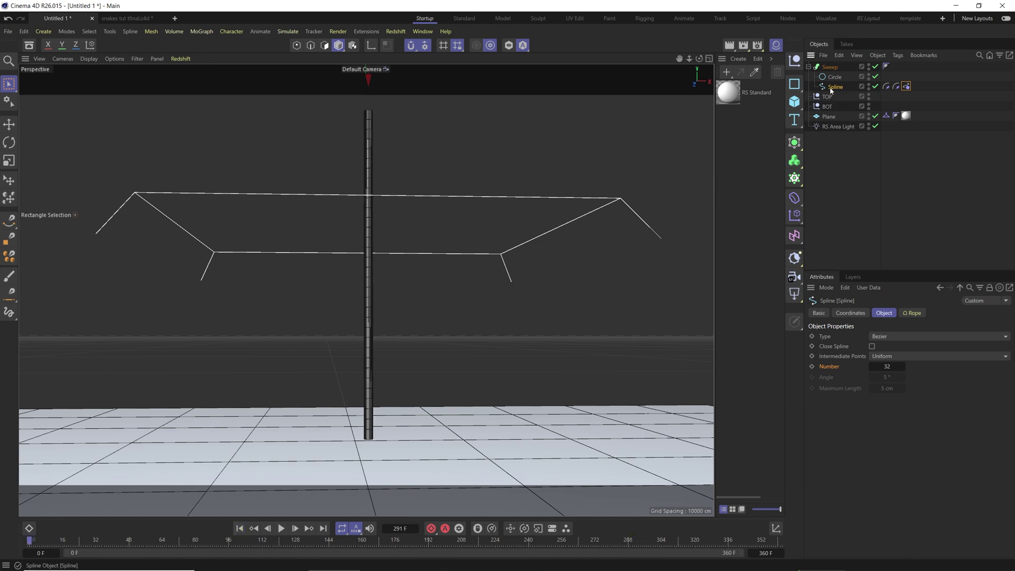
Step: Set the Rope tag's Bendiness to 1 and Stretchiness to 0.0001, then play and rewind the simulation
left_click(911, 313)
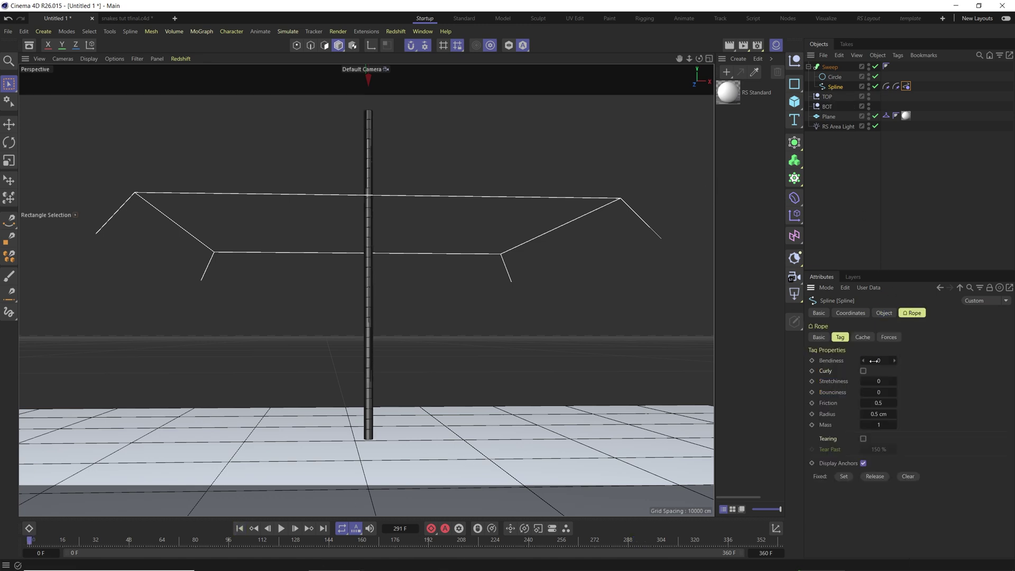
type("1")
key("Tab")
type(".0001")
left_click(239, 528)
left_click(281, 529)
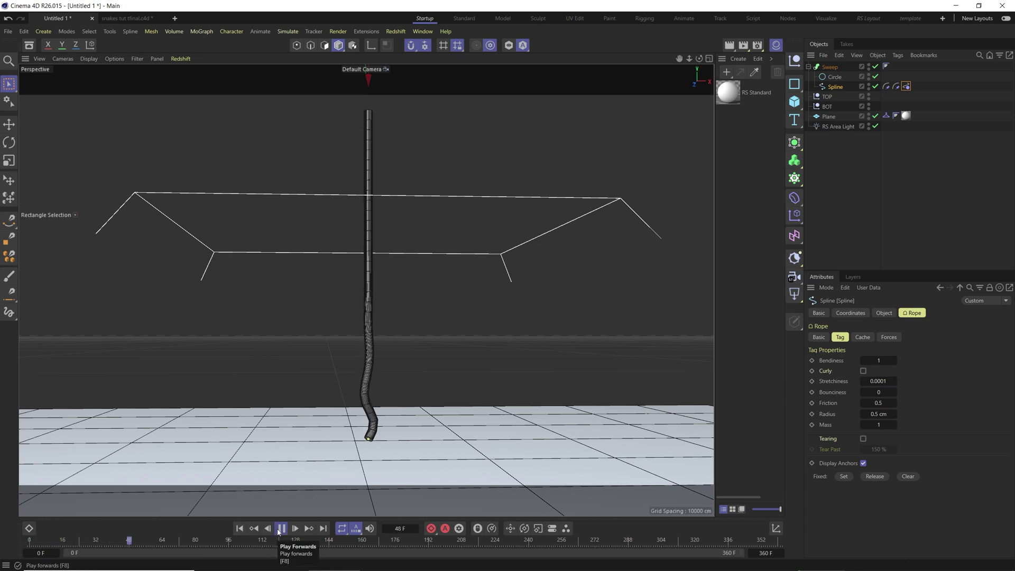
left_click(279, 530)
left_click(239, 529)
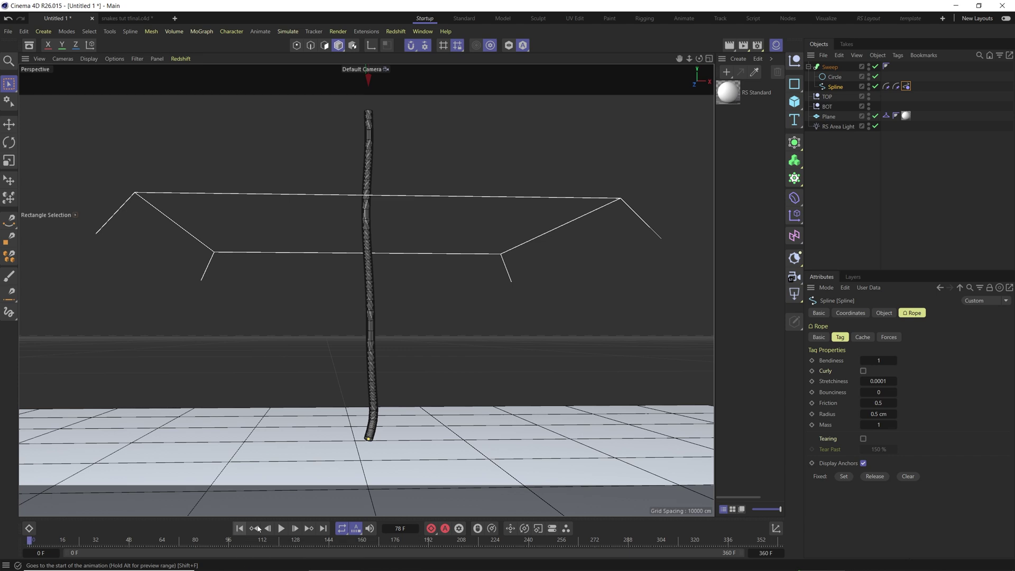
Step: Set the Spline's intermediate points number to 16, then play the simulation and rewind it
left_click(888, 315)
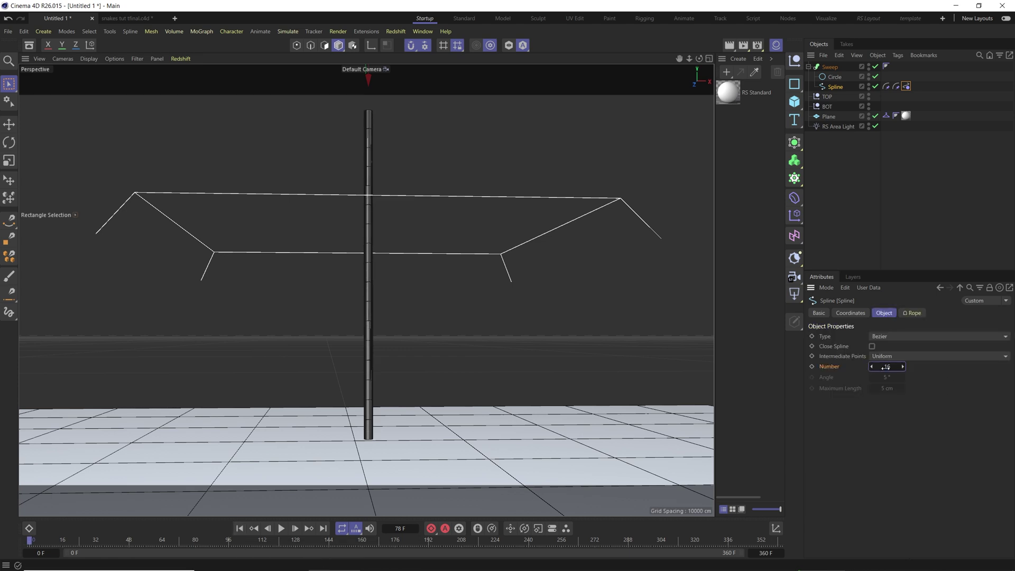
left_click(240, 528)
left_click(282, 528)
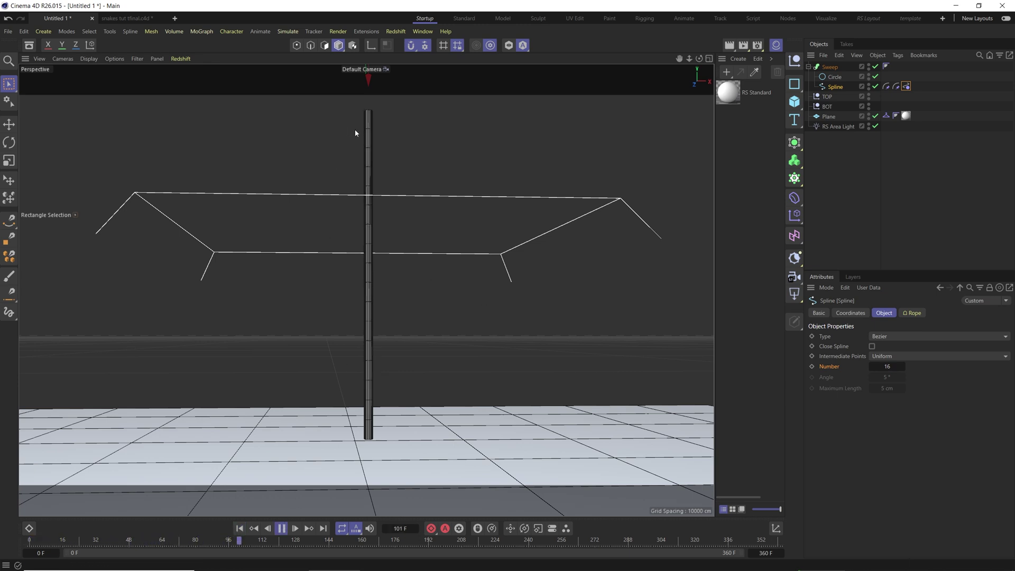
left_click(282, 528)
left_click(287, 530)
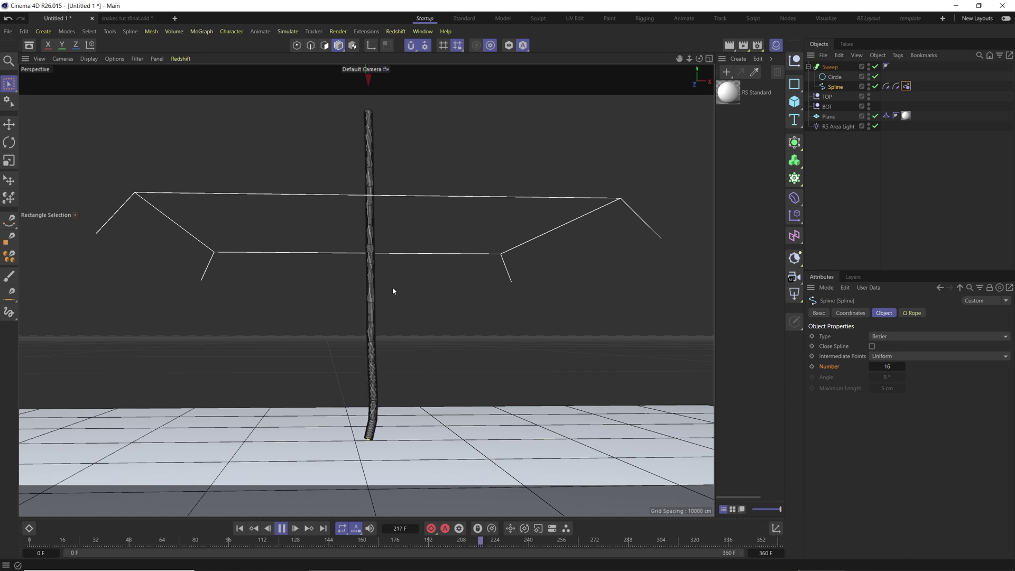
left_click(282, 529)
left_click(239, 529)
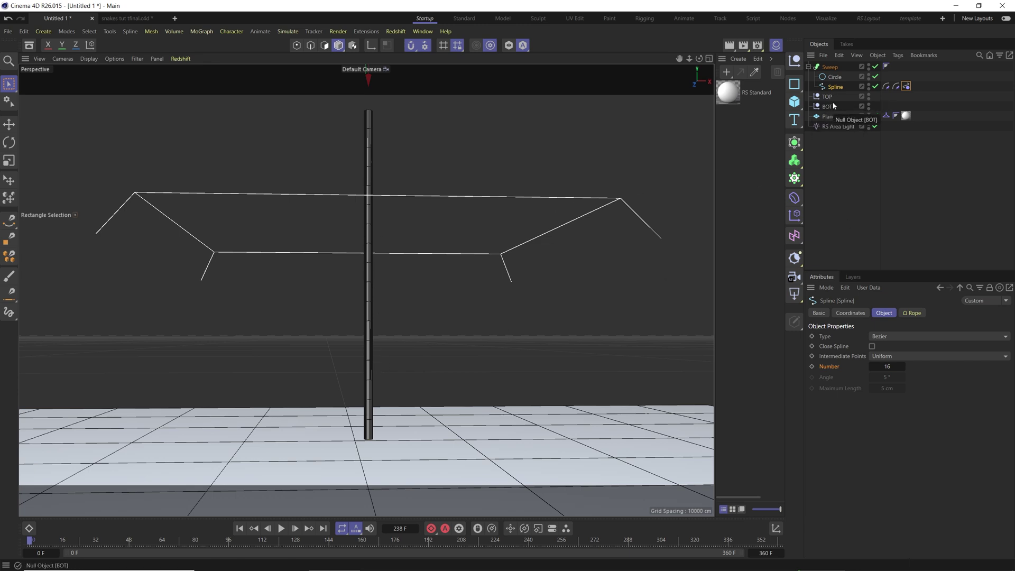
Step: Add a Subdivision Surface generator and make the Sweep its child
left_click(808, 67)
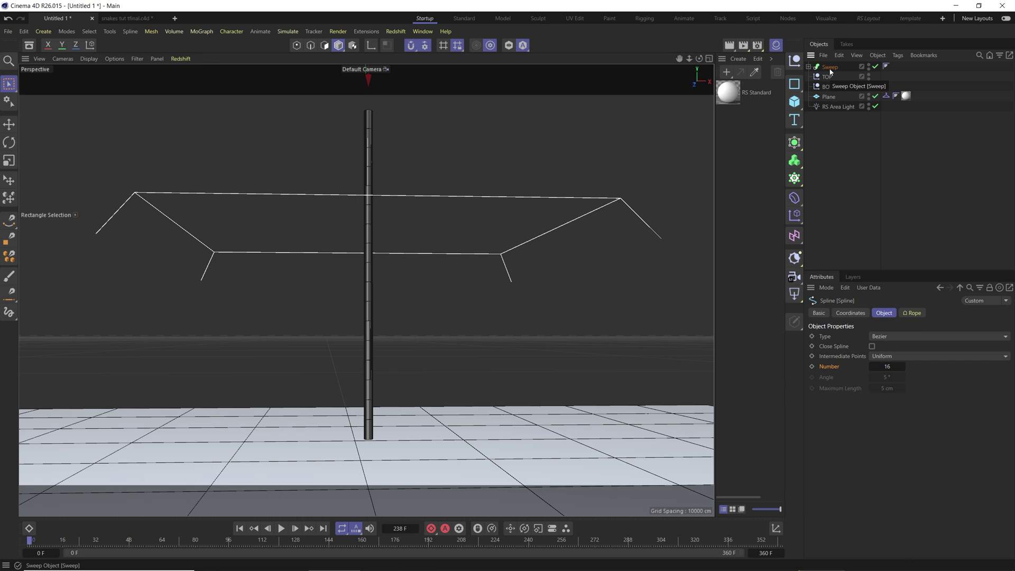
left_click(796, 145)
left_click_drag(834, 77, 839, 68)
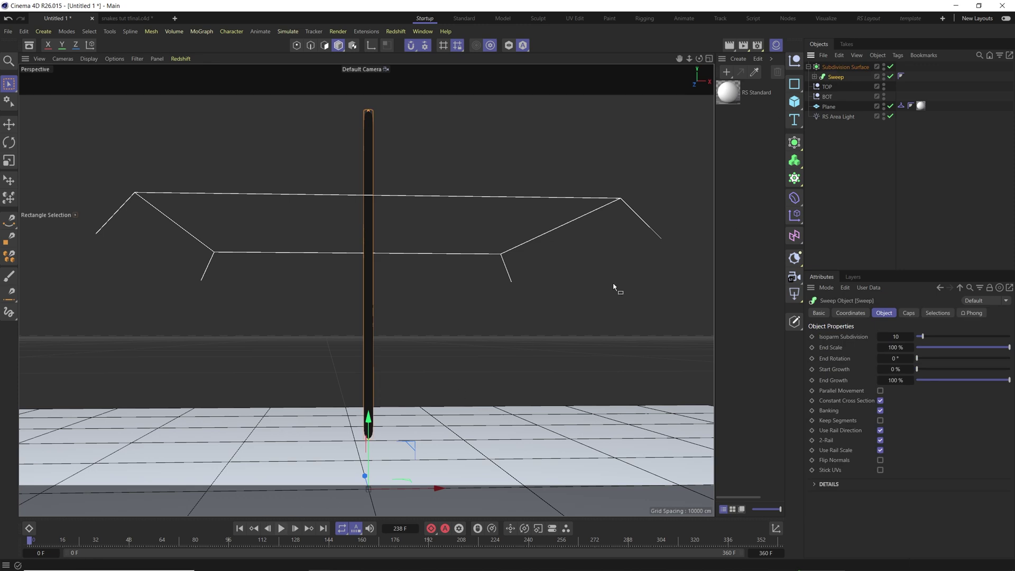
Step: Give both Sweep caps a round bevel of about 9.95 cm and play the simulation to check it
left_click(907, 313)
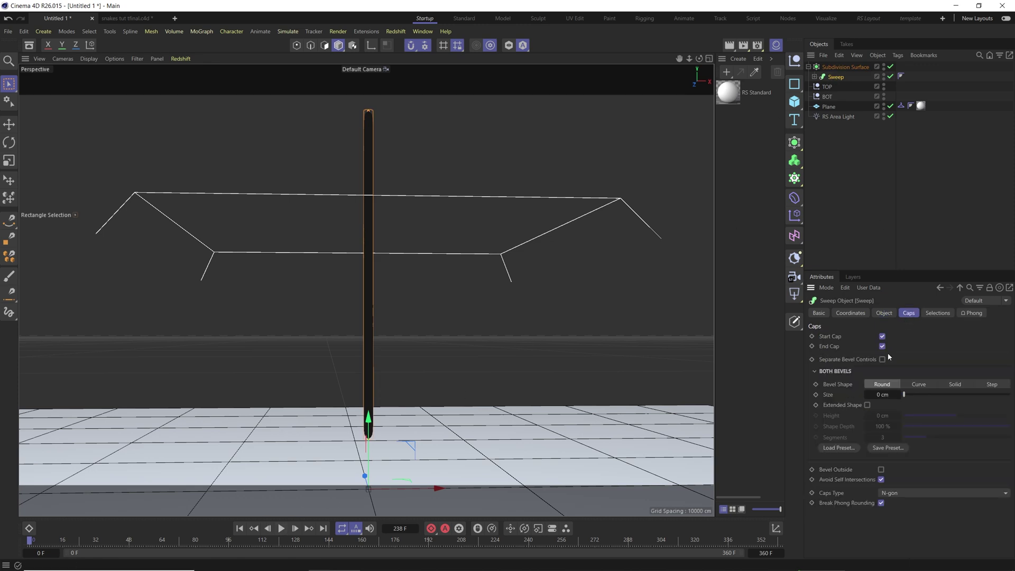
left_click_drag(904, 396, 914, 395)
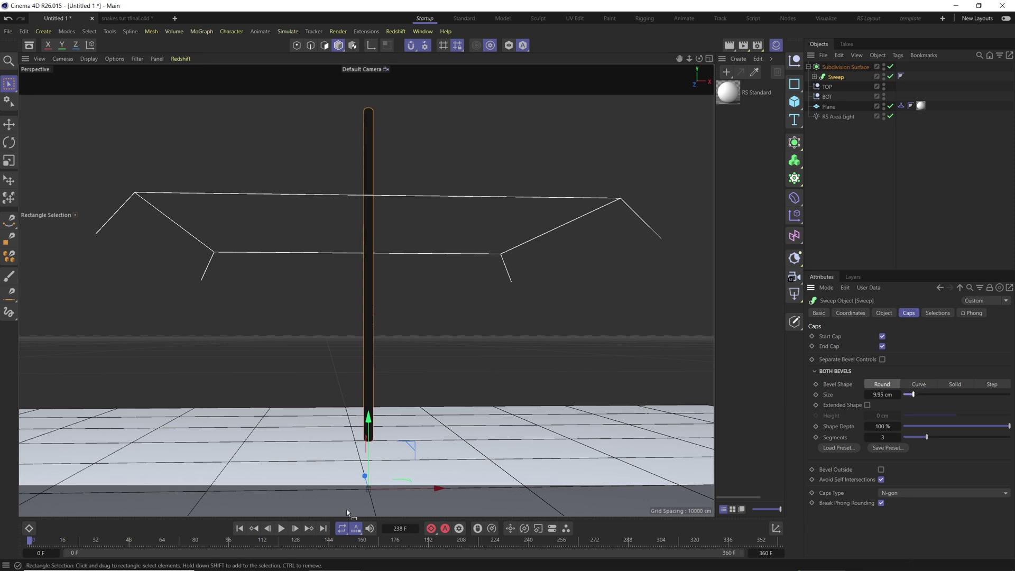
left_click(281, 528)
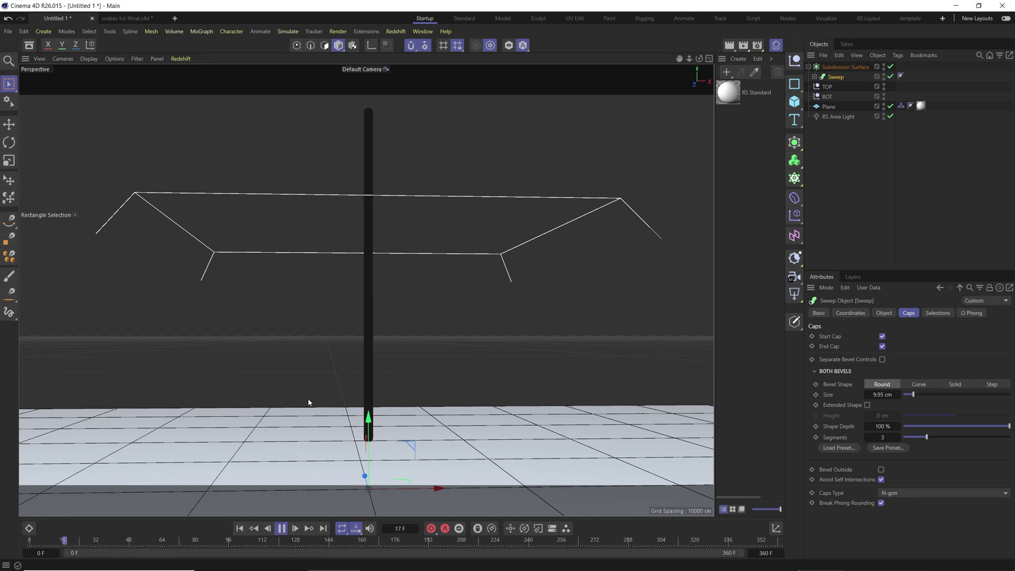
left_click(281, 529)
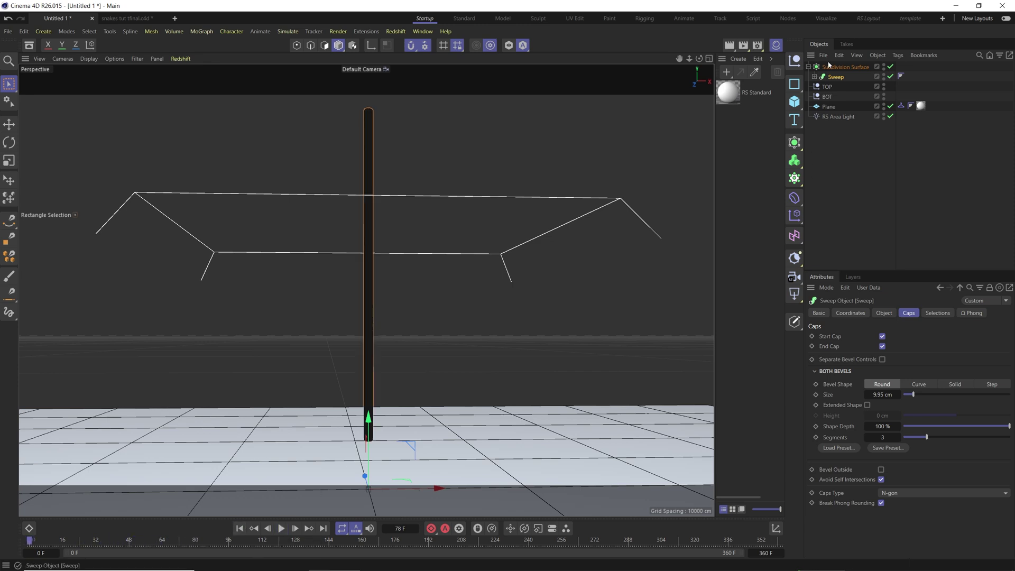
Step: Try moving the TOP null while the simulation plays, then undo the move and rewind
left_click(809, 67)
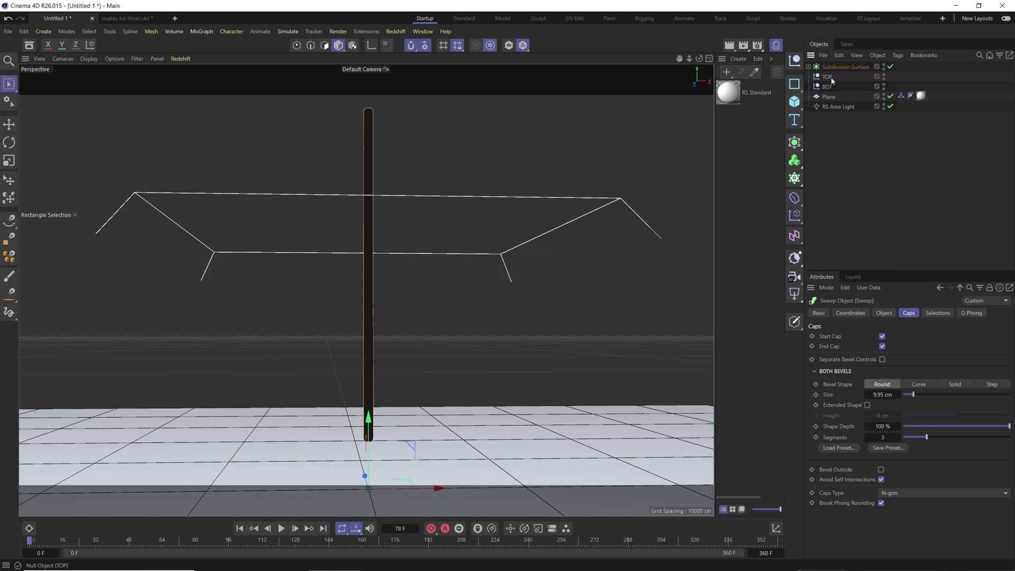
left_click(827, 77)
left_click(280, 528)
left_click_drag(374, 121, 397, 169)
key("ctrl+z")
left_click(281, 528)
left_click(241, 528)
Step: Add a null named ROPE and make the Subdivision Surface, TOP and BOT its children
left_click(794, 60)
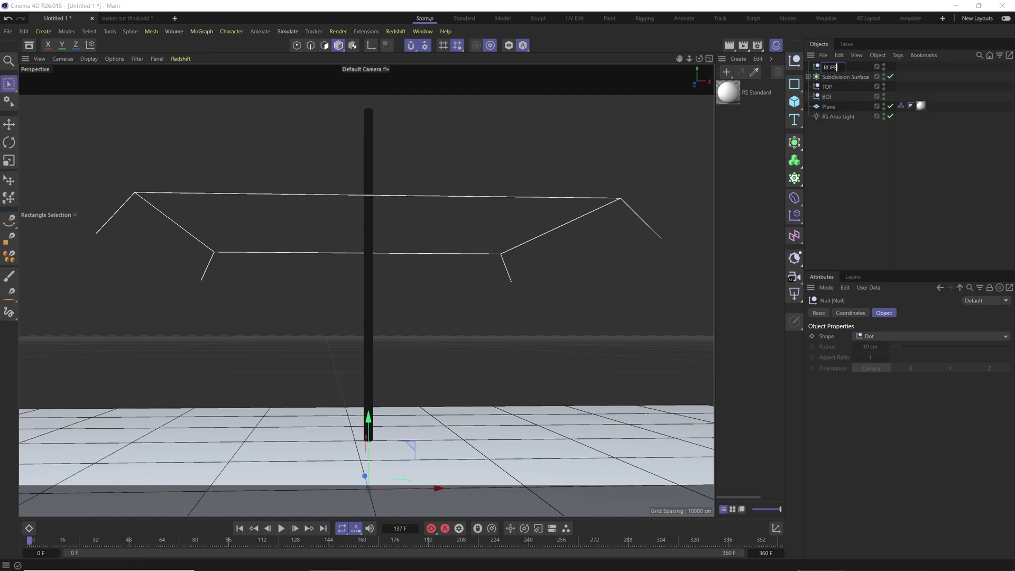
key("Return")
left_click(829, 78)
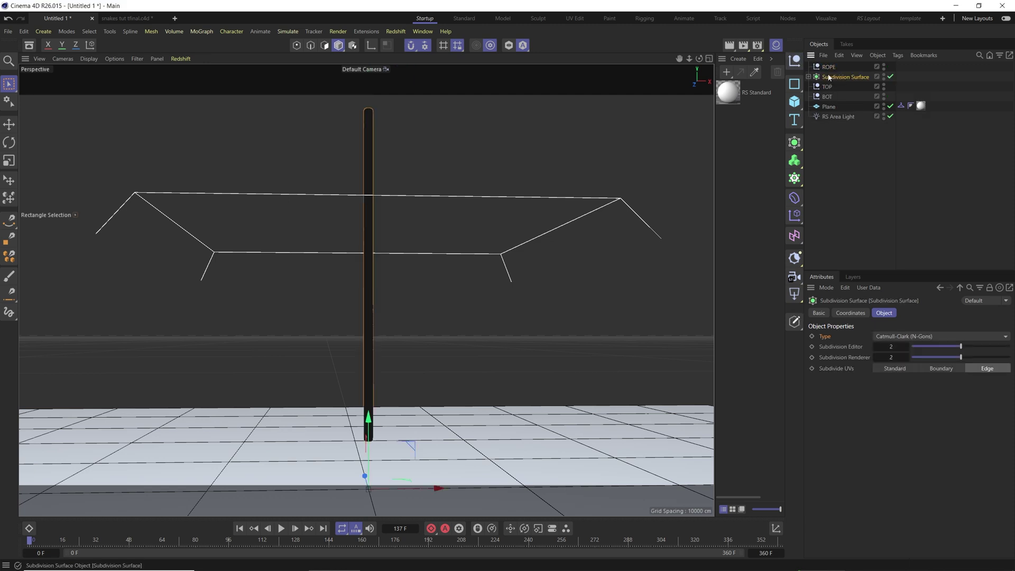
left_click(828, 97, "shift")
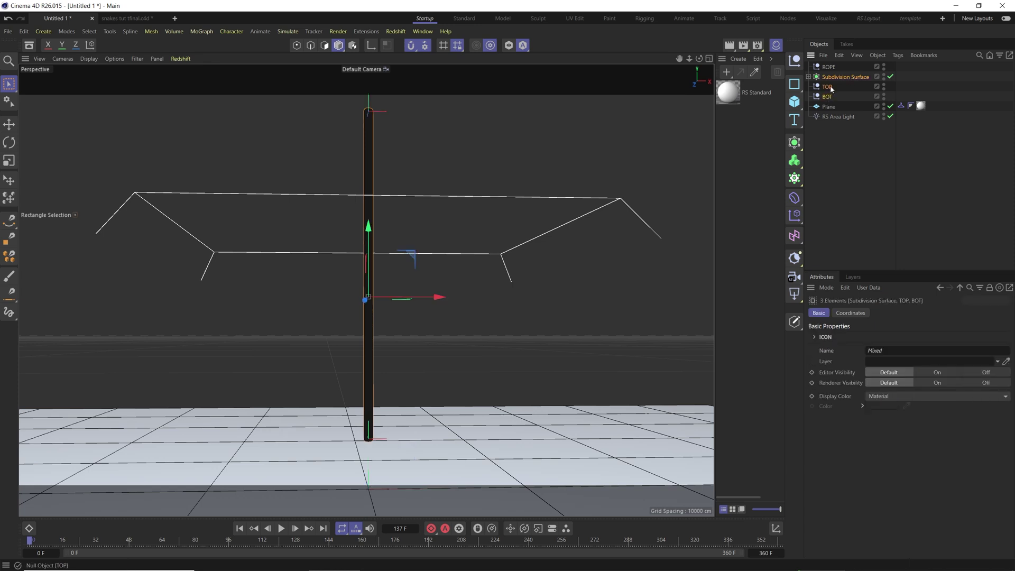
left_click_drag(839, 72, 833, 69)
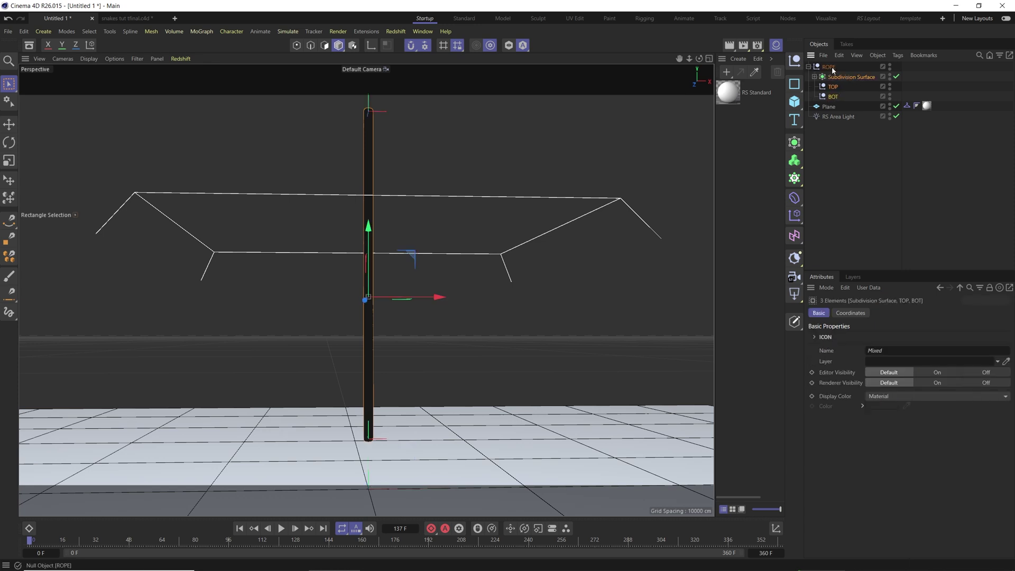
left_click(808, 66)
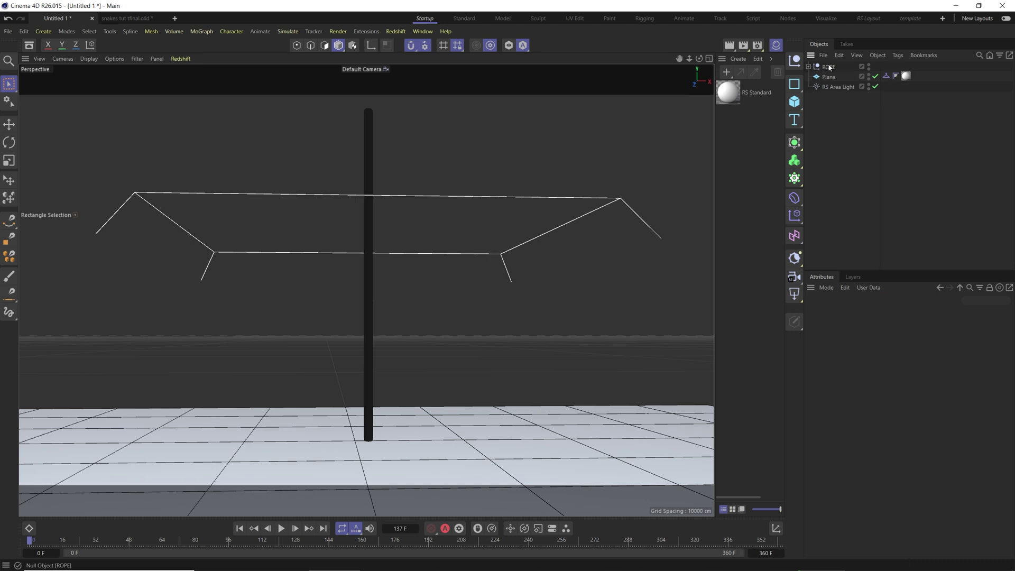
Step: Add a Cloner with the ROPE null as its child and play the simulation on the clones
left_click(828, 67)
left_click(825, 138)
left_click(796, 179)
left_click_drag(824, 78, 829, 67)
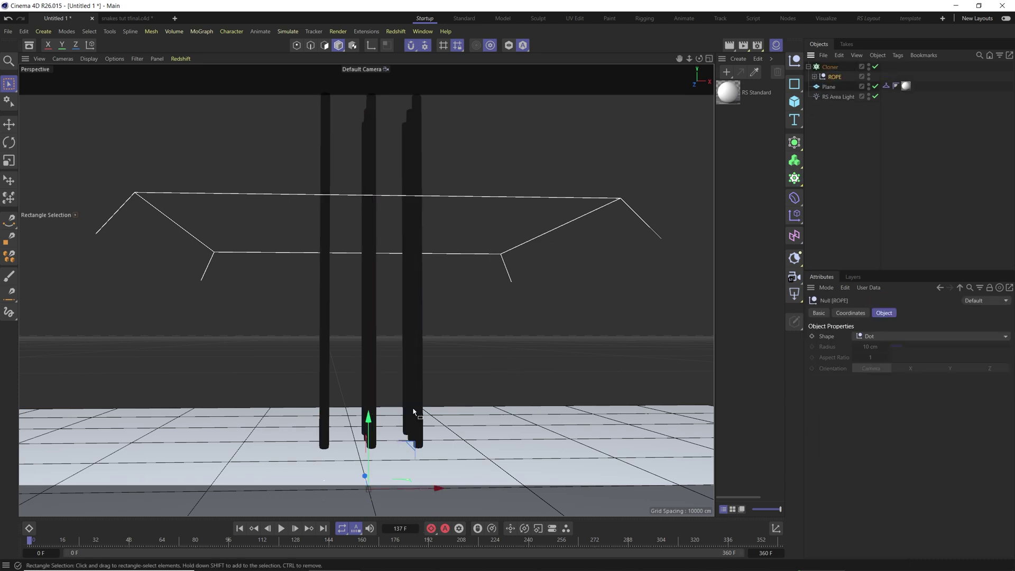
left_click(281, 528)
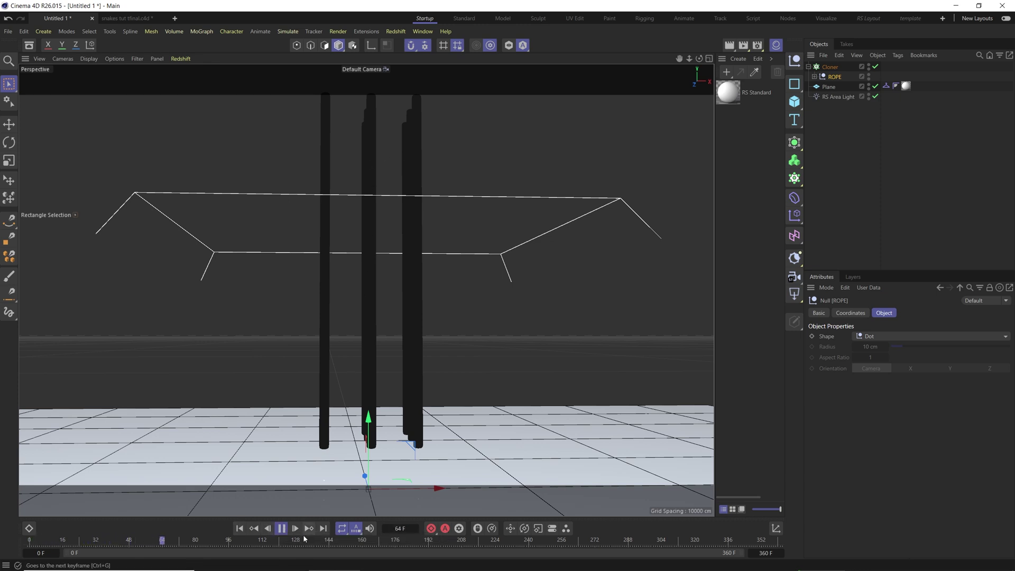
Step: Try rotating and moving the Cloner and replaying the simulation, then undo the changes and return to frame 0
left_click(831, 67)
key("r")
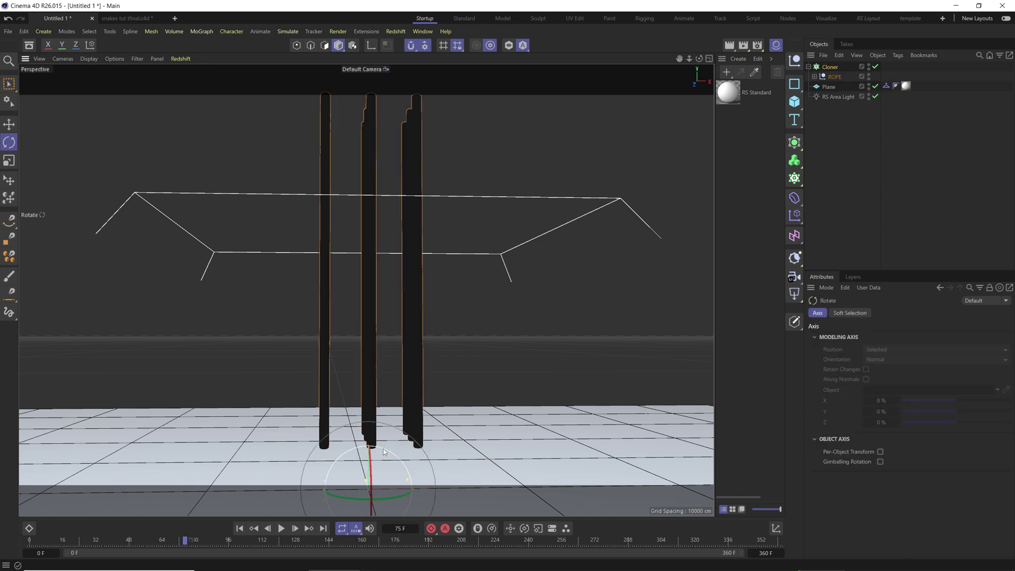
left_click_drag(379, 447, 378, 465)
key("e")
left_click_drag(429, 499, 281, 369)
left_click(242, 527)
left_click(282, 529)
left_click(282, 529)
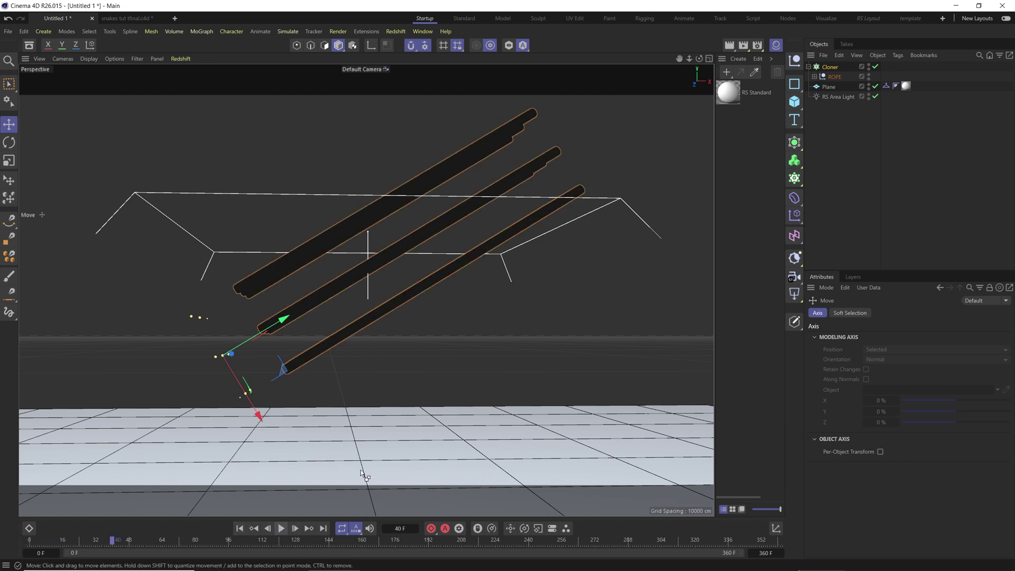
left_click(435, 344)
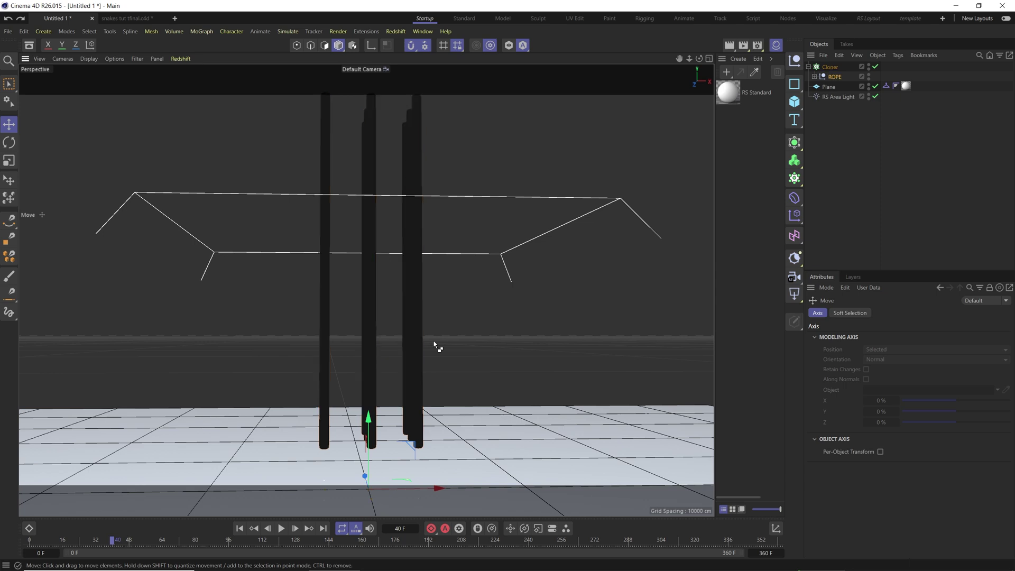
key("ctrl+z")
left_click_drag(110, 541, 27, 543)
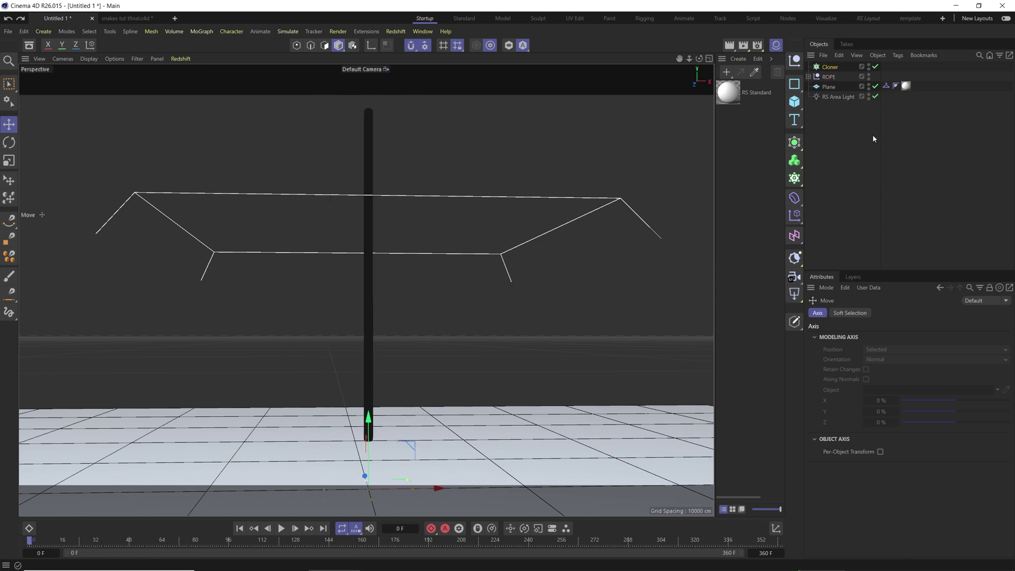
Step: Delete the Cloner and move the ROPE null below the RS Area Light in the object hierarchy
left_click(854, 68)
key("Delete")
left_click(829, 67)
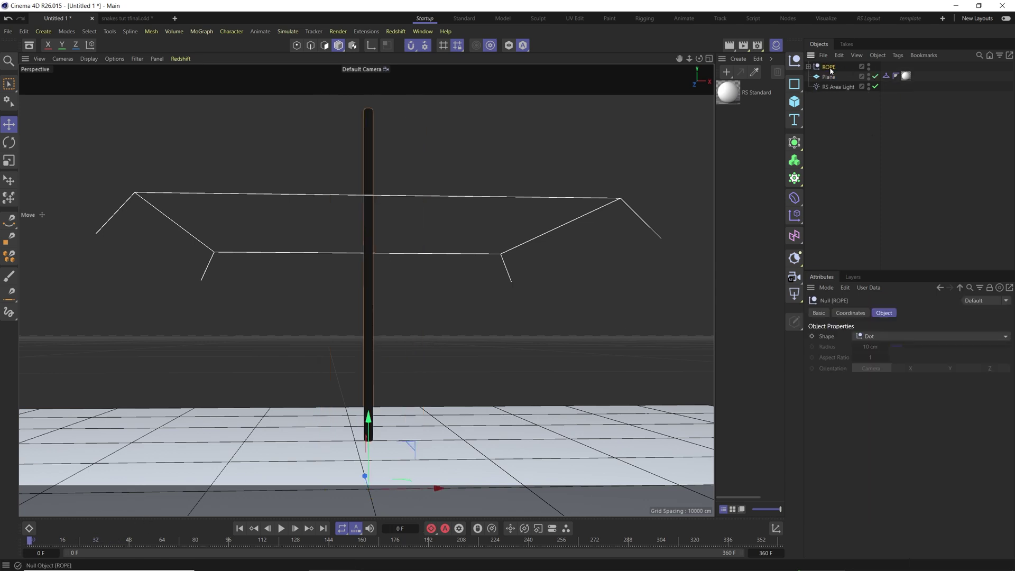
left_click_drag(831, 70, 829, 91)
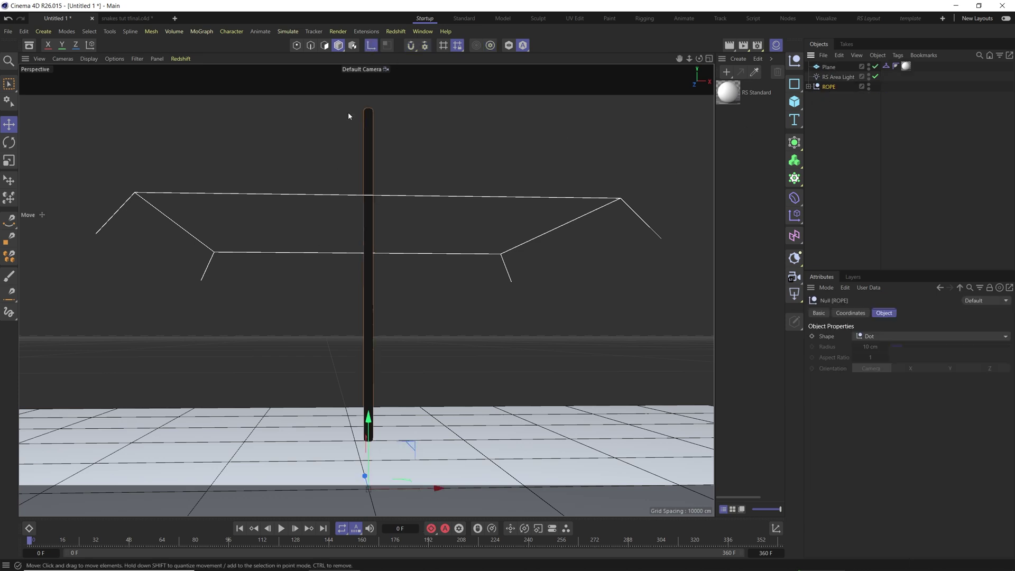
Step: Move only the ROPE null's axis up to the base of the rope, without shifting the rope itself
left_click(370, 46)
left_click_drag(368, 419, 372, 379)
left_click(411, 46)
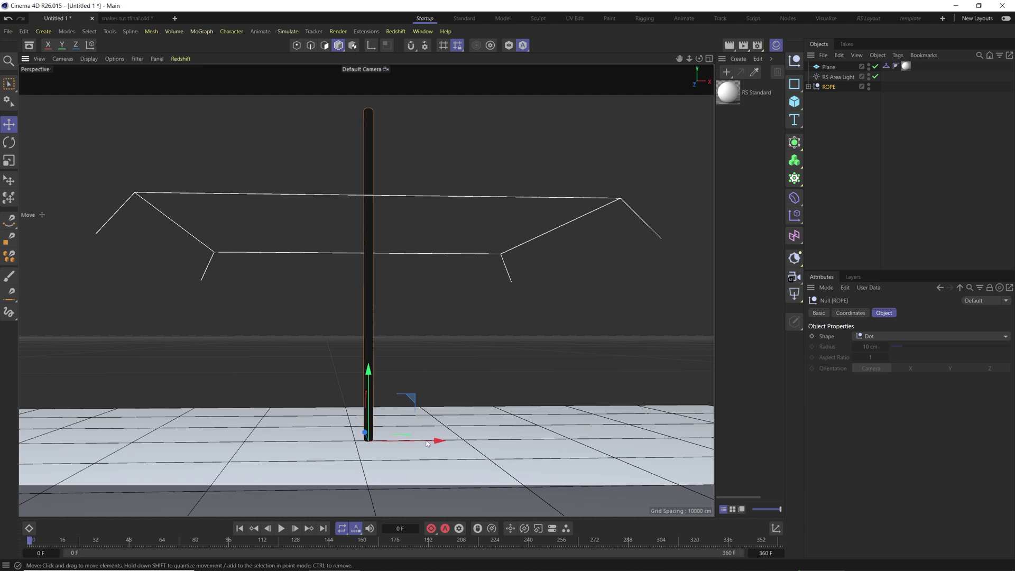
Step: Duplicate ROPE three times along the X axis, one copy on its left and two evenly spaced on its right
left_click_drag(424, 441, 457, 434, "ctrl")
key("ctrl+z")
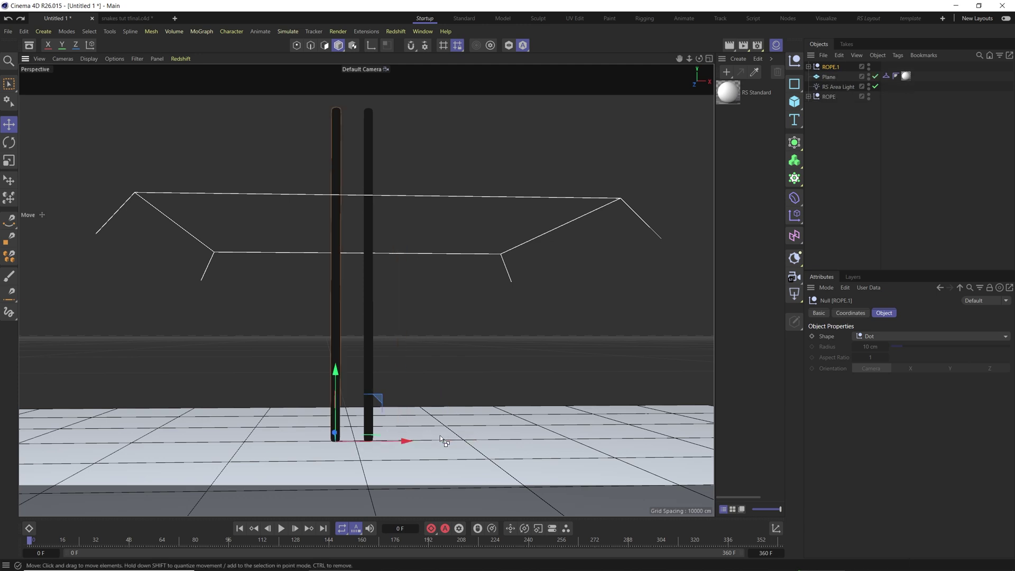
left_click_drag(386, 440, 451, 439, "ctrl")
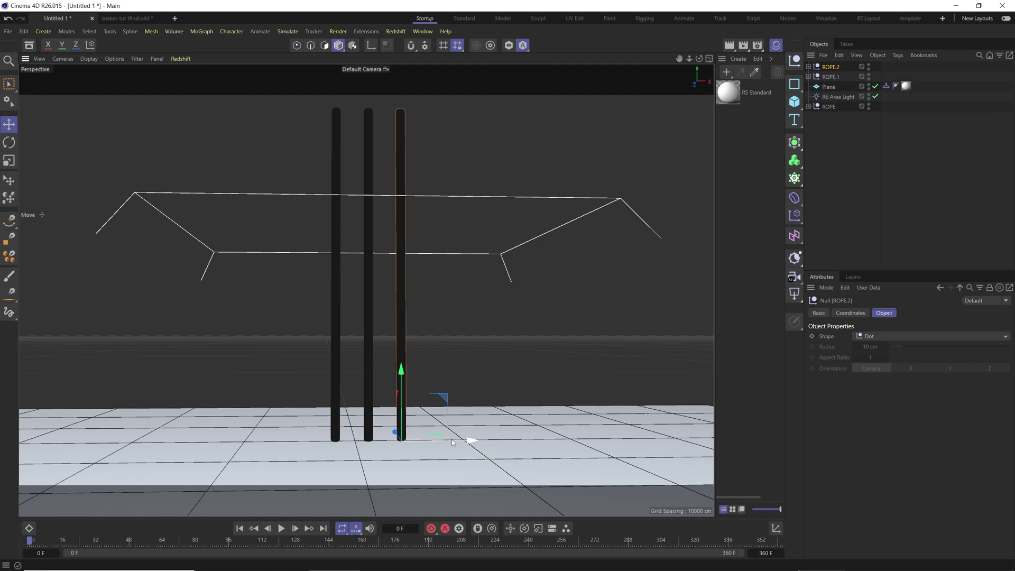
left_click_drag(450, 443, 481, 442, "ctrl")
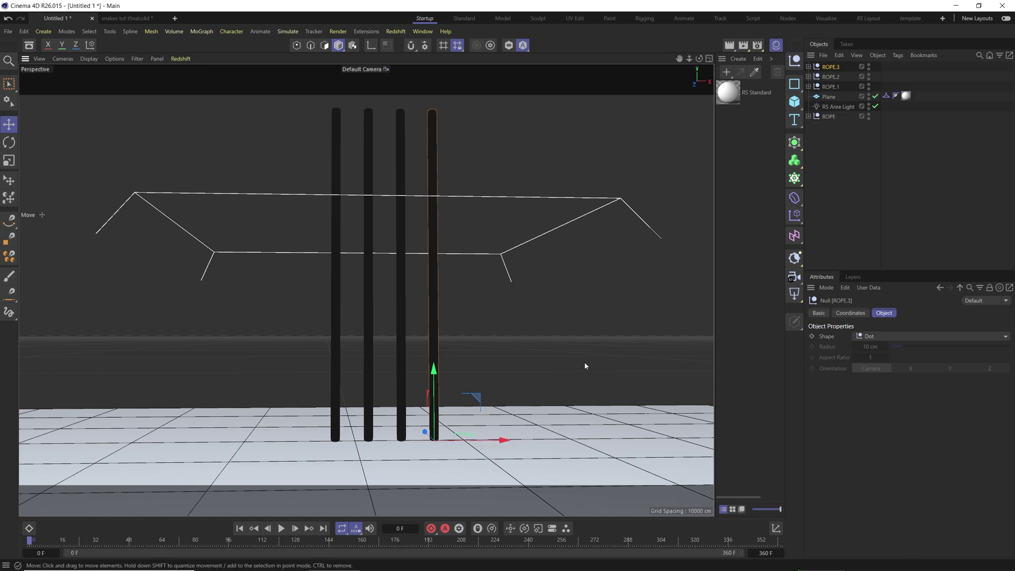
Step: Raise the RS Area Light higher above the ropes and place the ROPE null directly below ROPE.1 in the hierarchy
left_click(829, 87)
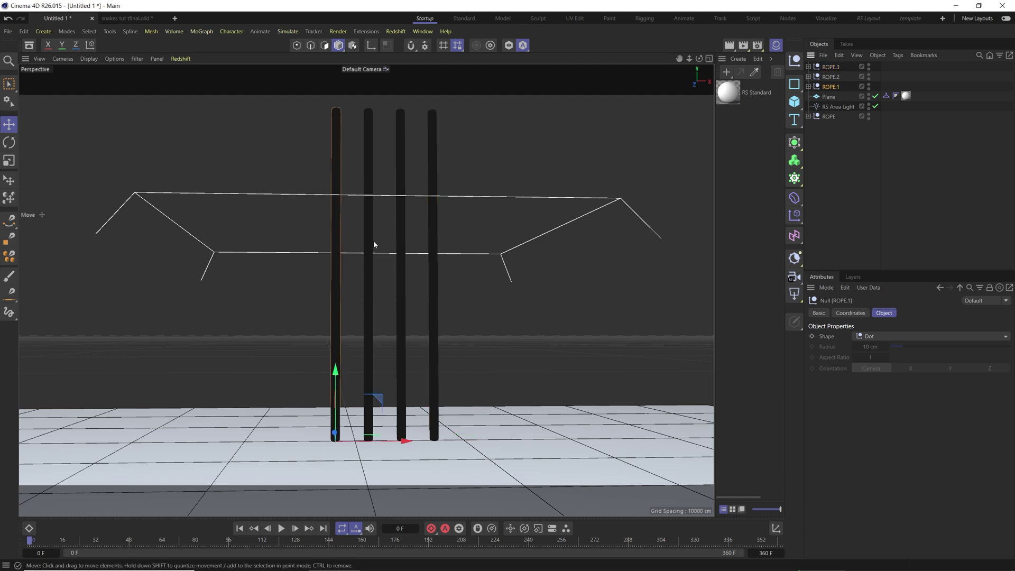
left_click(834, 107)
left_click_drag(367, 301, 378, 140)
left_click(831, 67)
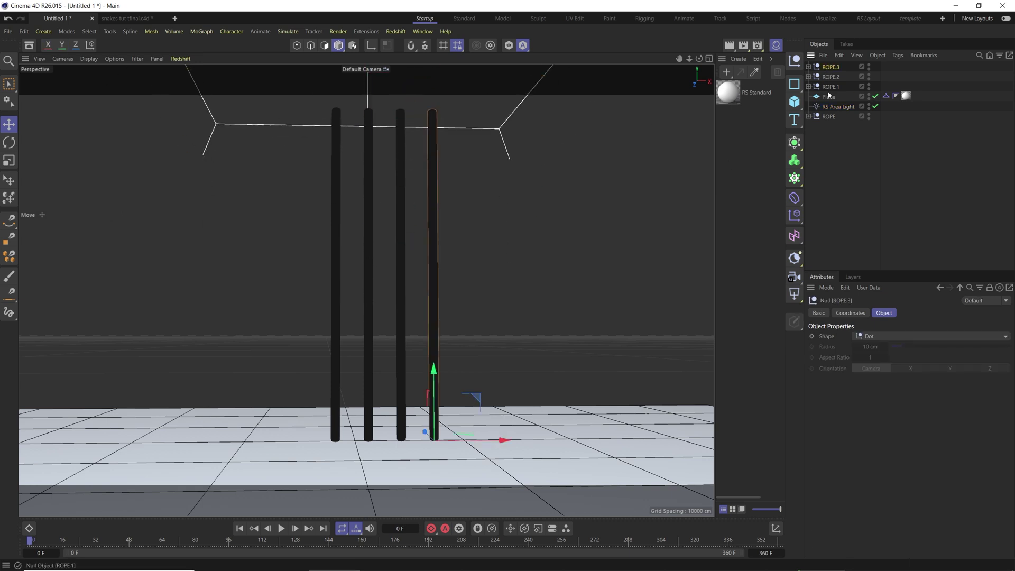
left_click_drag(823, 120, 825, 93)
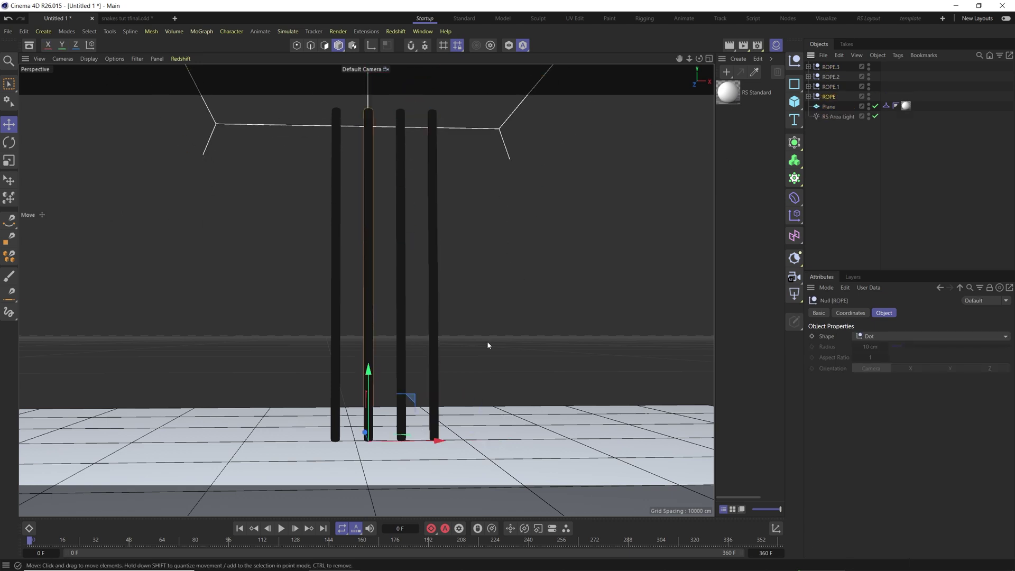
Step: Try moving ROPE's TOP null while the simulation plays, then undo the move and rewind
left_click(281, 528)
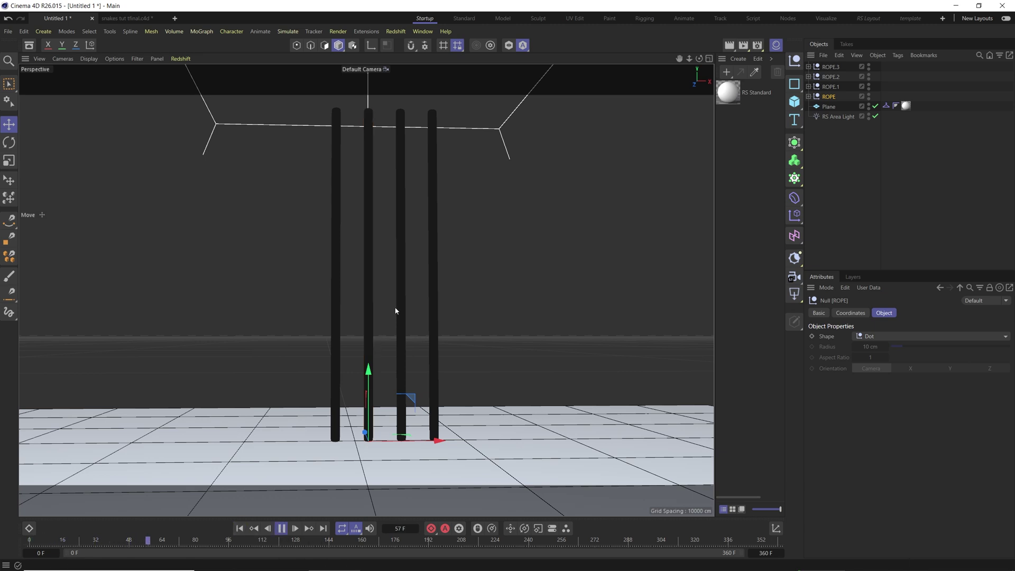
left_click(808, 97)
left_click(834, 116)
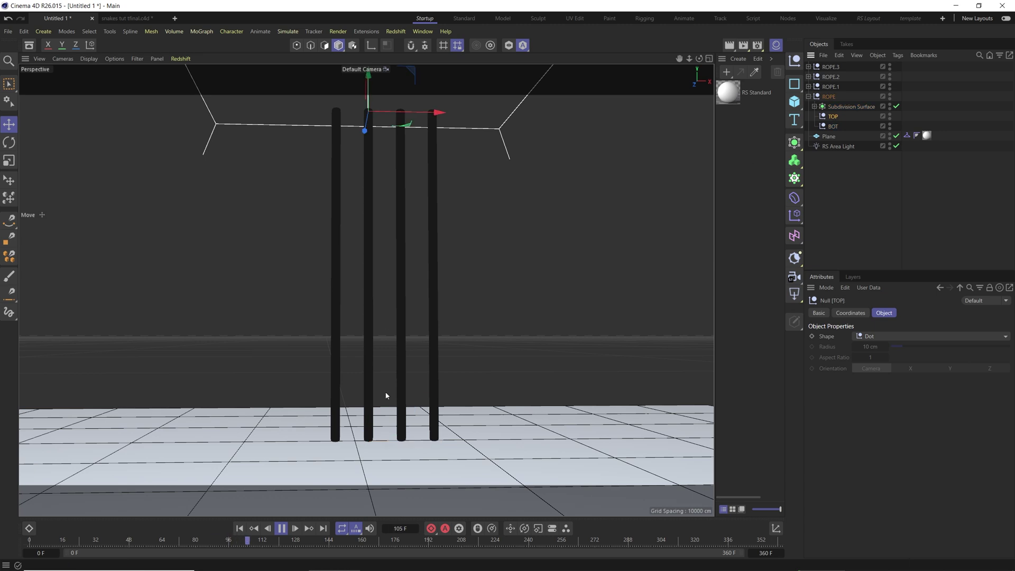
left_click_drag(411, 71, 405, 108)
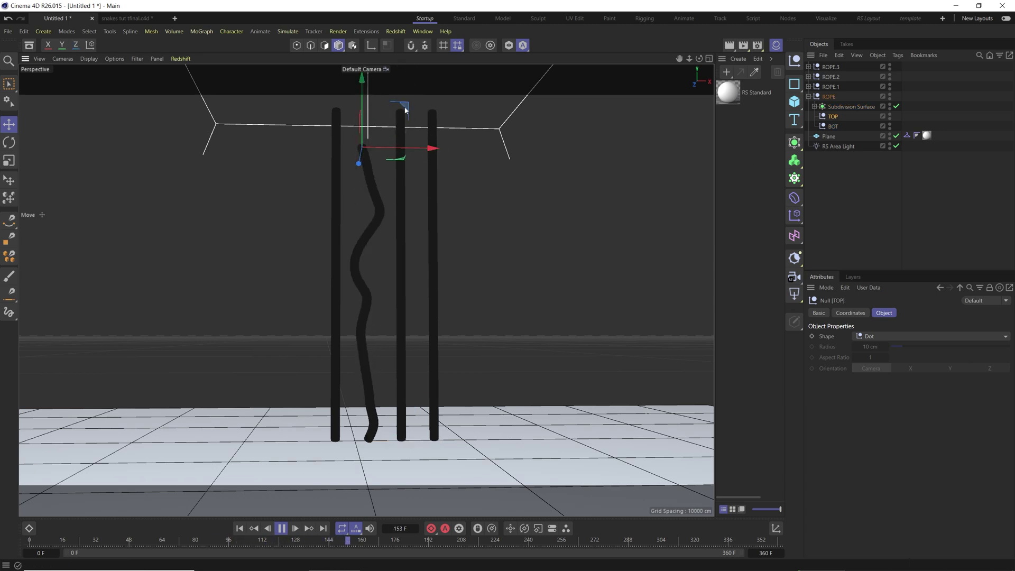
key("space")
key("ctrl+z")
left_click(240, 528)
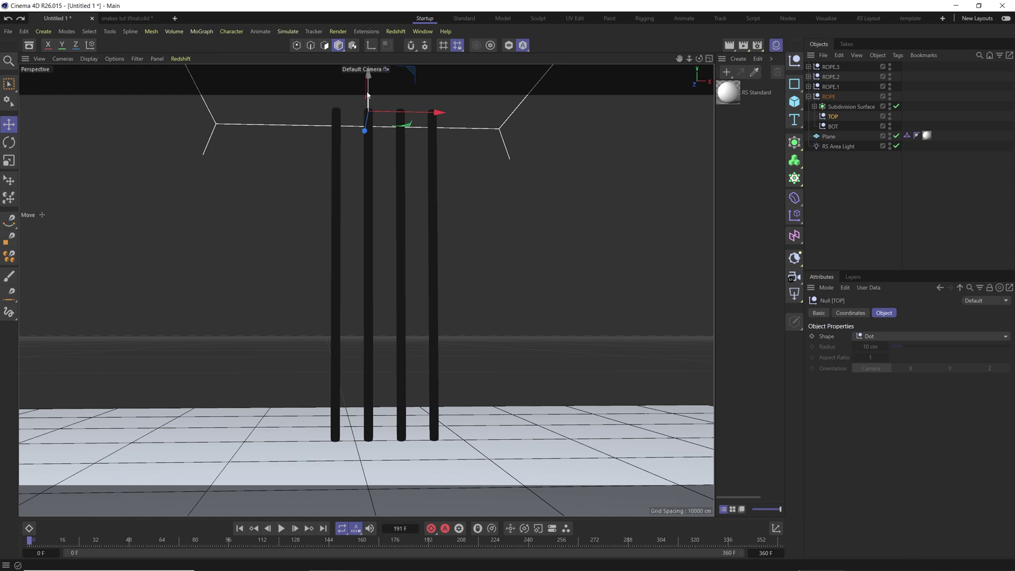
Step: Add two new nulls and name them Top and BOT
left_click(794, 60)
left_click(794, 60)
double_click(830, 67)
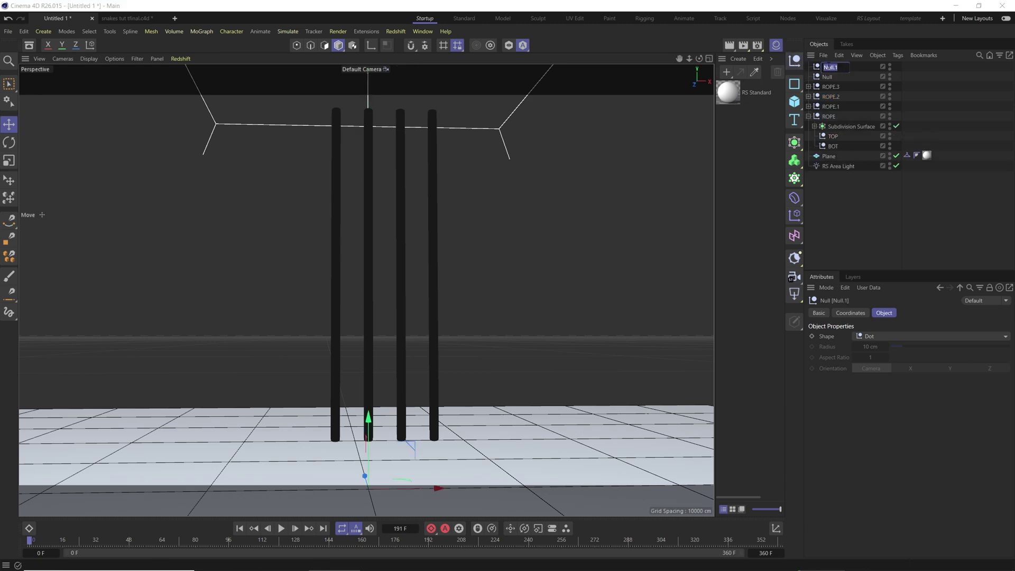
key("Return")
double_click(828, 77)
type("BOT")
key("Return")
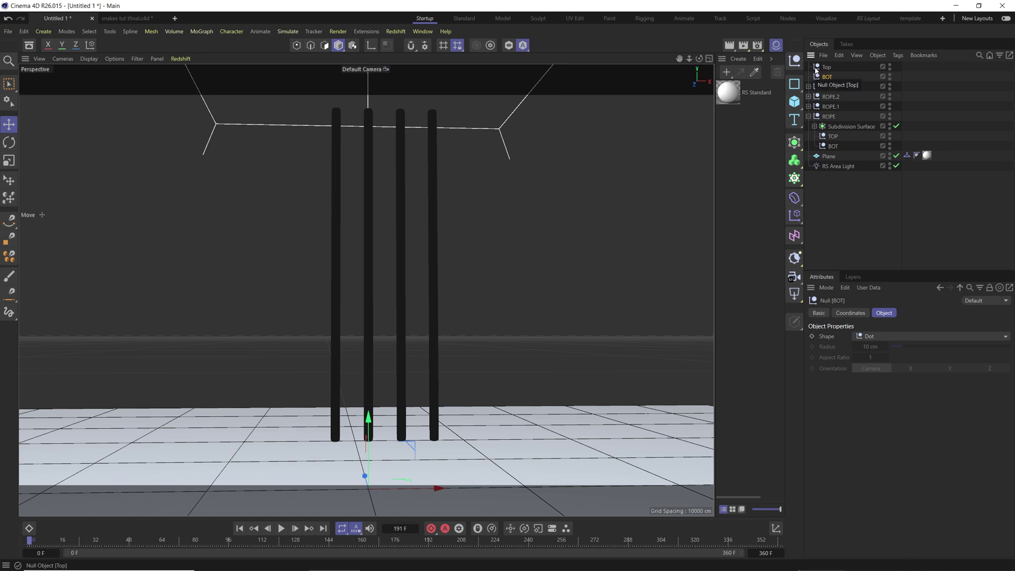
Step: Place the Top null at the centre of the row of ropes, level with their upper ends
left_click(815, 69)
left_click(410, 45)
left_click_drag(368, 419, 438, 113)
left_click(411, 45)
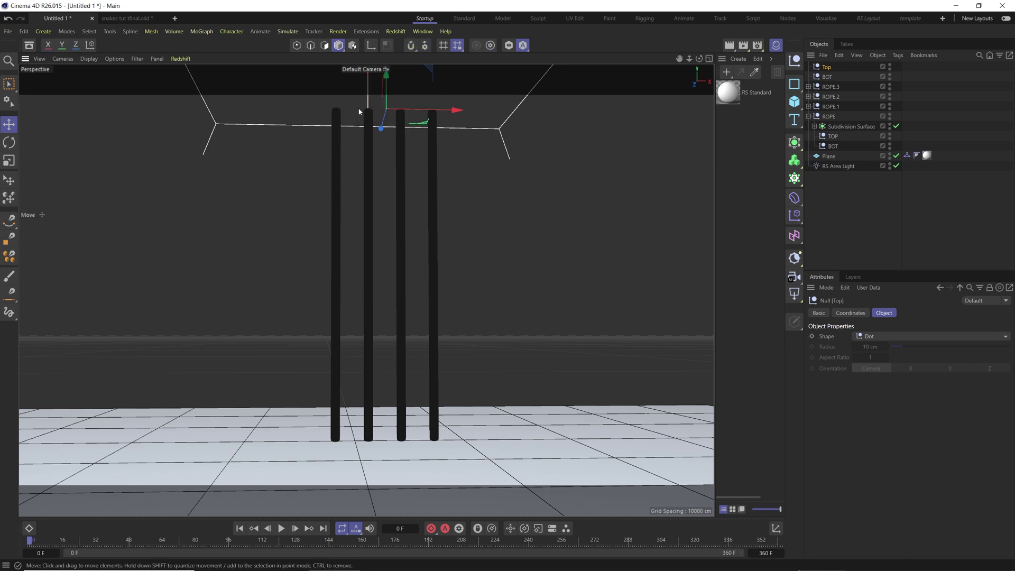
Step: Place the BOT null at the centre of the row of ropes, level with their lower ends
left_click(827, 77)
left_click(410, 45)
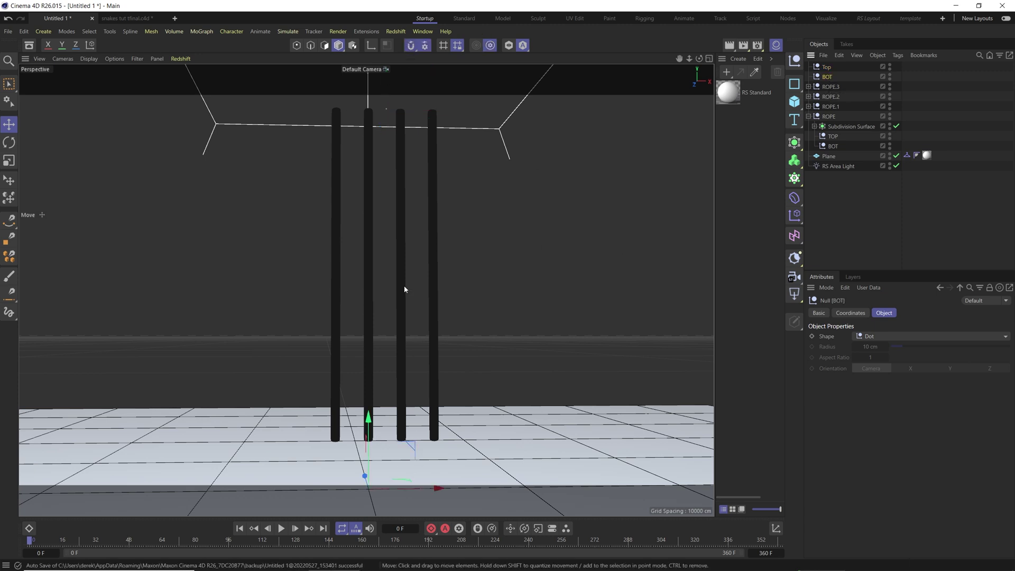
left_click_drag(369, 417, 370, 267)
left_click_drag(368, 417, 367, 418)
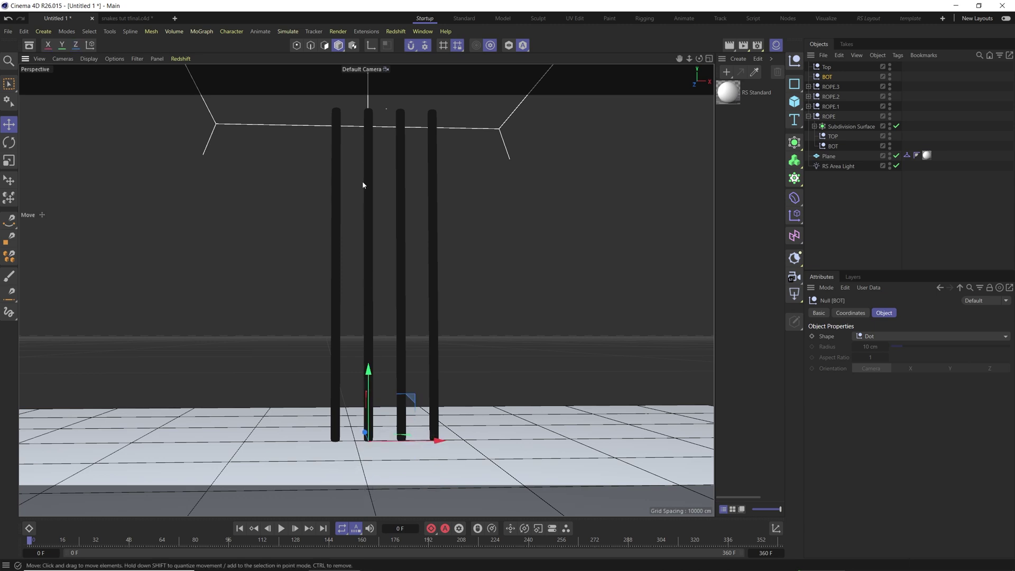
left_click(418, 48)
left_click_drag(430, 438, 447, 437)
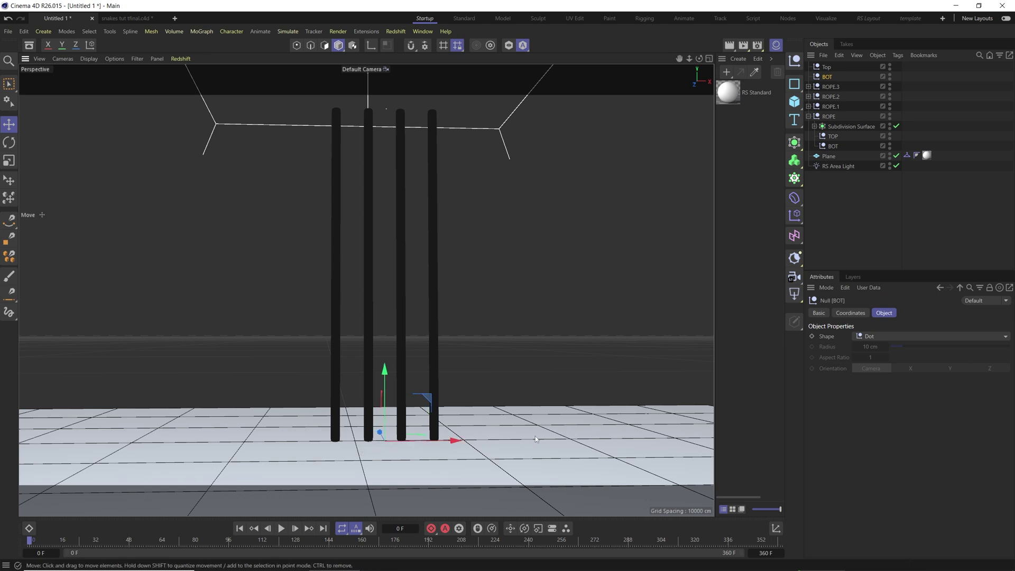
Step: Expand all the rope groups and make their four TOP nulls children of the new Top null
left_click(809, 87)
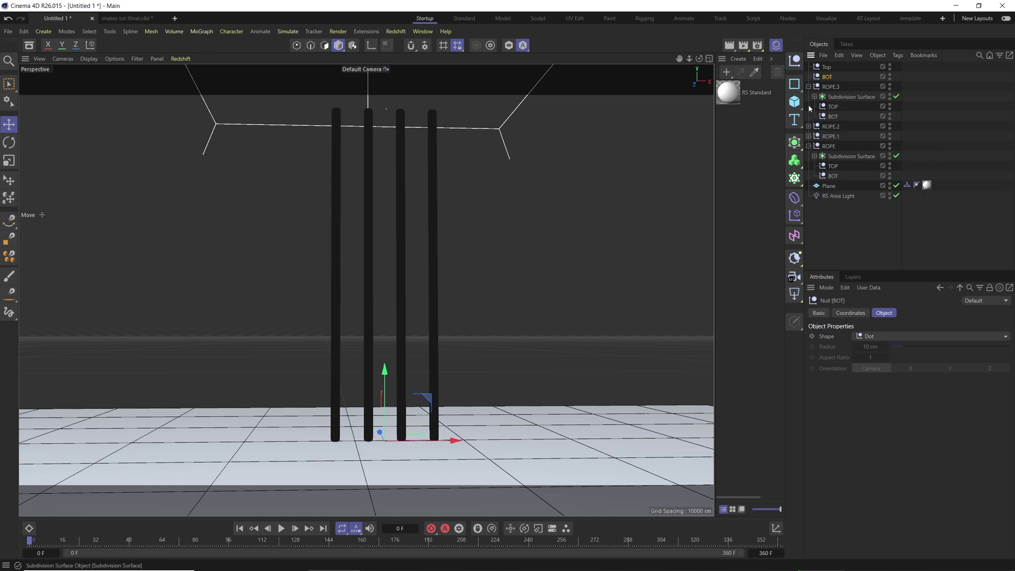
left_click(808, 126)
left_click(808, 166)
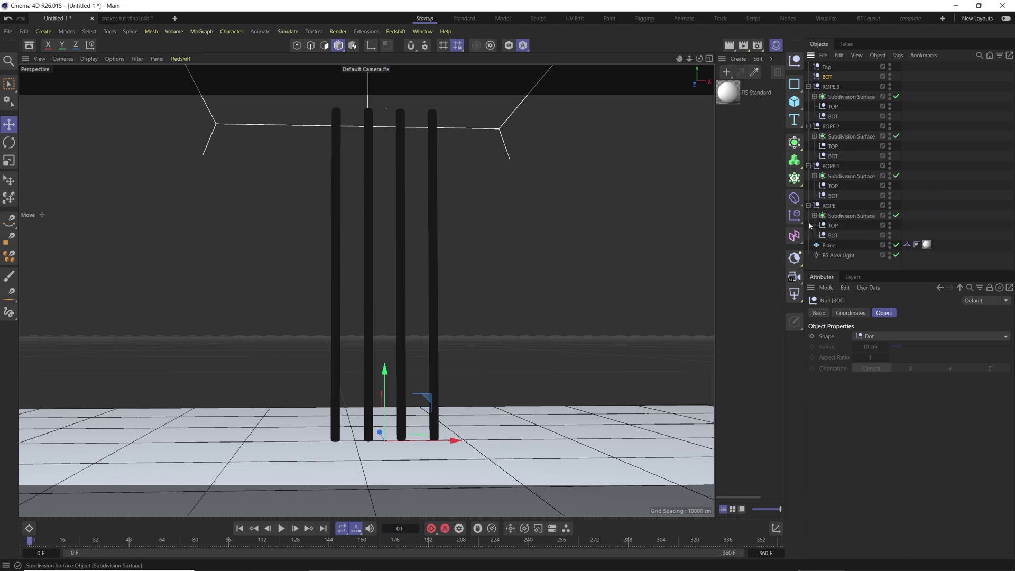
left_click(832, 185, "ctrl")
left_click(833, 146, "ctrl")
left_click(834, 107, "ctrl")
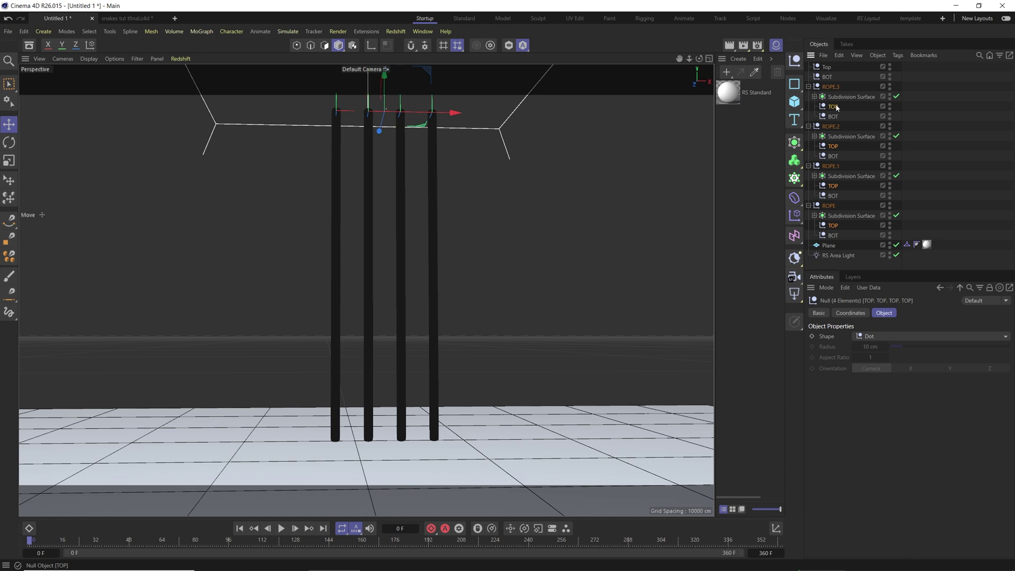
left_click_drag(828, 62, 828, 68)
Step: Make the BOT nulls of all four ropes children of the new top-level BOT null
left_click(833, 146)
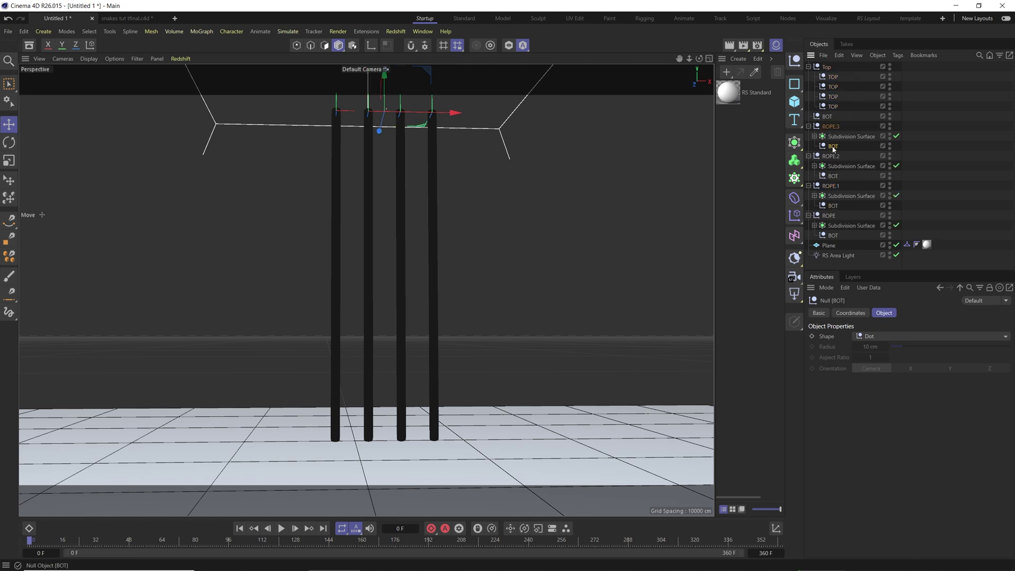
left_click(832, 176, "ctrl")
left_click(833, 205, "ctrl")
left_click(832, 236, "ctrl")
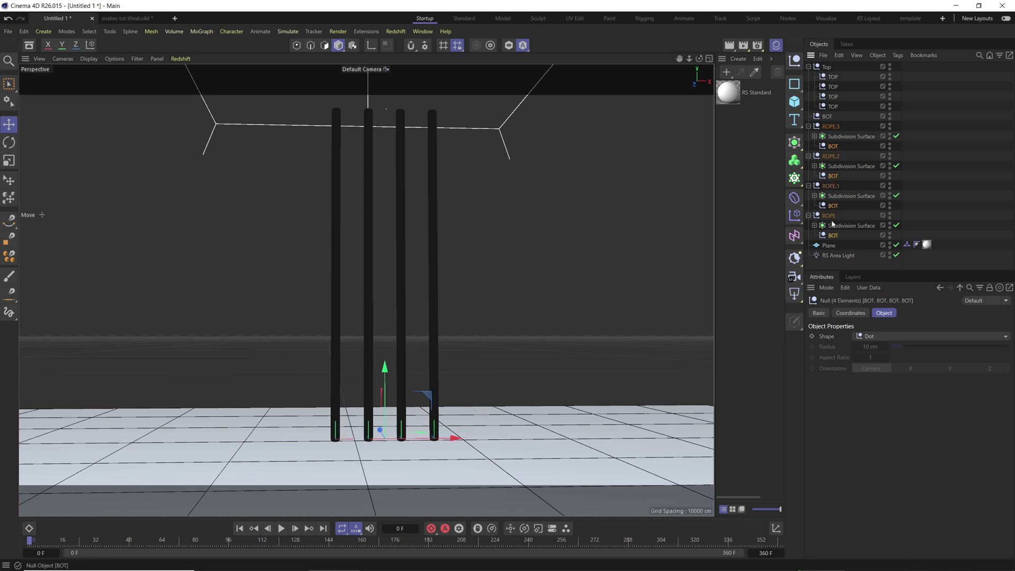
left_click_drag(833, 148, 829, 119)
Step: Animate the Top null rotating about its vertical axis between frame 0 and frame 160
left_click(827, 67)
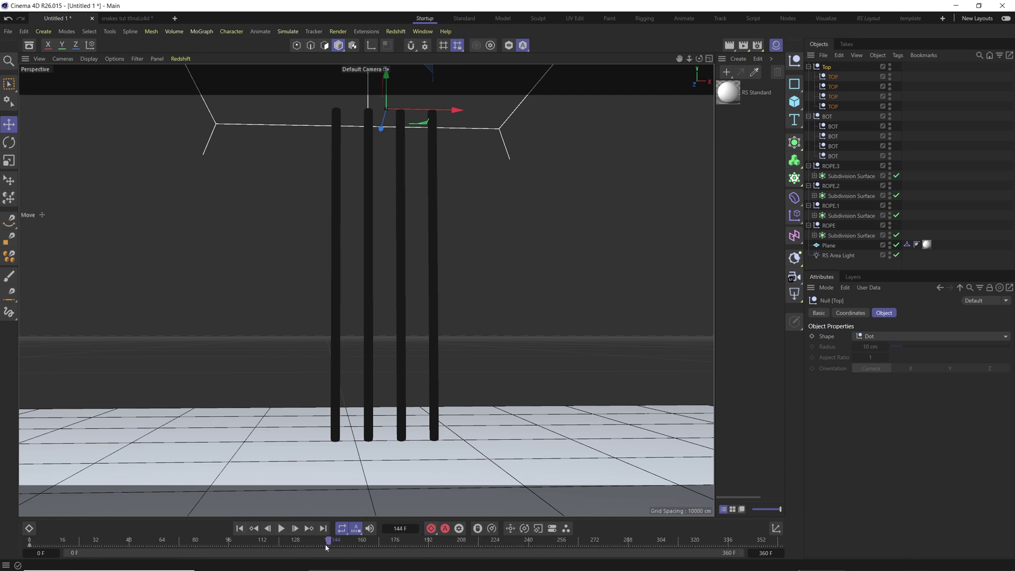
left_click_drag(305, 546, 364, 547)
key("r")
left_click_drag(388, 124, 454, 76)
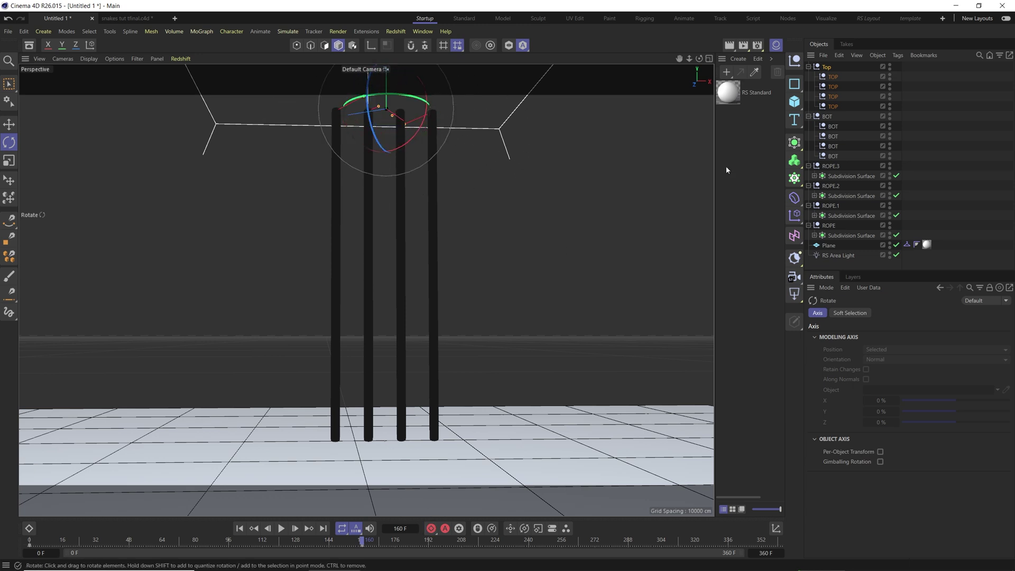
Step: Animate the BOT null rotating about its vertical axis, with keyframes at frame 0 and frame 160
left_click(823, 116)
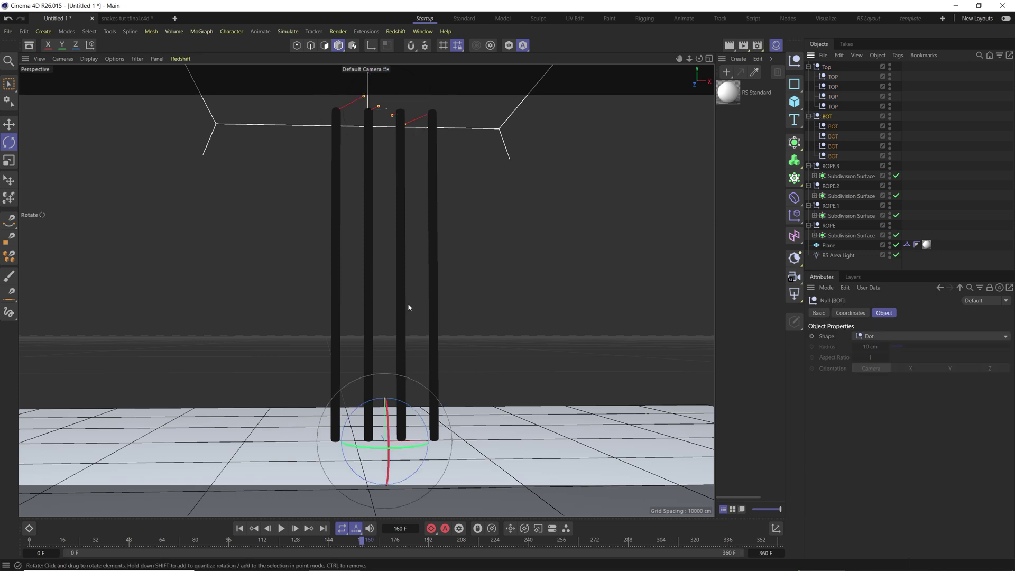
left_click(240, 529)
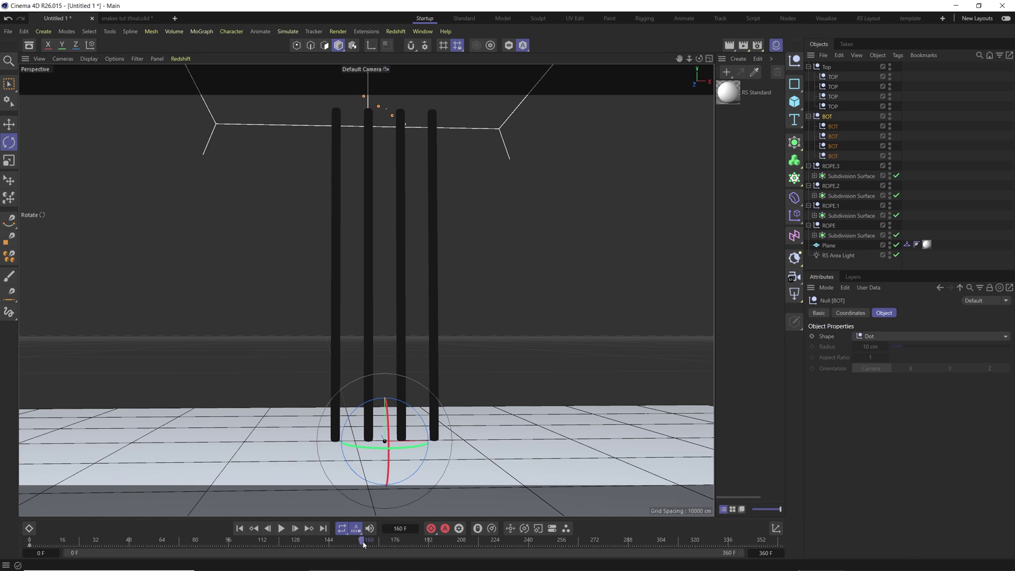
left_click_drag(385, 449, 1, 405)
left_click(429, 529)
Step: Rewind and play the simulation past frame 160 to check how the ropes twist
left_click(240, 528)
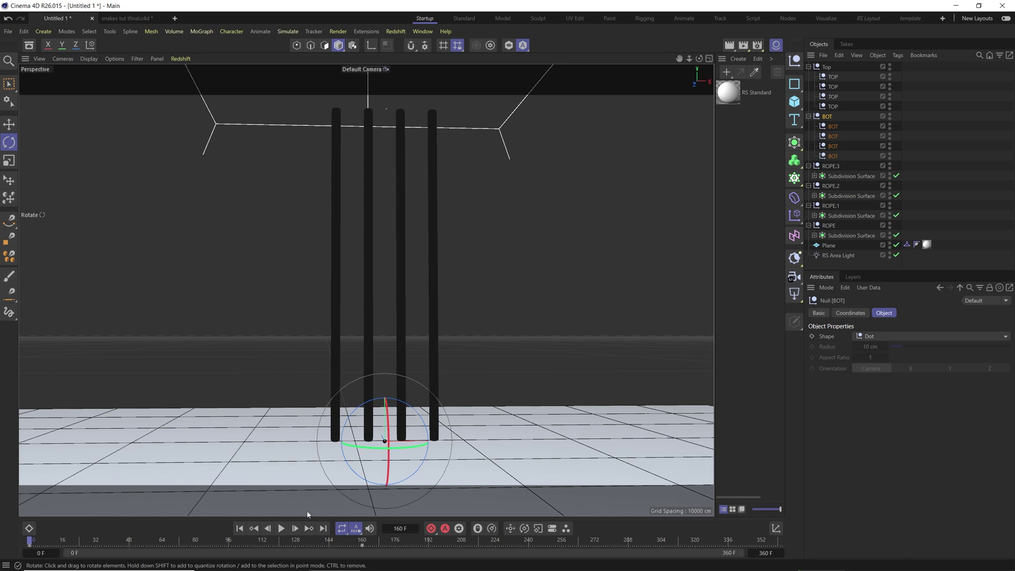
left_click(281, 528)
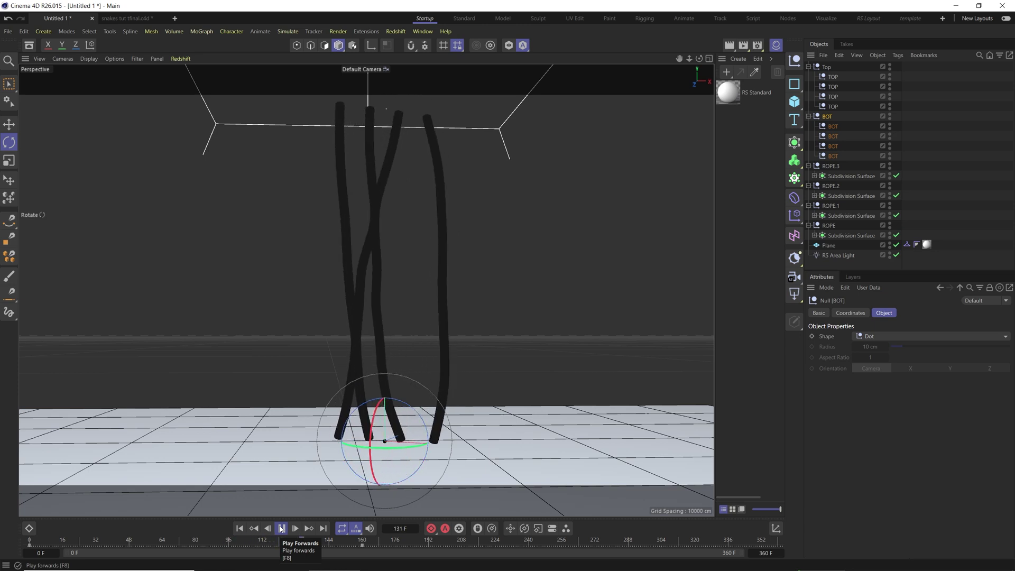
left_click(280, 528)
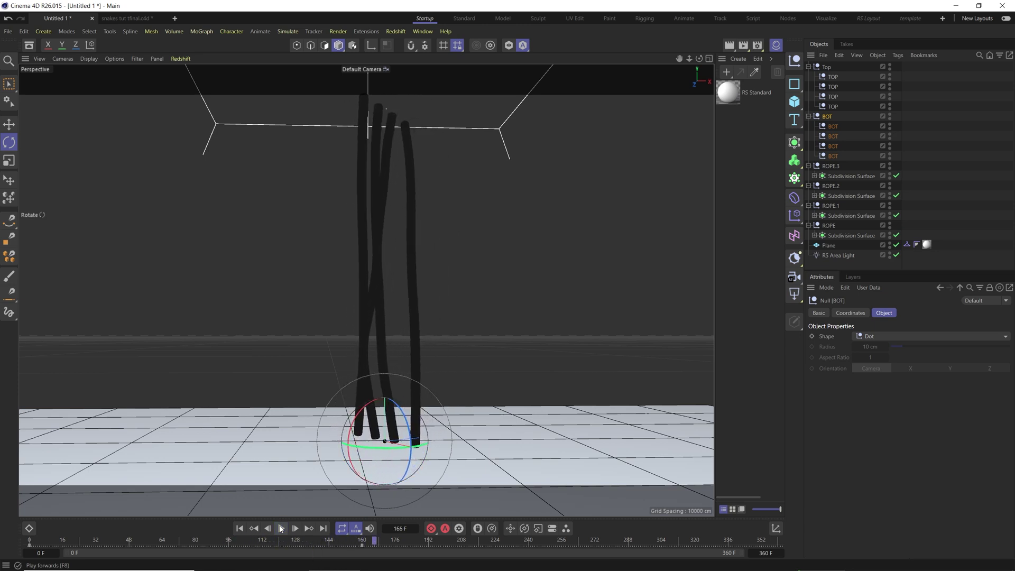
Step: Rewind to the first frame and expand the hierarchies of all four ropes down to their Circle and Spline objects
left_click(239, 529)
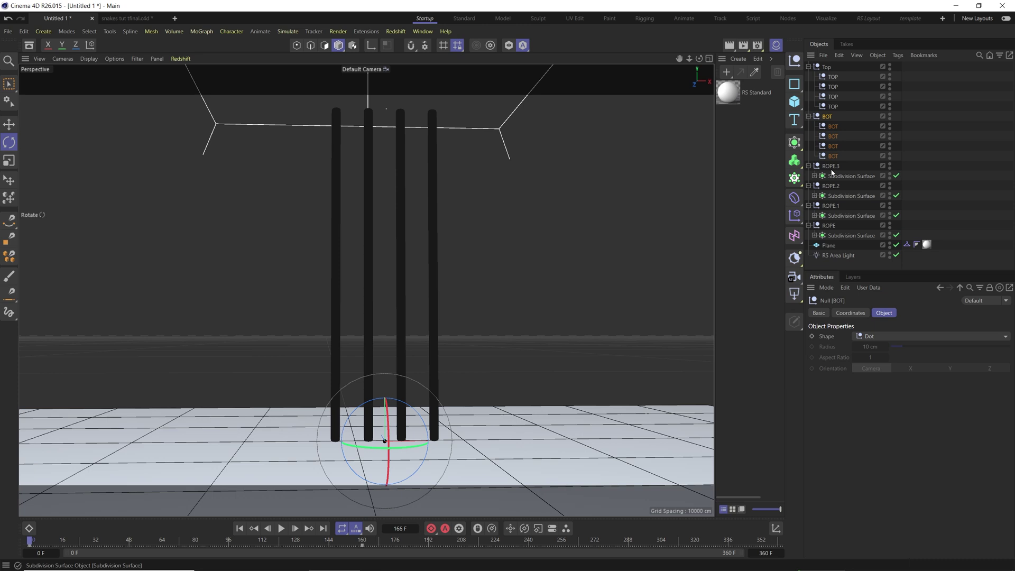
left_click(815, 175)
left_click(820, 186)
left_click(814, 226)
scroll(819, 209, "down", 3)
left_click(819, 205)
scroll(819, 211, "down", 2)
left_click(814, 226)
scroll(820, 225, "down", 1)
left_click(820, 225)
scroll(819, 232, "down", 2)
left_click(814, 246)
scroll(824, 243, "down", 1)
left_click(820, 245)
scroll(820, 241, "down", 2)
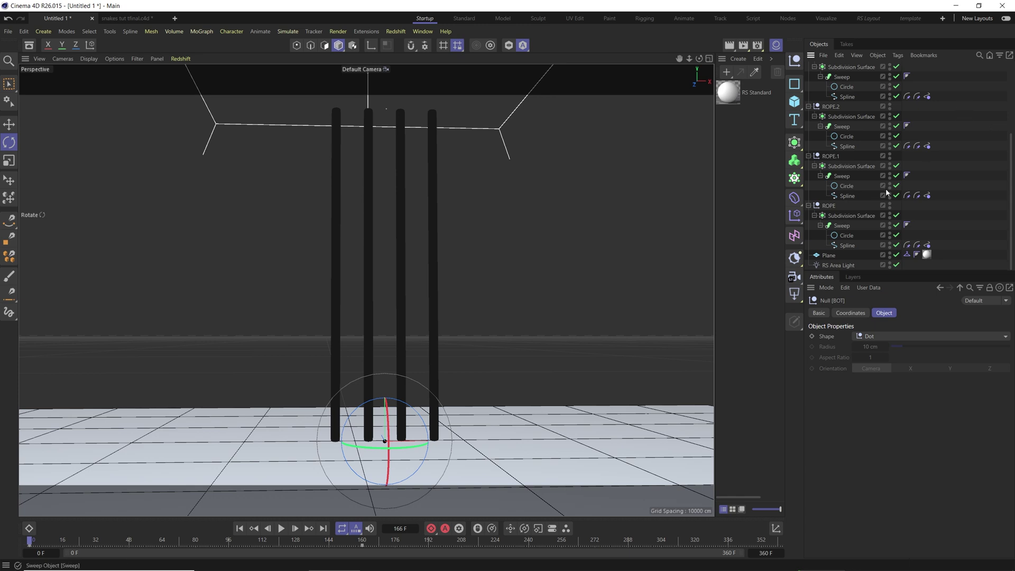
Step: Set the Radius of the Rope tags on all four splines to 20 cm, matching the Circle profile's radius
left_click_drag(962, 82, 927, 247)
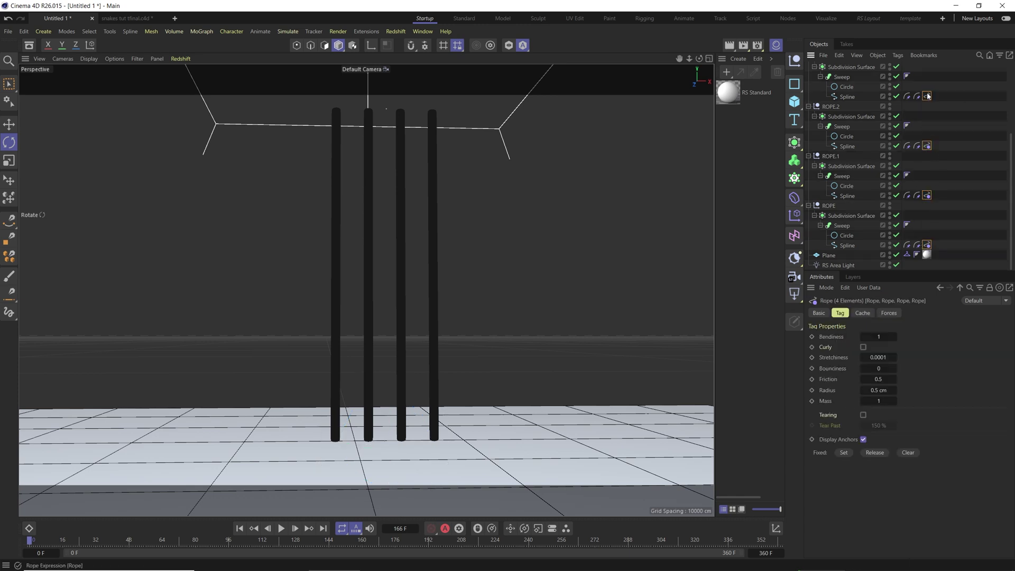
left_click(878, 390)
left_click(847, 137)
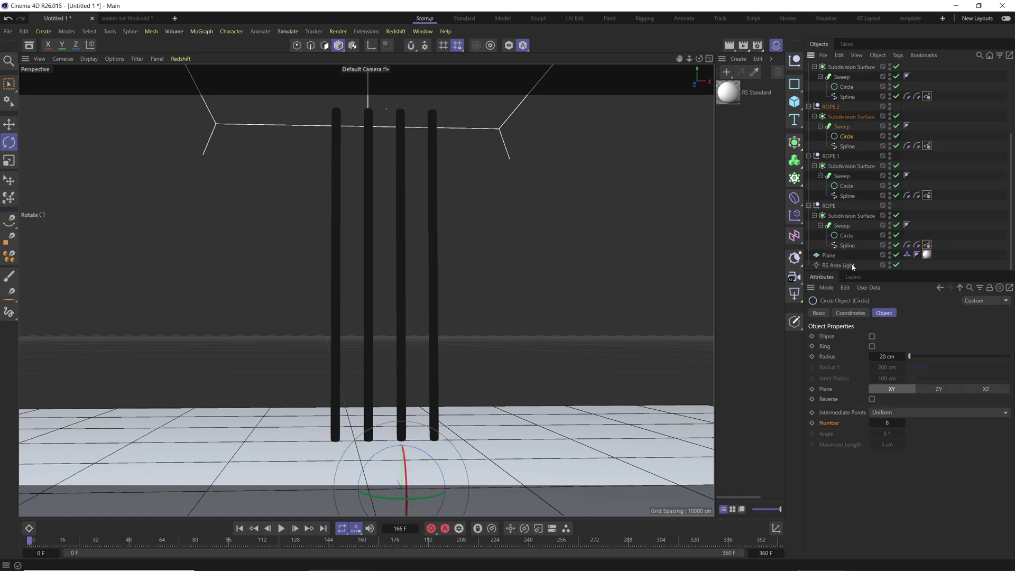
left_click_drag(954, 91, 920, 248)
left_click(879, 390)
type("20")
key("Return")
Step: Switch the viewport to shading without wireframe lines while playing the simulation, and return to the first frame
key("F8")
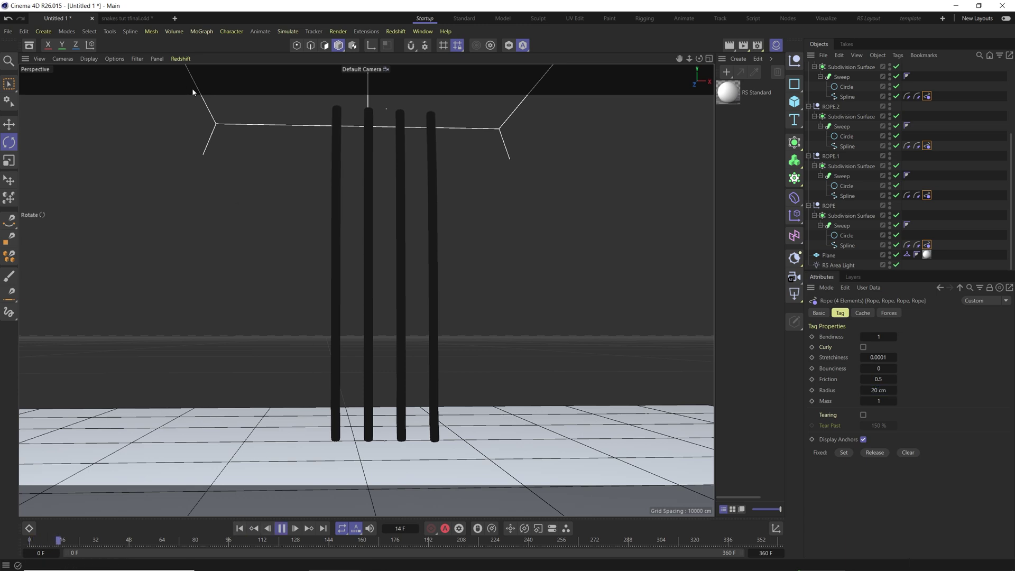
left_click(89, 58)
left_click(102, 98)
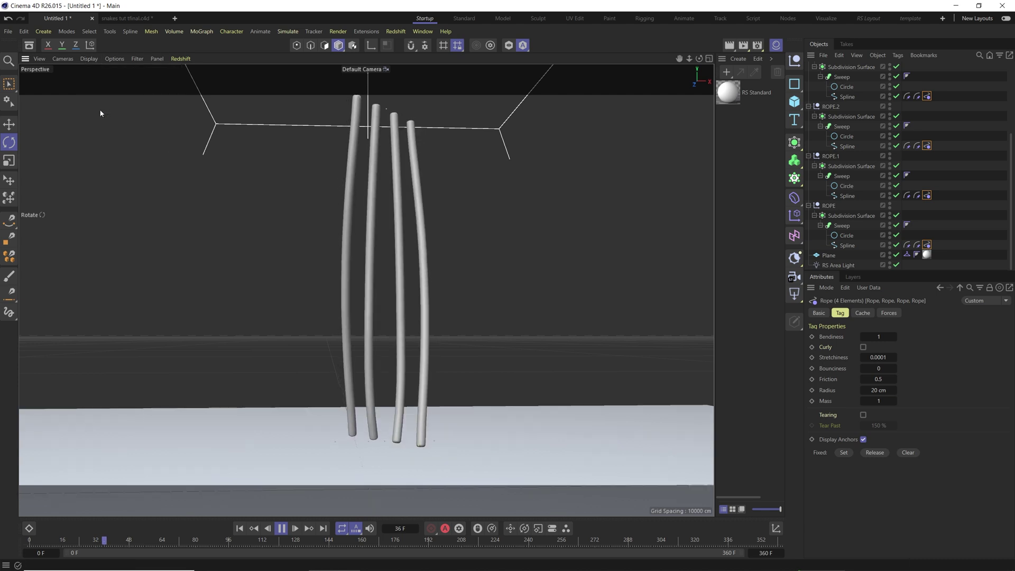
key("shift+f")
left_click(282, 528)
left_click(282, 528)
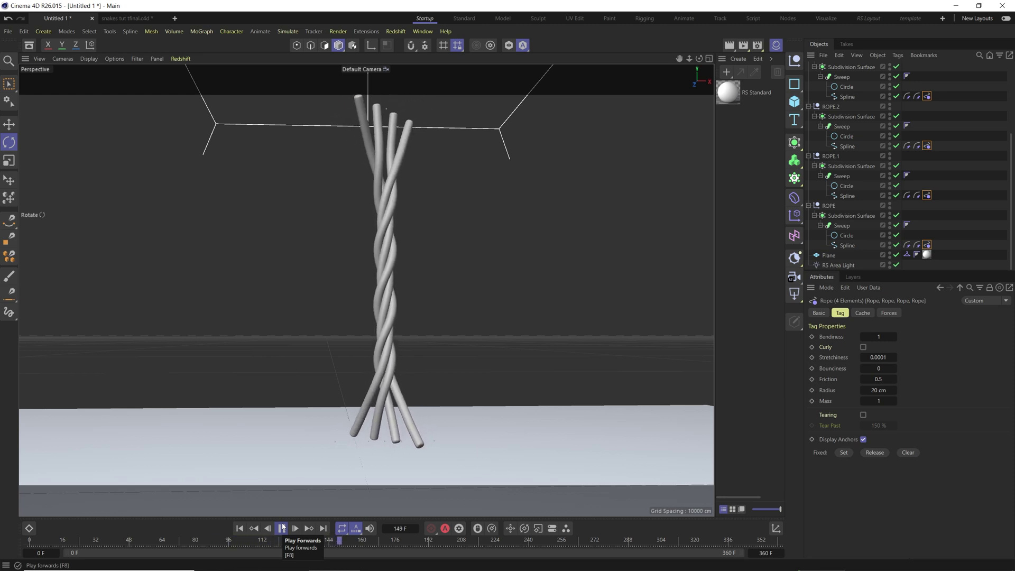
left_click(282, 528)
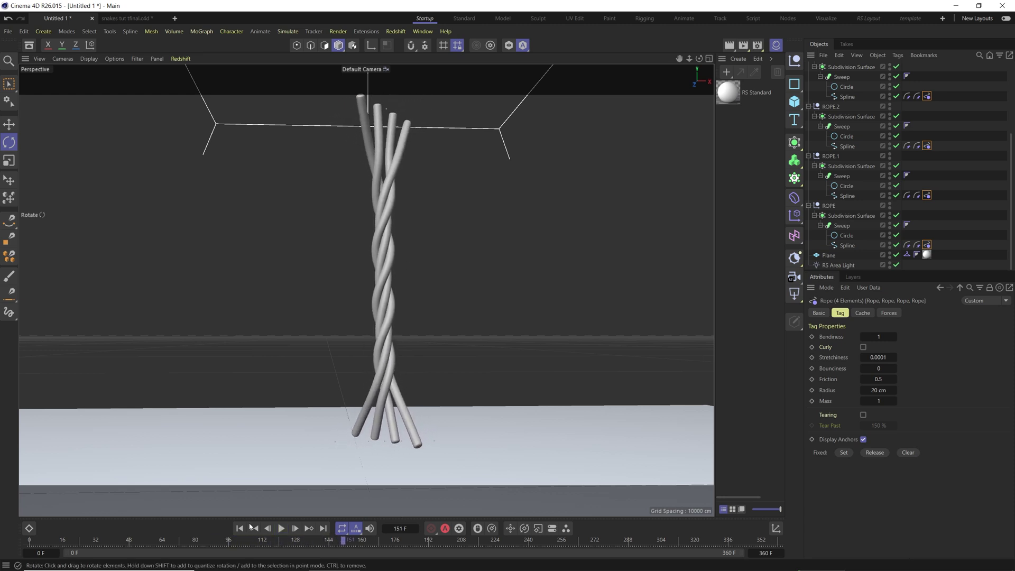
key("shift+f")
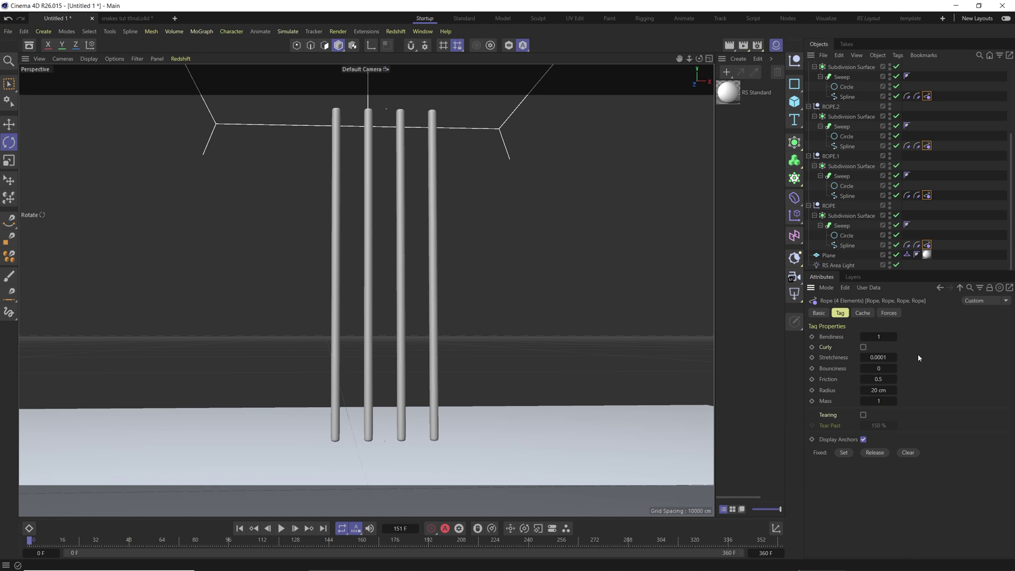
Step: Try a Stretchiness of 0.01 on the four Rope tags, play the simulation and rewind
left_click(886, 357)
key("BackSpace")
type("0.01")
key("Return")
left_click(282, 528)
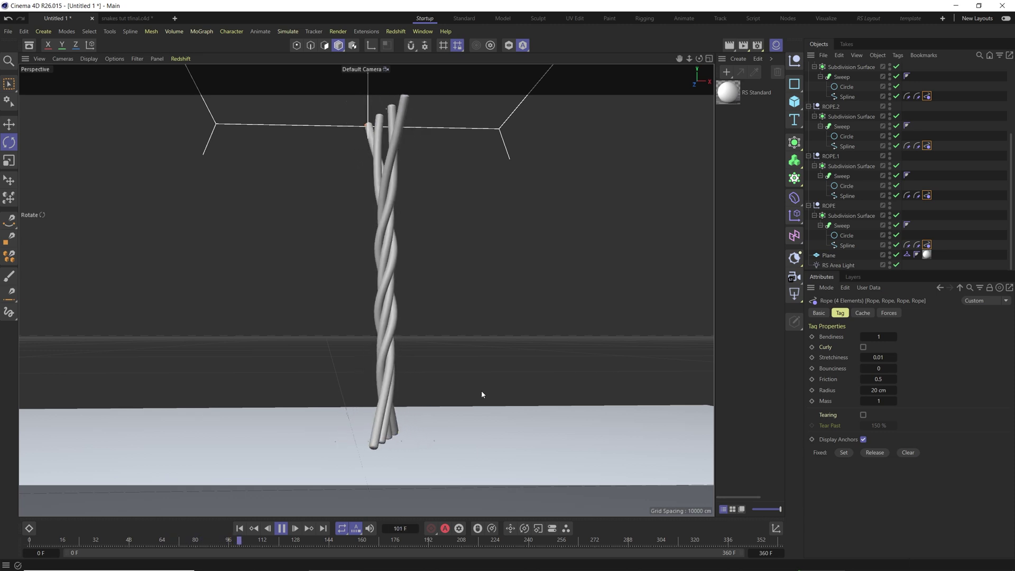
left_click(282, 529)
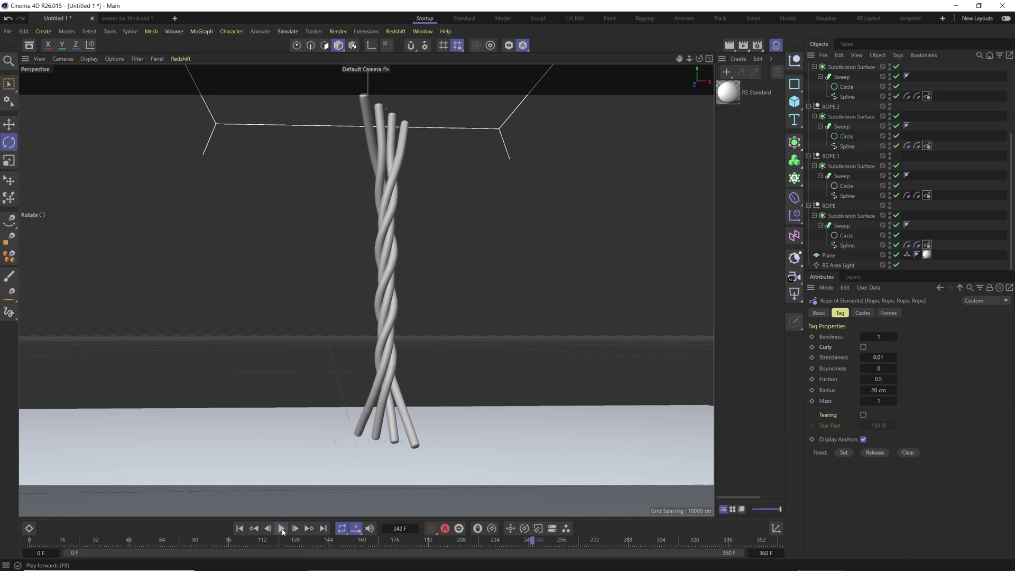
left_click(239, 528)
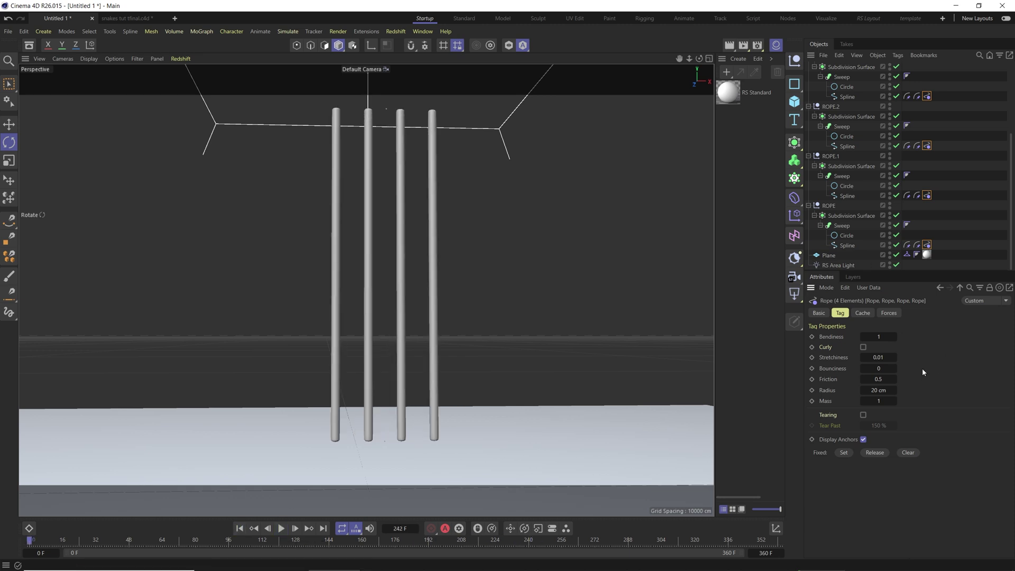
Step: Set the Scene Scale to 1 cm in the project's simulation settings, test the twist by playing it, and rewind
key("ctrl+d")
left_click(969, 313)
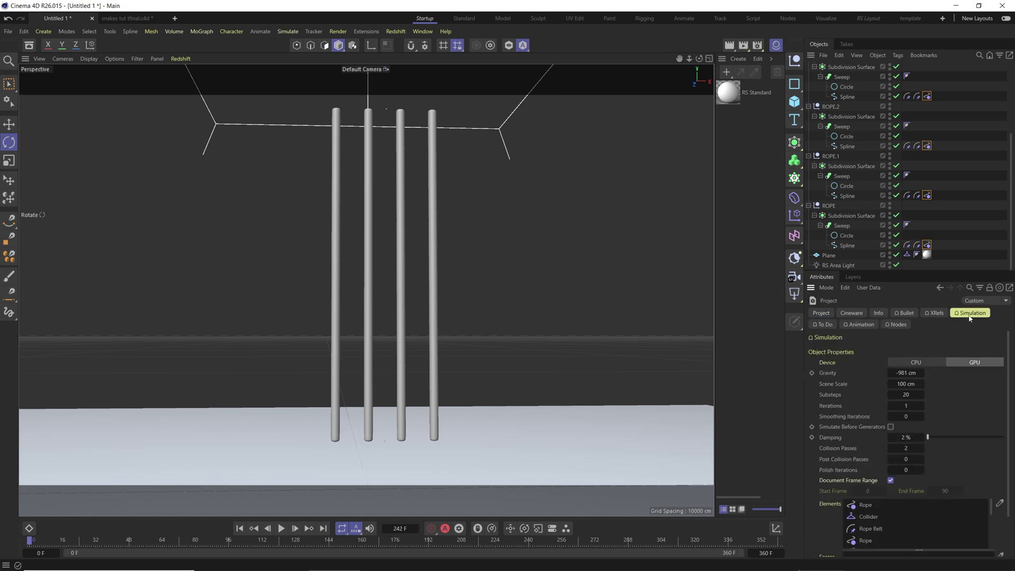
scroll(956, 361, "up", 2)
double_click(901, 384)
type("1")
key("Return")
left_click(282, 529)
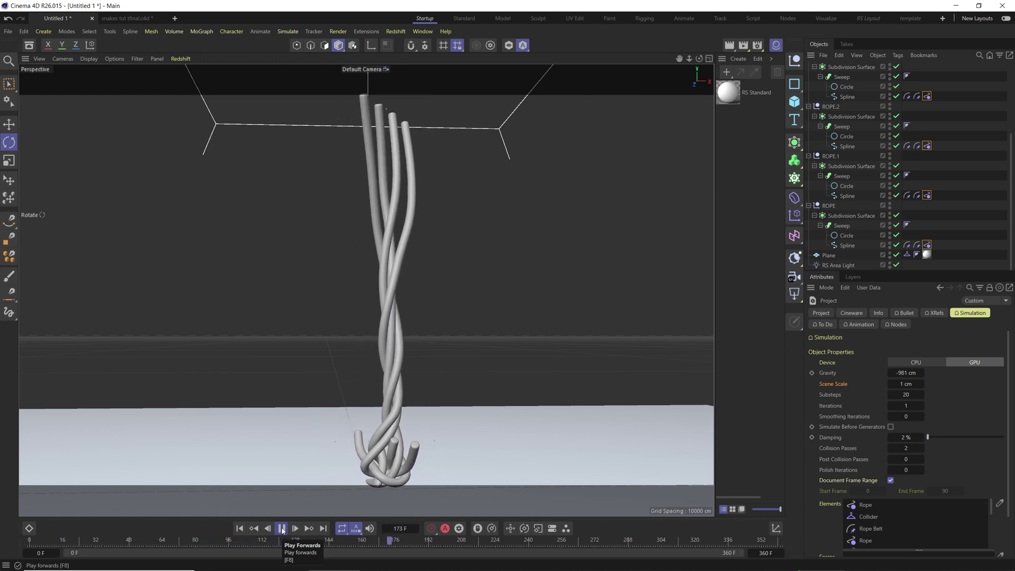
left_click(282, 529)
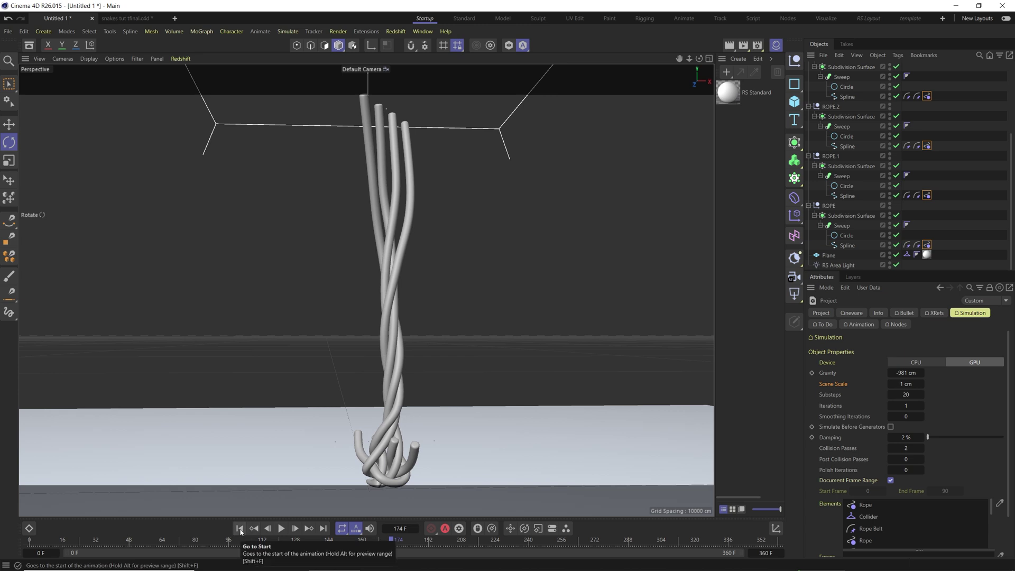
left_click(240, 528)
Step: Set the Stretchiness of all four Rope tags to 0.0001 and replay the simulation past frame 160
left_click_drag(948, 87, 921, 253)
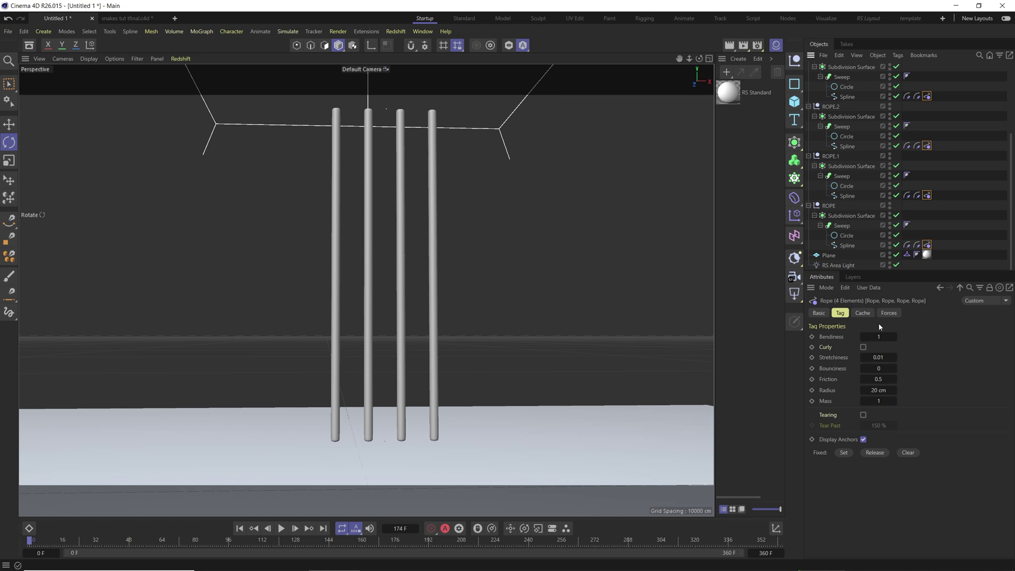
key("0")
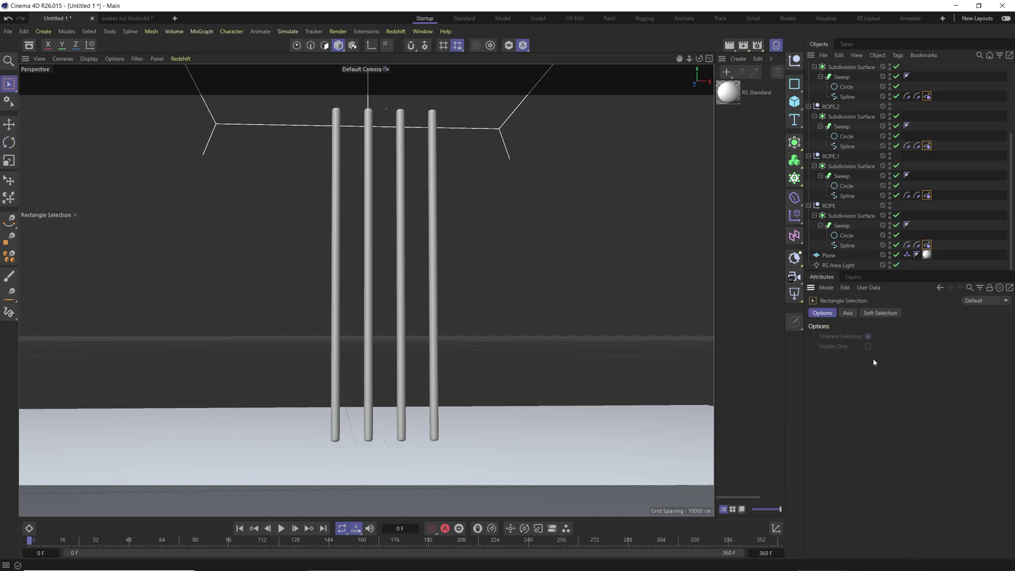
left_click_drag(949, 85, 921, 252)
double_click(879, 358)
type(".0001")
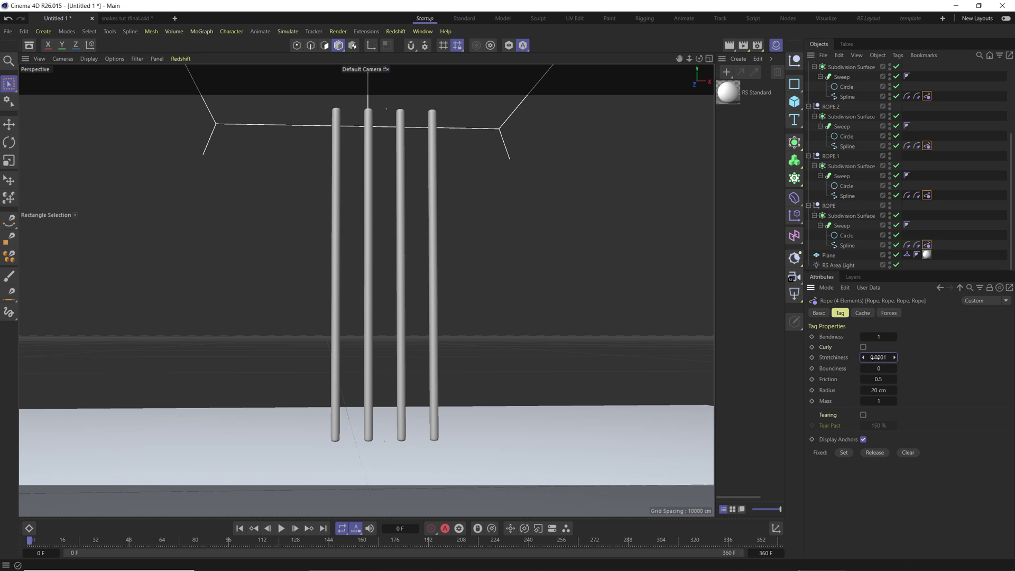
key("Return")
left_click(282, 528)
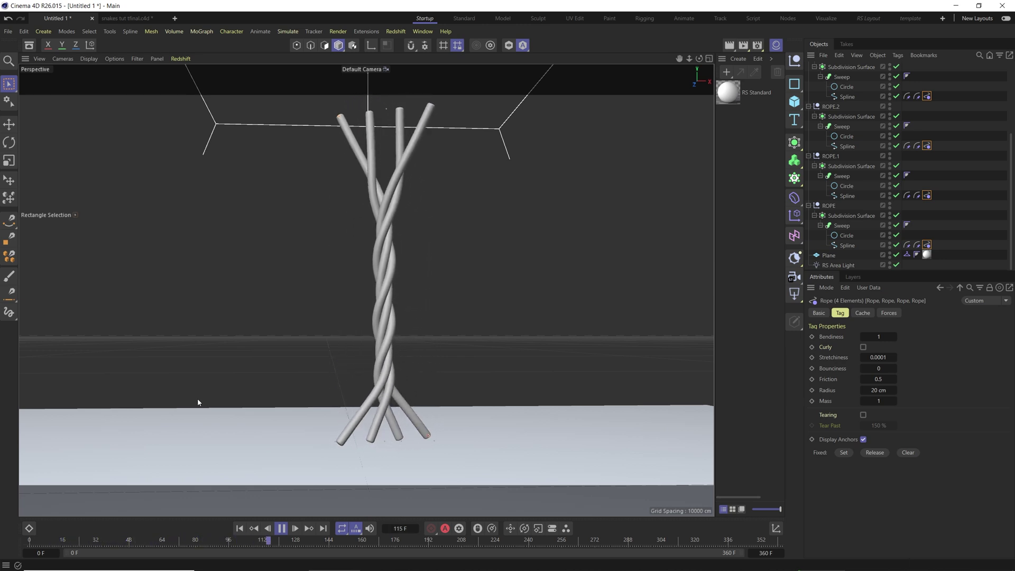
left_click(282, 528)
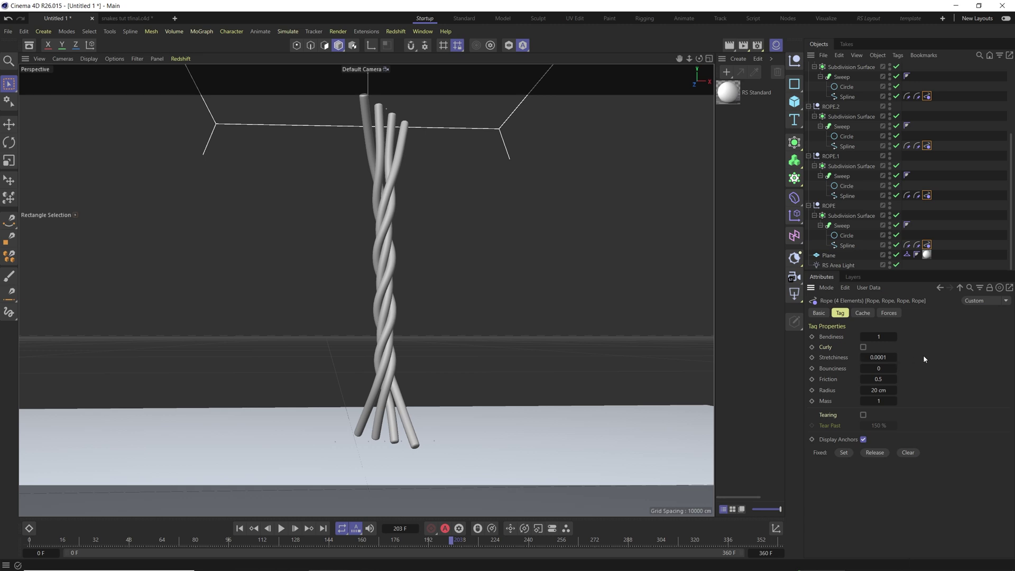
Step: Try 1 Substep in the project's simulation settings, replay the twist from the start and rewind
key("ctrl+s")
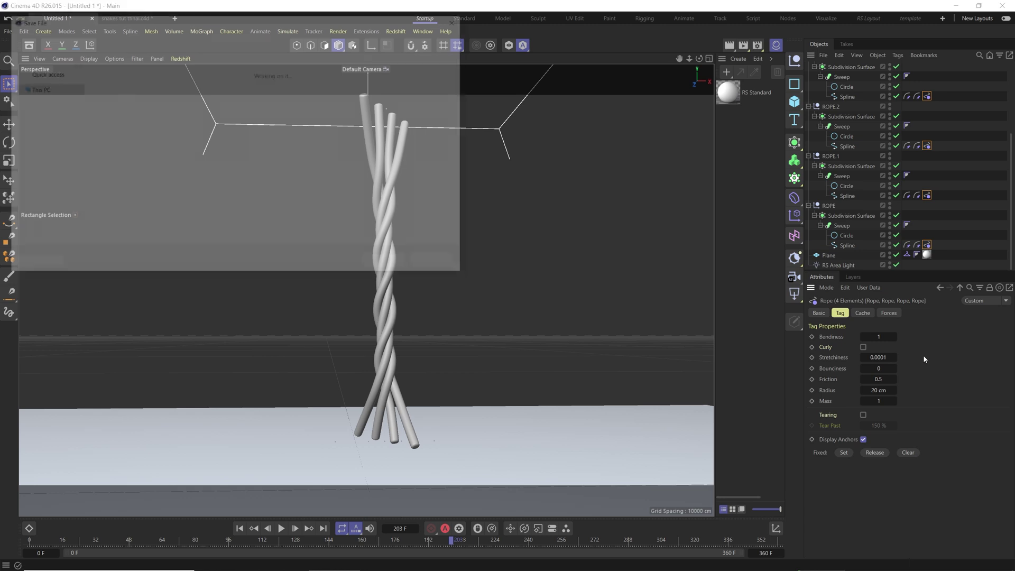
left_click(460, 17)
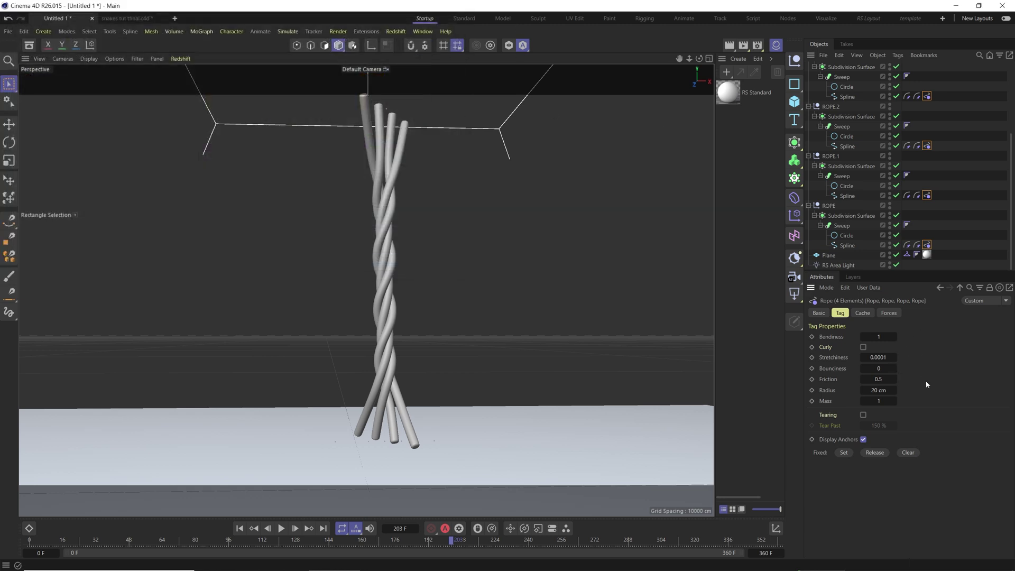
key("ctrl+d")
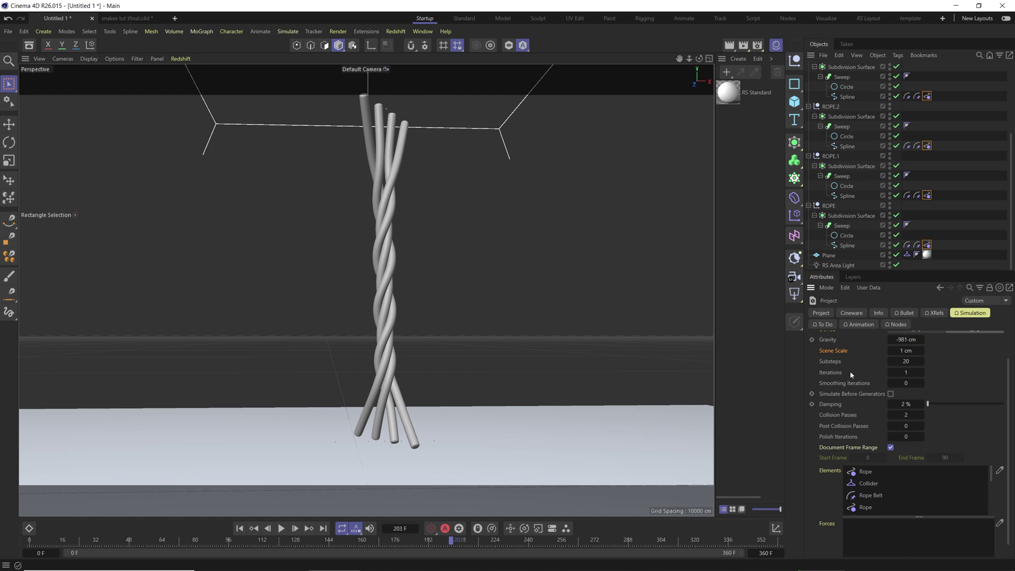
left_click(907, 361)
type("1")
key("Return")
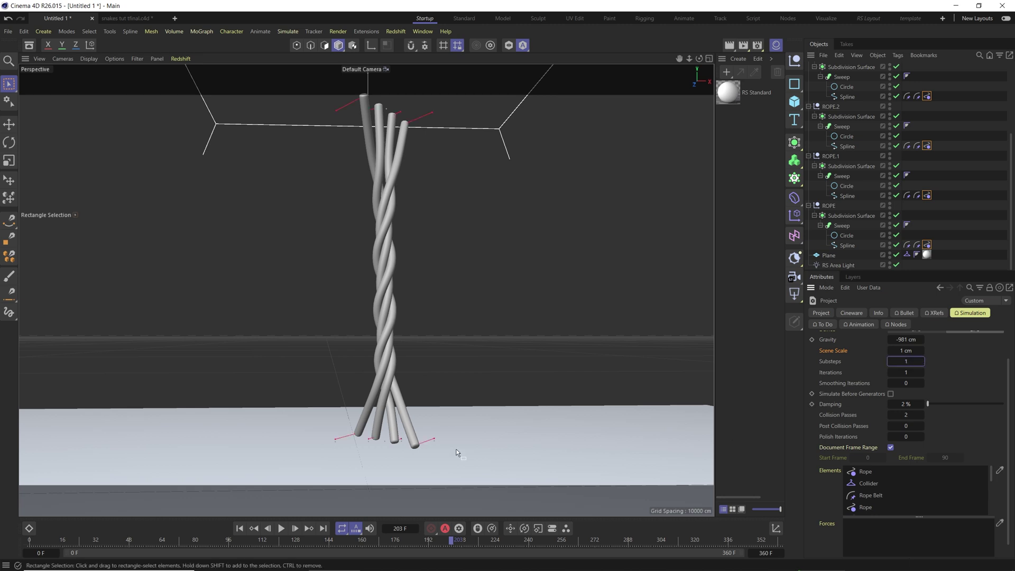
left_click(240, 528)
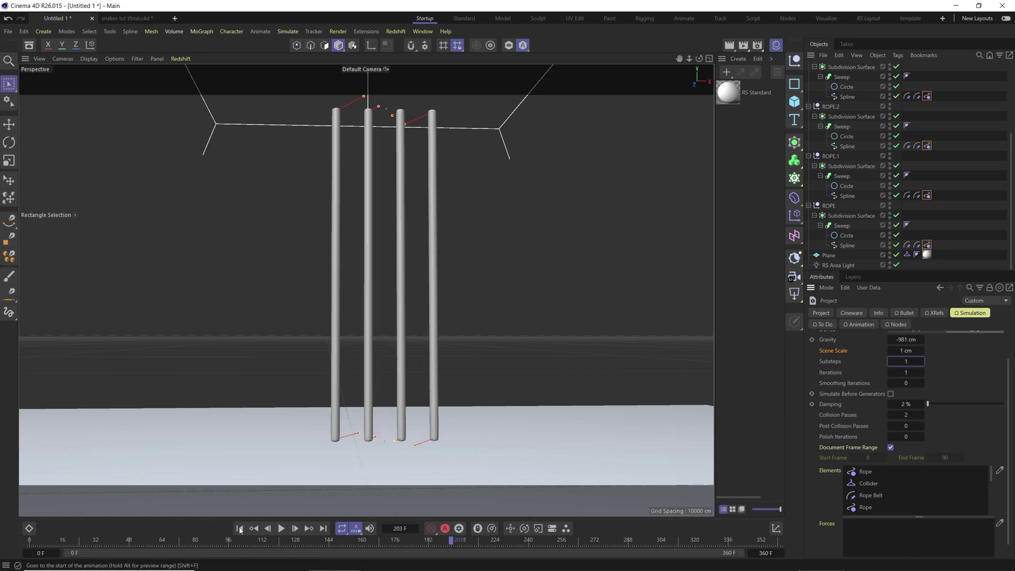
left_click(281, 528)
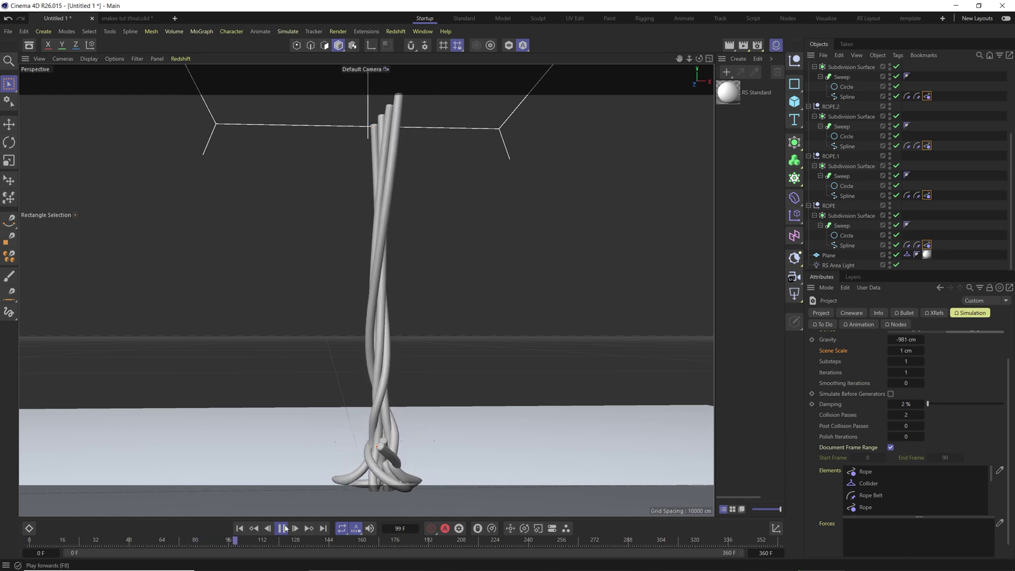
left_click(239, 529)
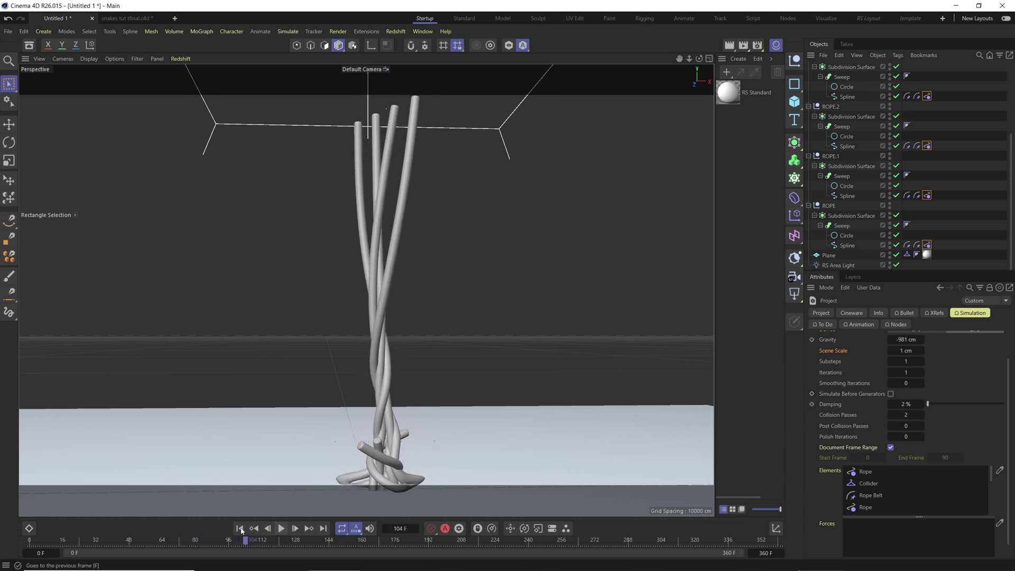
Step: Set the simulation Substeps to 60 and replay the rope twist from the first frame
left_click(900, 360)
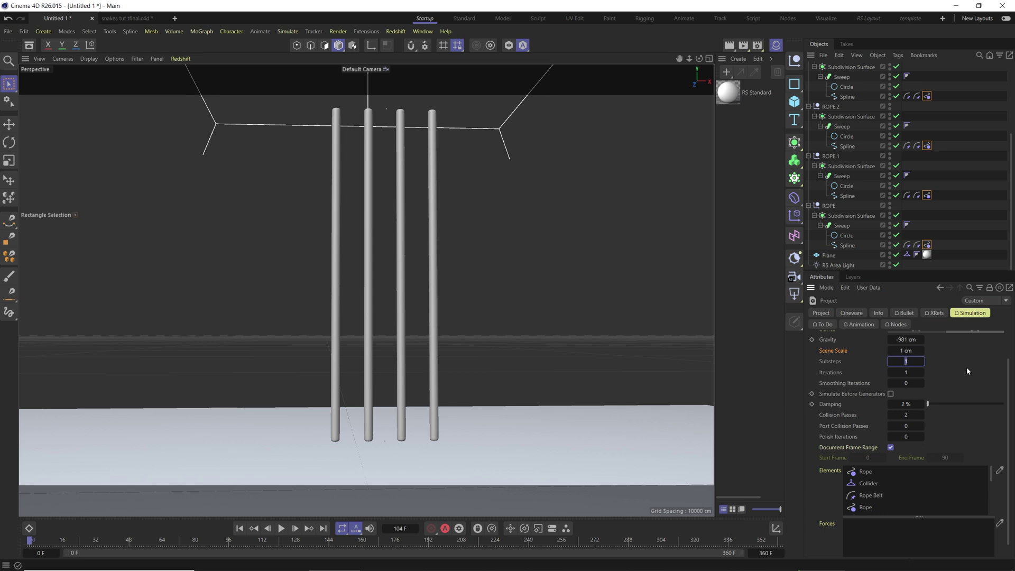
type("60")
key("Return")
left_click(240, 528)
left_click(281, 528)
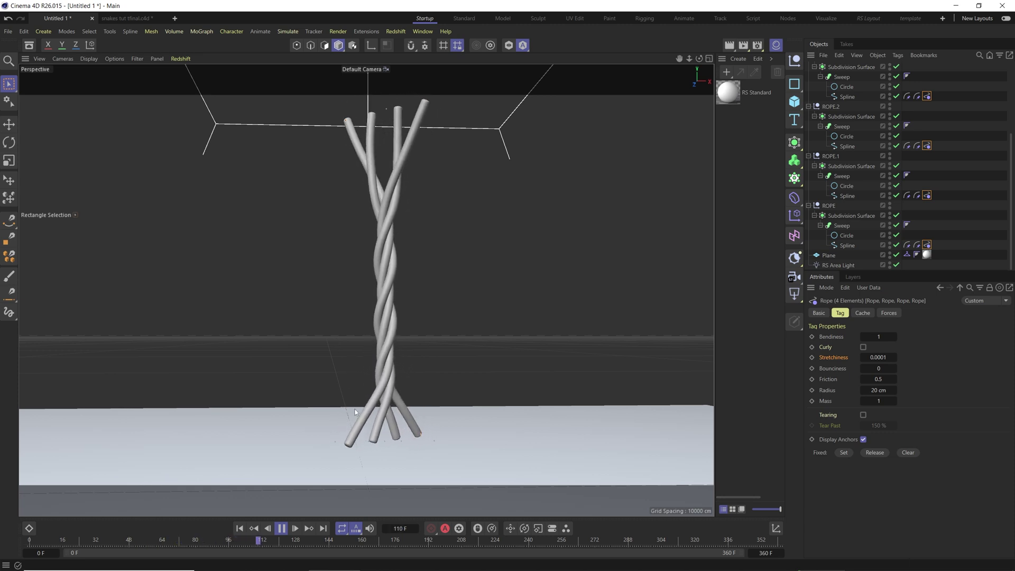
left_click(282, 529)
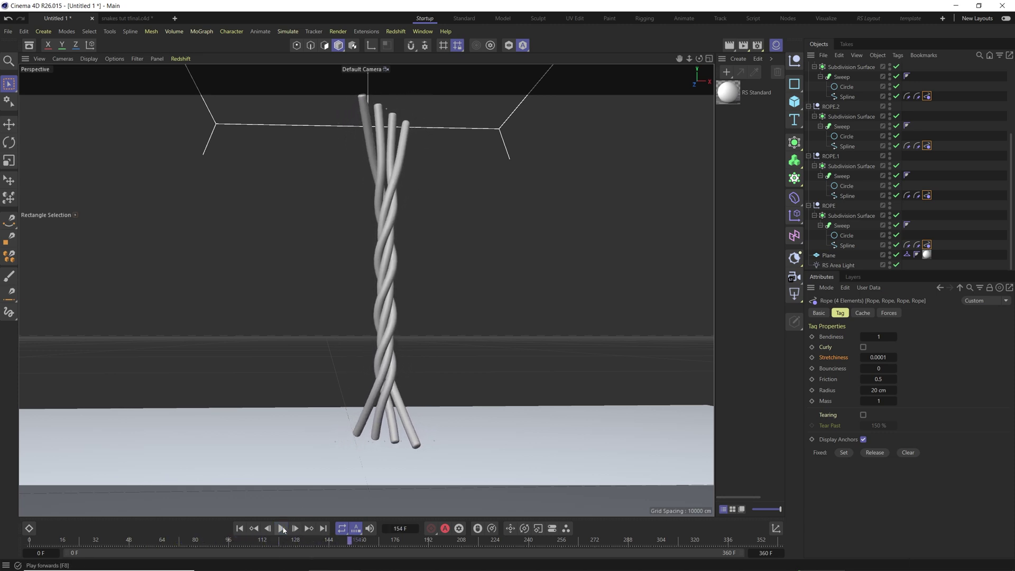
Step: Set the Radius of the four Rope tags to 21 cm and replay the simulation, checking the twisted section up close
scroll(395, 274, "up", 4)
scroll(396, 274, "up", 3)
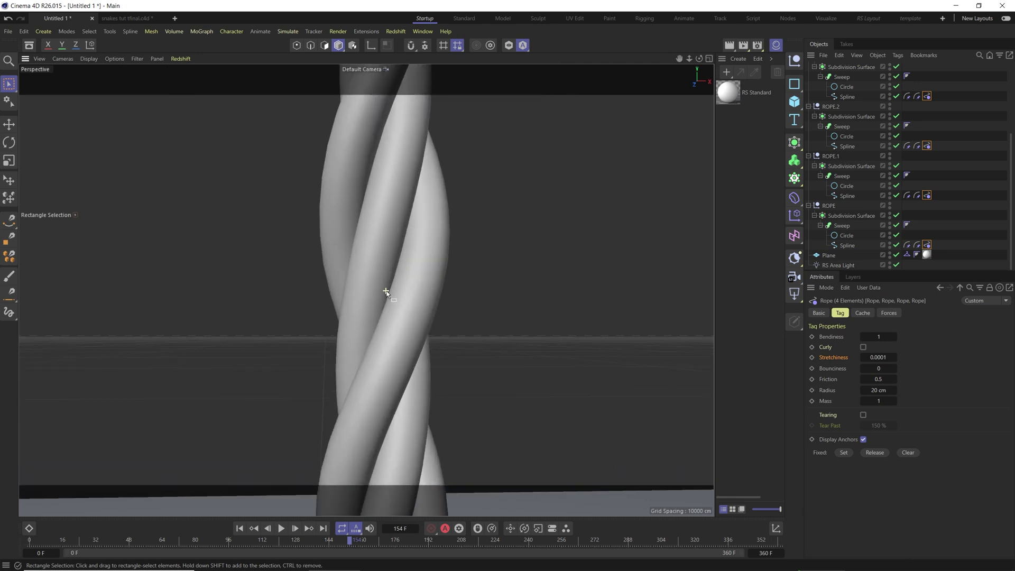
scroll(432, 330, "up", 1)
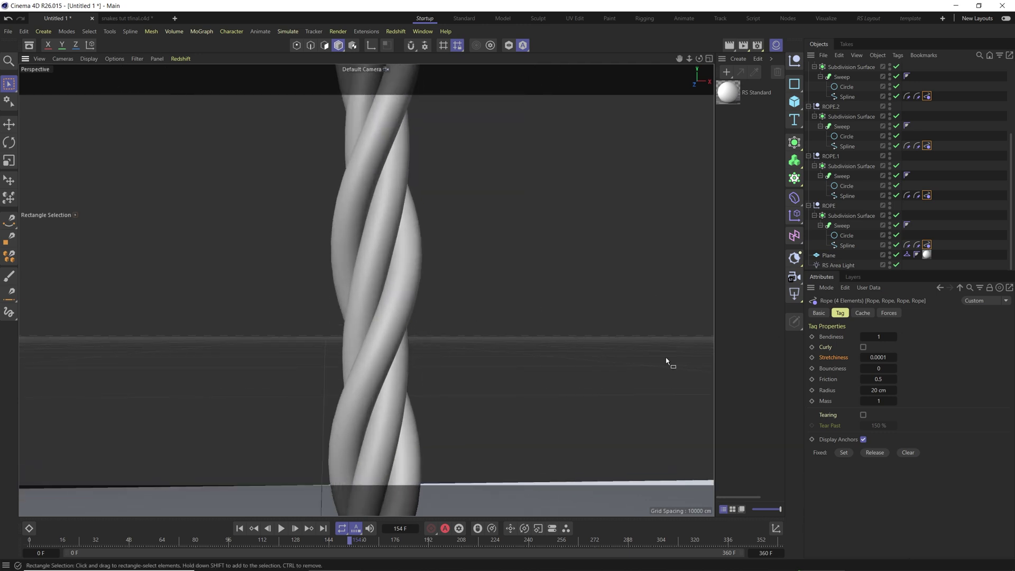
double_click(879, 390)
type("4")
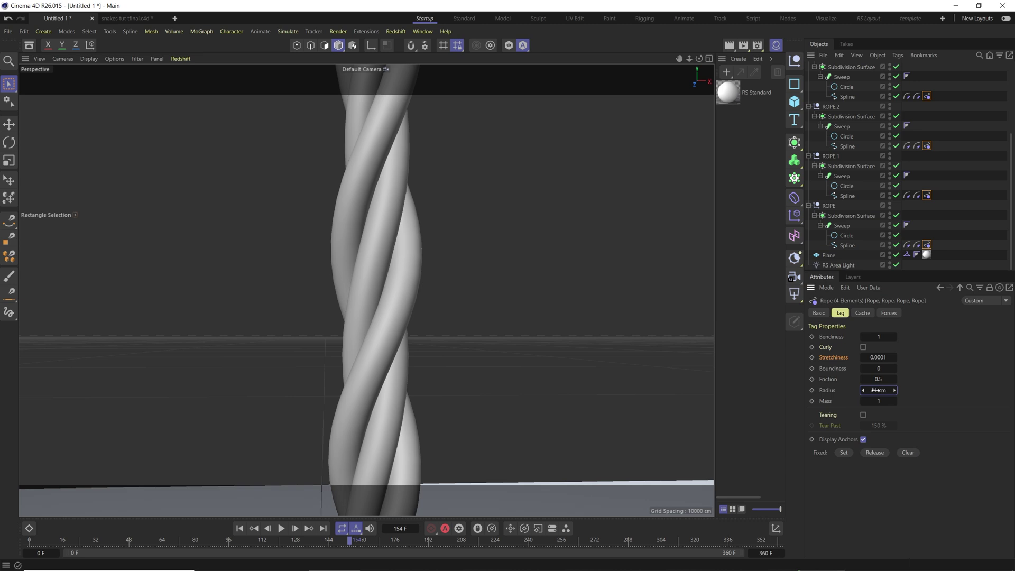
left_click(240, 528)
left_click(281, 529)
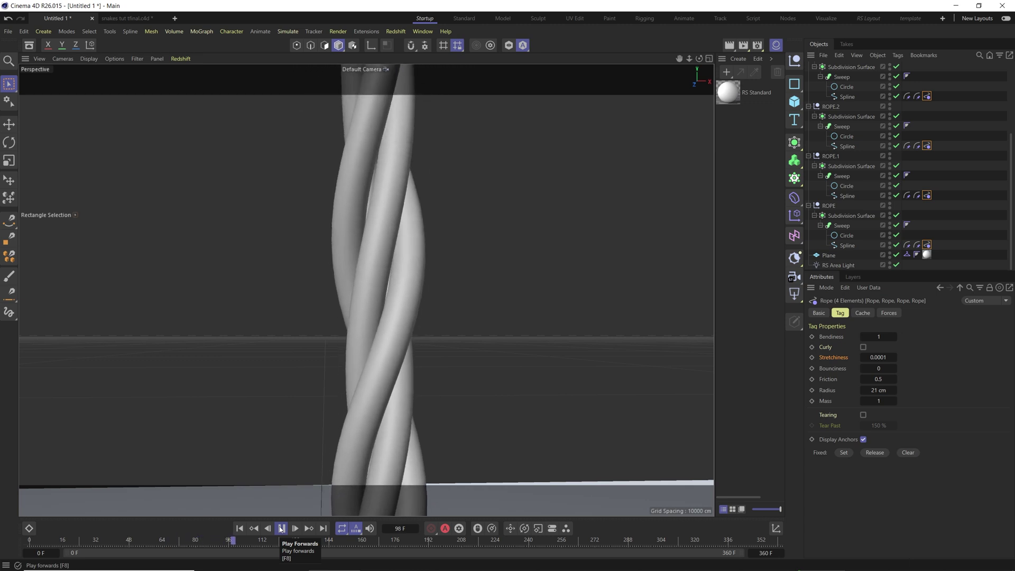
left_click(281, 529)
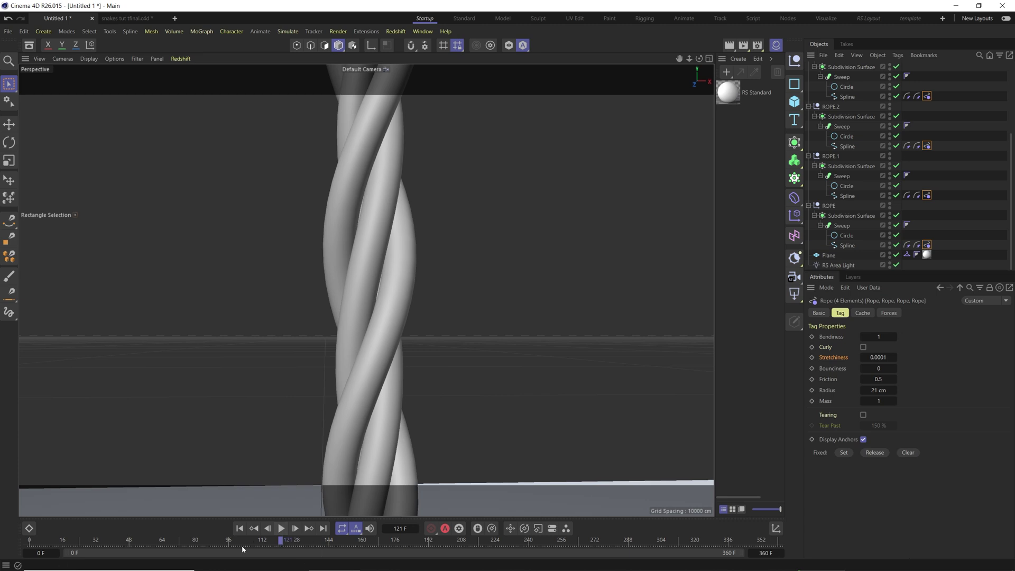
Step: Rewind the ropes and set simulation Substeps to 40 and Iterations, Smoothing Iterations, Post Collision Passes and Polish Iterations to 2
left_click(240, 528)
scroll(364, 473, "down", 10)
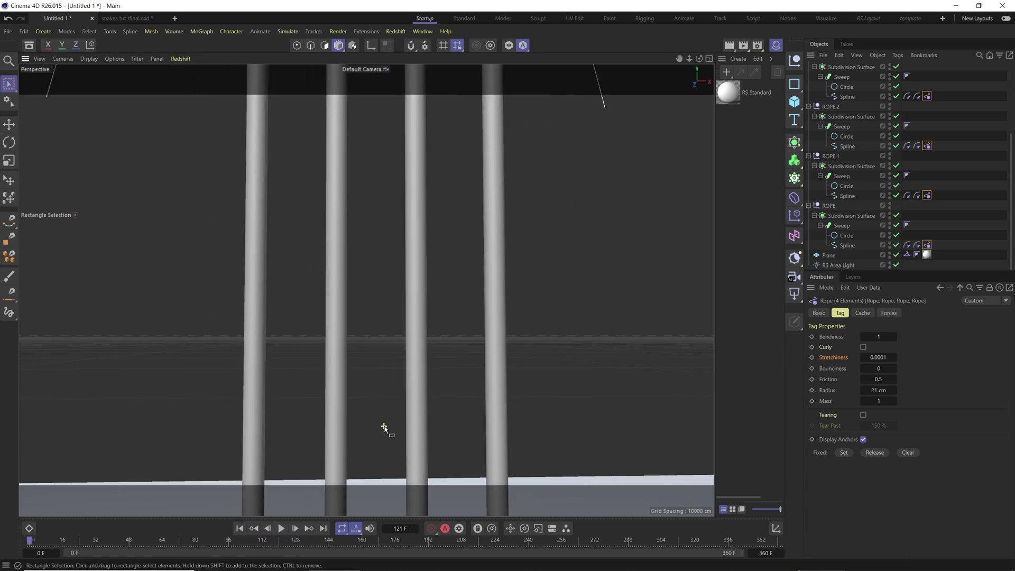
scroll(377, 341, "down", 4)
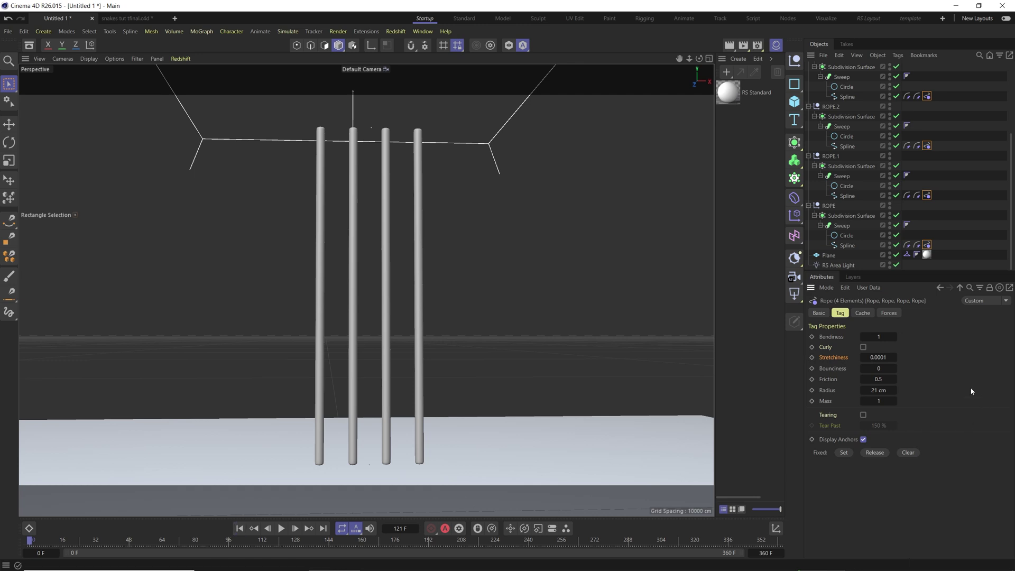
key("ctrl+d")
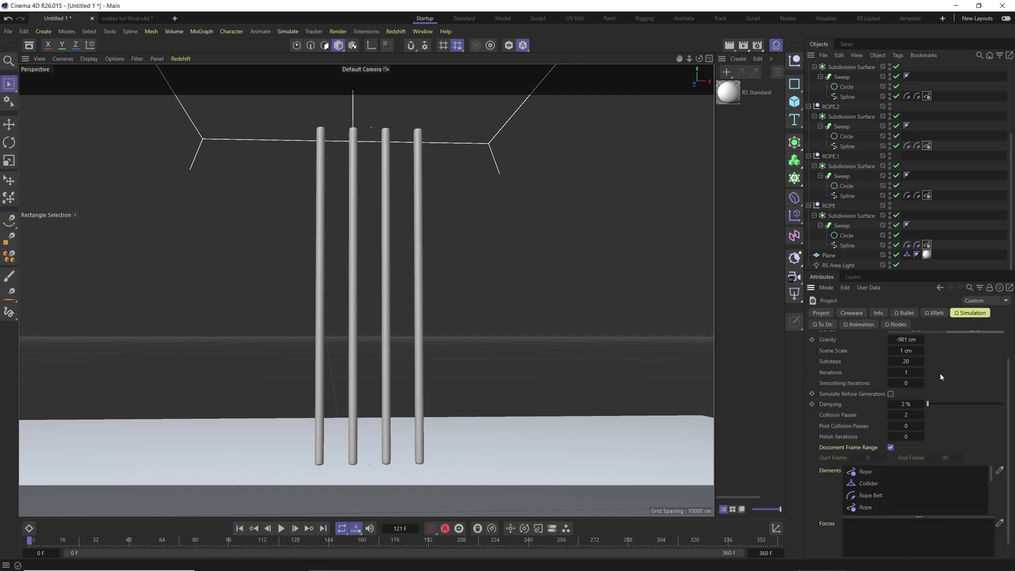
left_click(907, 361)
left_click(921, 372)
left_click(922, 383)
left_click(922, 383)
double_click(922, 426)
double_click(923, 437)
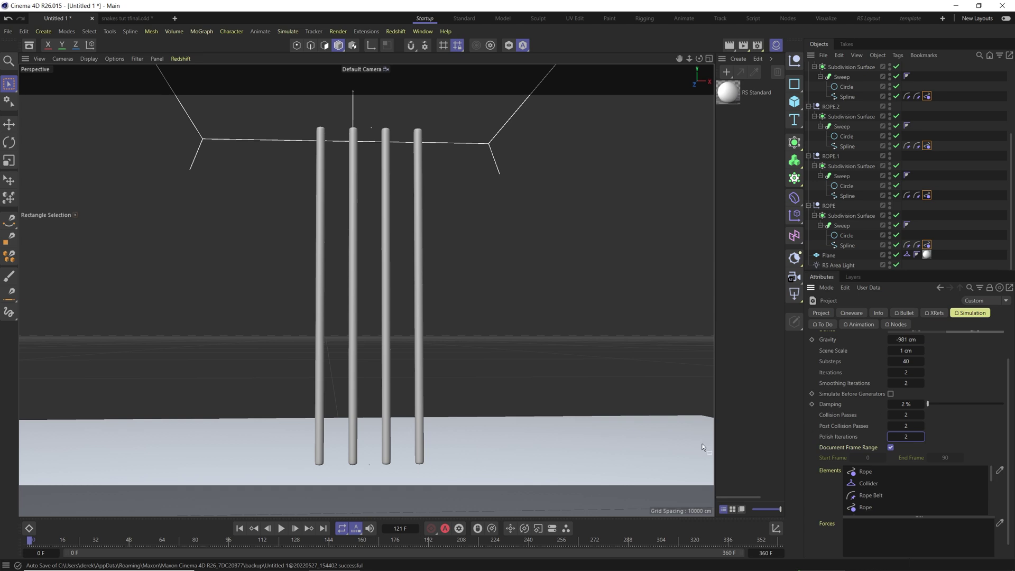
Step: Play the rope twist from the first frame past frame 255, rewind, and replay it to frame 105
left_click(282, 529)
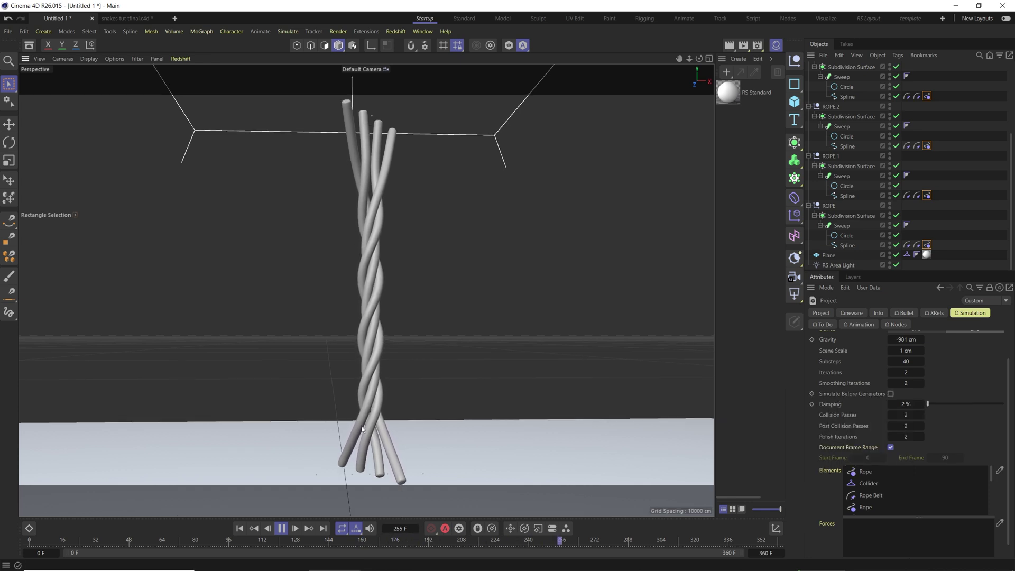
left_click(281, 529)
key("shift+f")
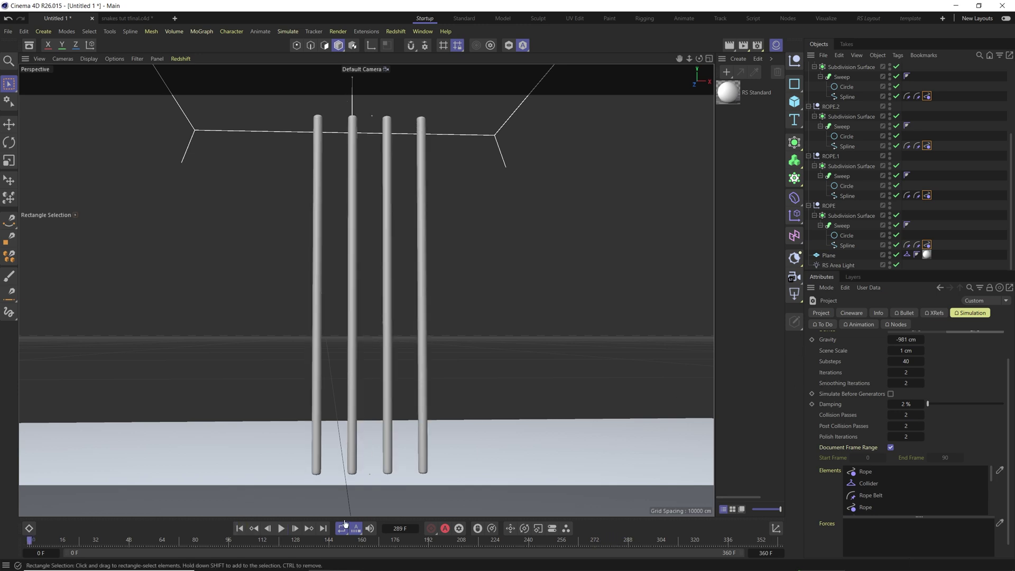
left_click(281, 529)
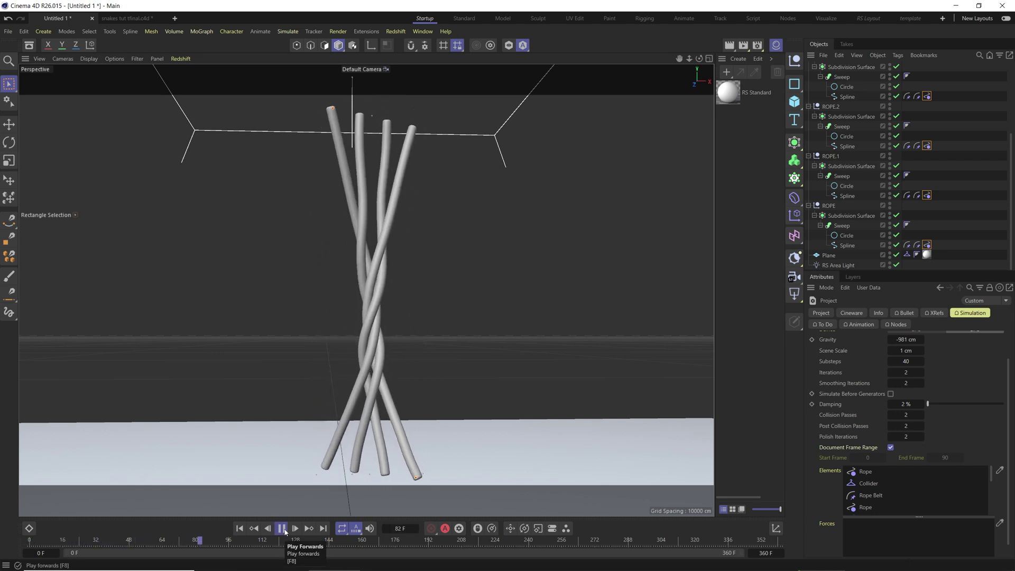
left_click(282, 528)
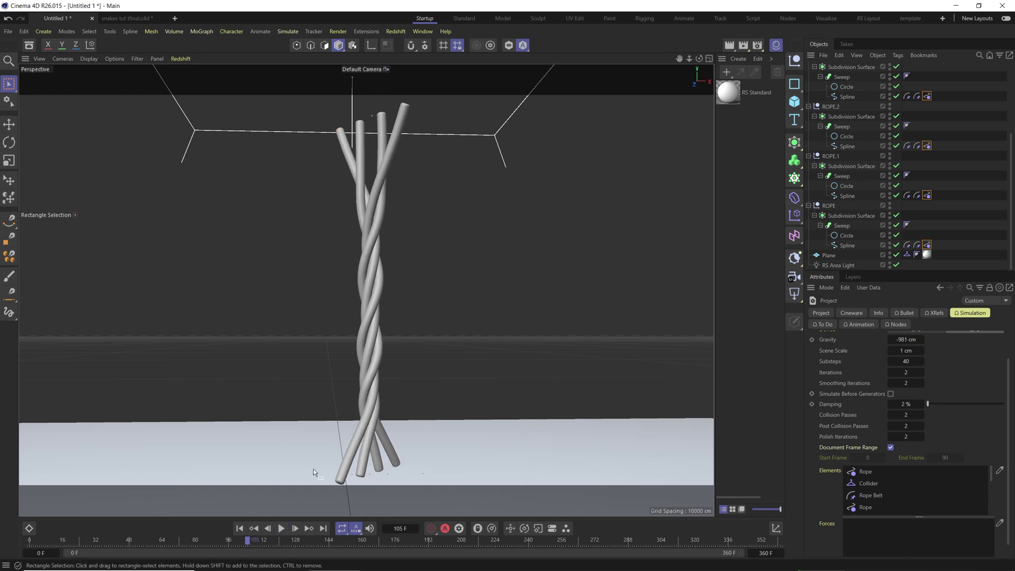
Step: Keyframe the simulation Damping from 2% at frame 96 to 12% at frame 100 and replay the twist from the start
left_click(231, 541)
left_click_drag(230, 543, 27, 542)
left_click(228, 543)
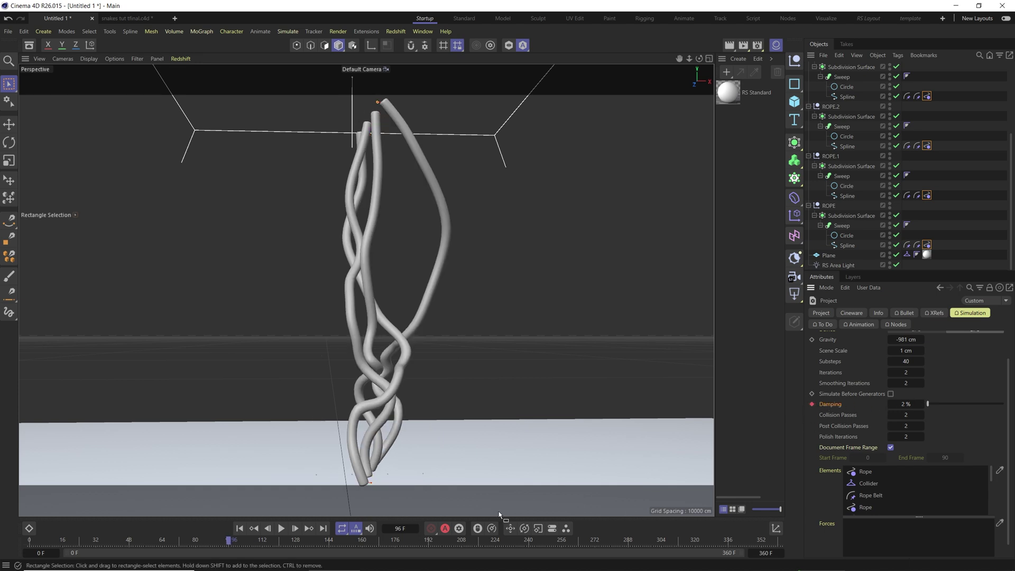
left_click_drag(245, 543, 296, 546)
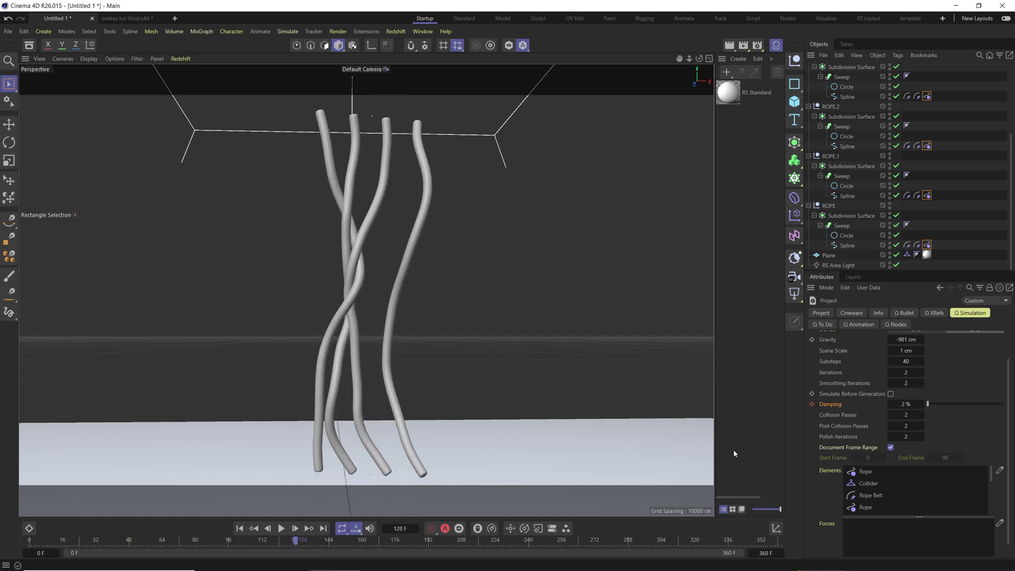
left_click_drag(975, 404, 949, 405)
left_click_drag(940, 404, 928, 404)
left_click_drag(262, 543, 240, 544)
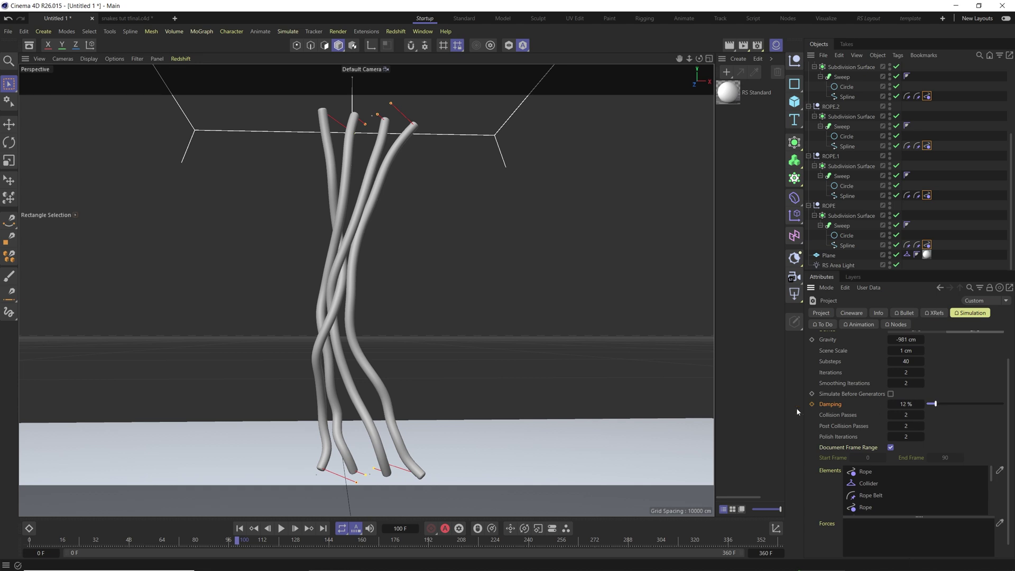
left_click(240, 528)
left_click(280, 528)
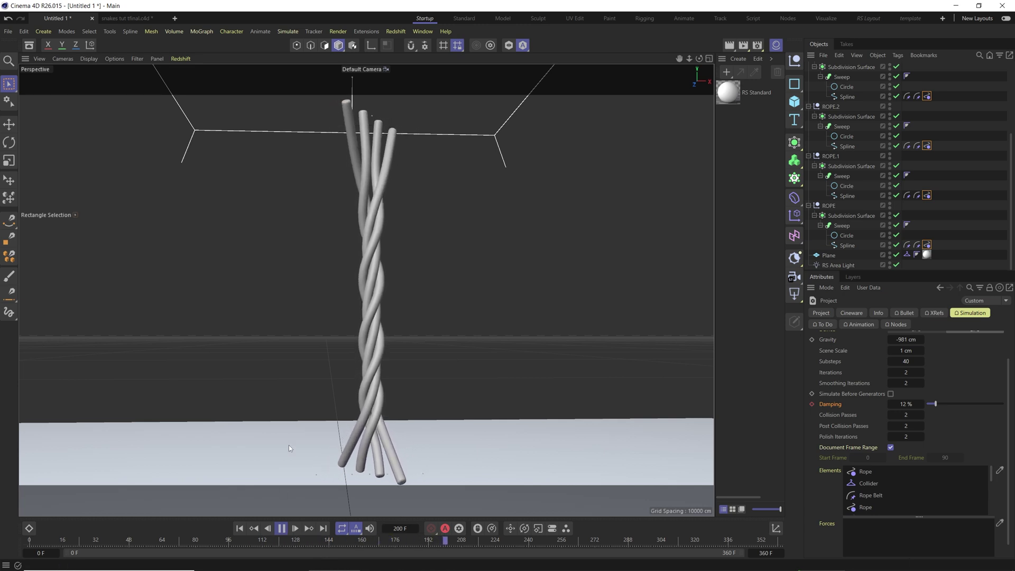
left_click(281, 529)
Step: Raise the second Damping keyframe to 75%, replay the twist from the first frame and rewind
left_click_drag(232, 540, 246, 541)
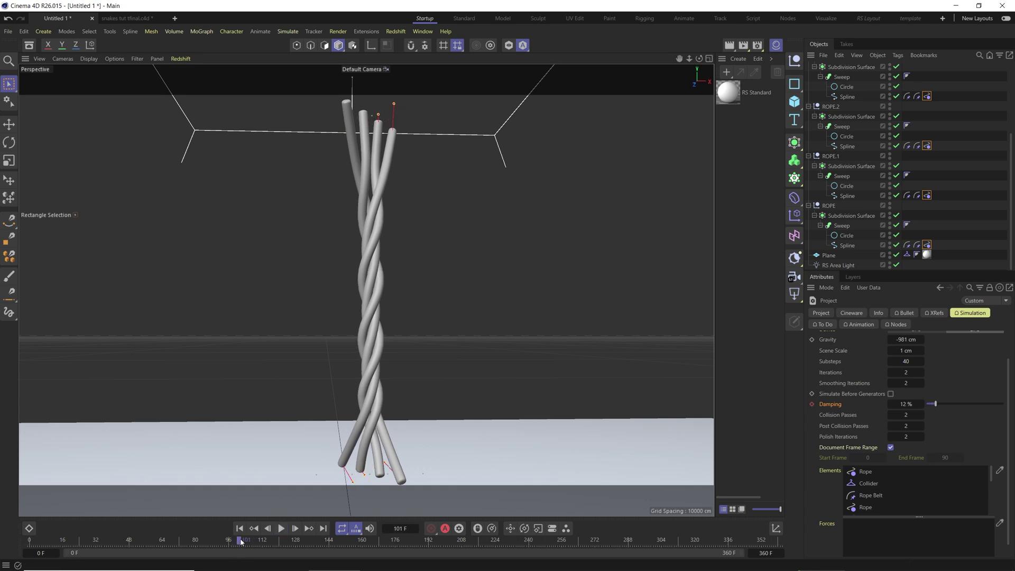
left_click_drag(244, 542, 242, 544)
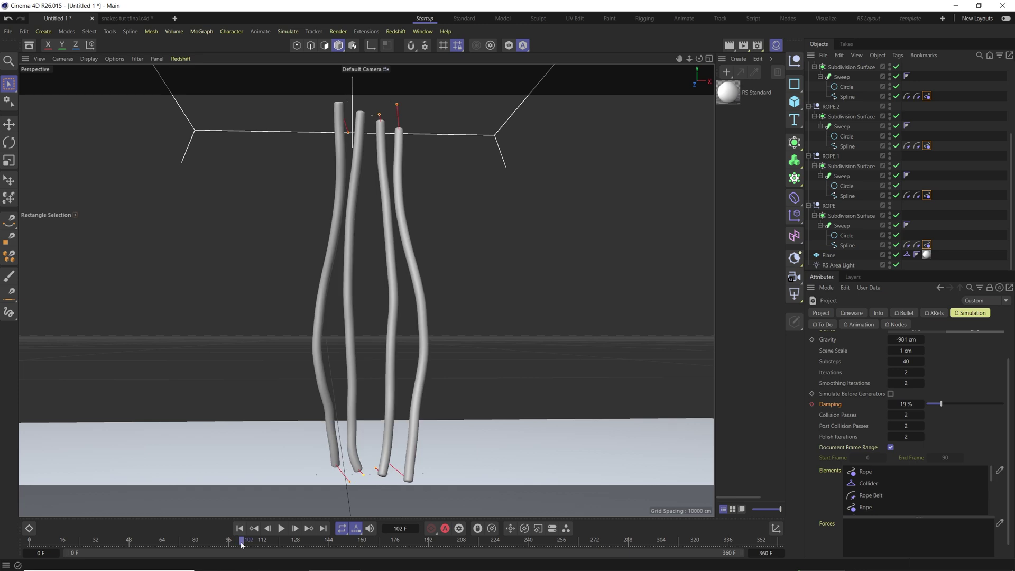
left_click_drag(941, 404, 971, 405)
left_click_drag(897, 402, 867, 403)
left_click(240, 528)
left_click(281, 529)
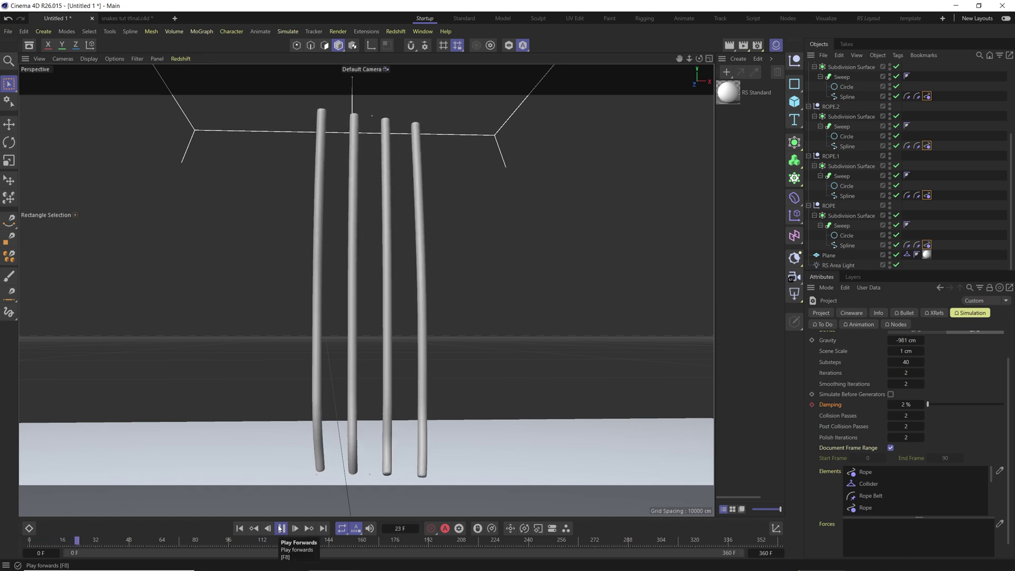
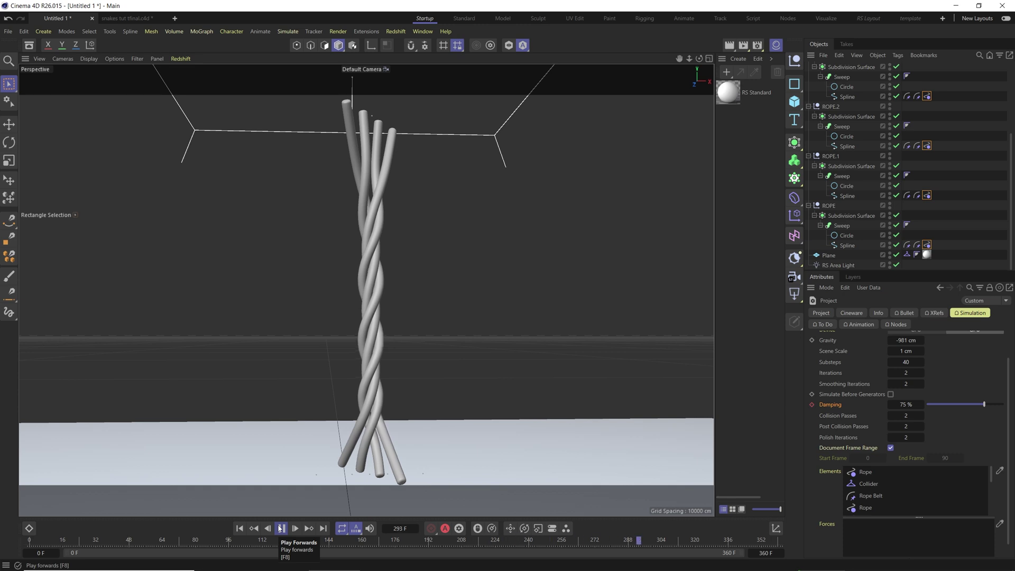
left_click(280, 529)
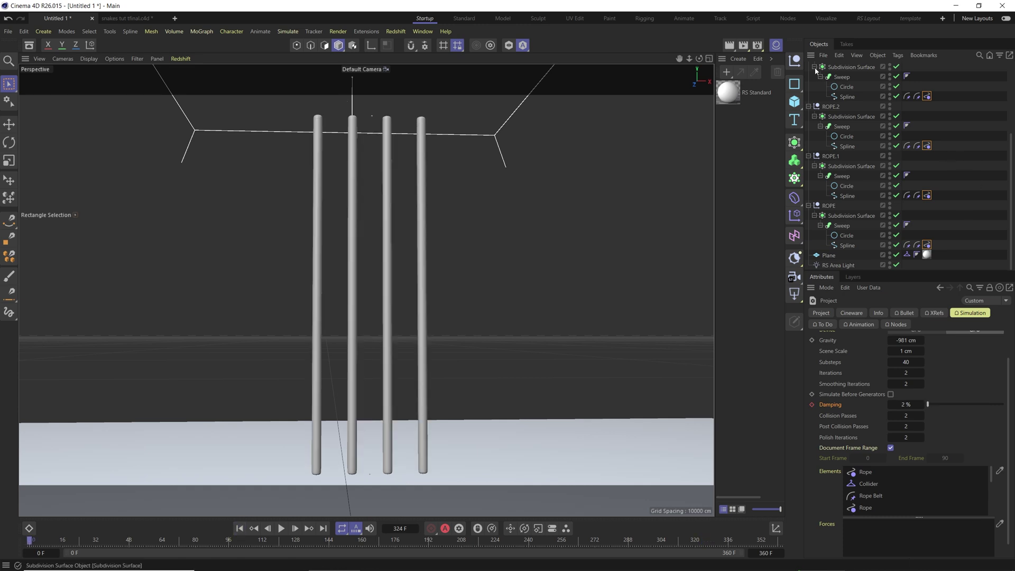
Step: Collapse the four ROPE groups and make three copies of the RS Standard material
left_click(808, 107)
left_click(808, 96)
left_click(808, 156)
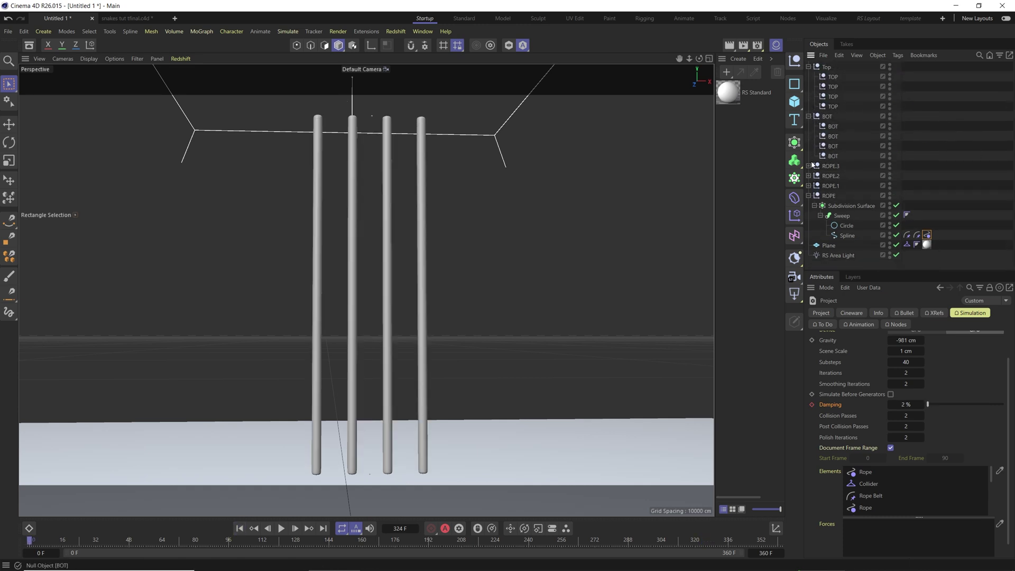
left_click(808, 196)
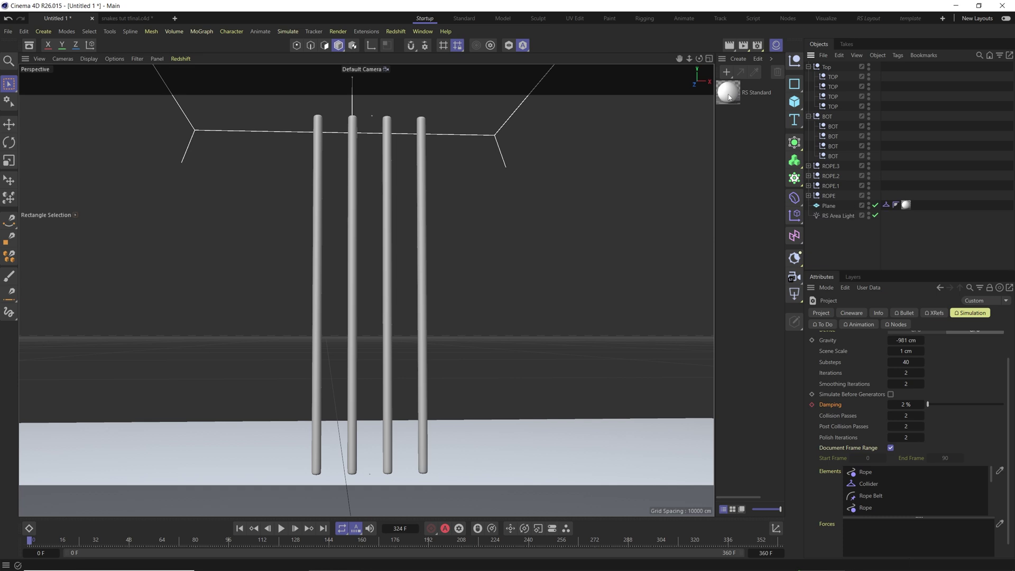
left_click_drag(729, 97, 730, 163, "ctrl")
left_click_drag(729, 117, 731, 170, "ctrl")
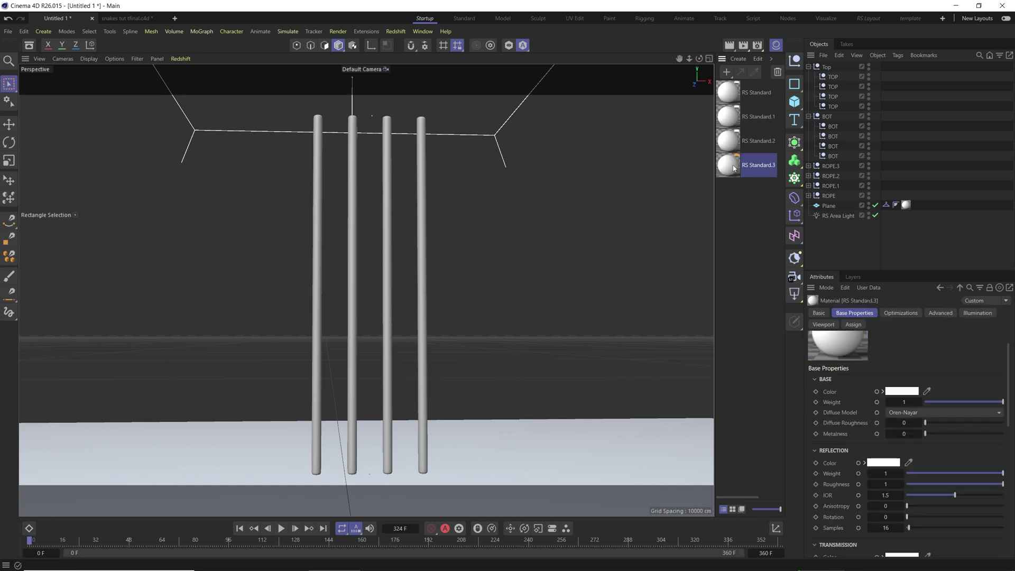
Step: Set the base color of the RS Standard.3 material to red
double_click(733, 169)
left_click(697, 209)
left_click(666, 263)
left_click(795, 221)
left_click(1003, 157)
Step: Set the base color of the RS Standard.2 material to bright cyan
double_click(754, 141)
left_click(696, 179)
left_click_drag(790, 234, 718, 235)
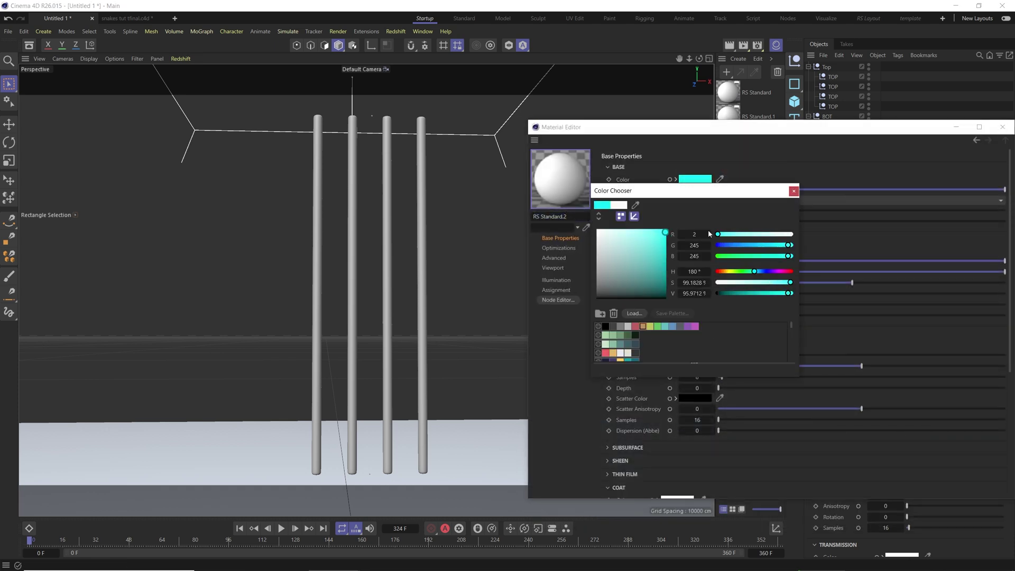
left_click(794, 191)
left_click(1002, 127)
Step: Set the base color of the RS Standard.1 material to saturated blue
left_click(733, 117)
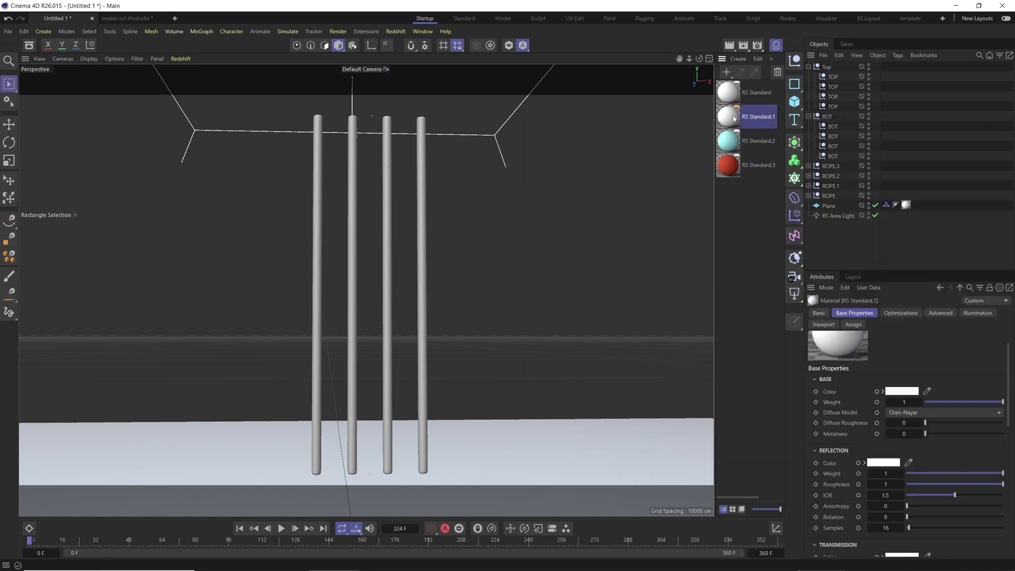
double_click(733, 116)
left_click(697, 160)
left_click(752, 252)
left_click_drag(640, 212, 664, 212)
left_click(768, 253)
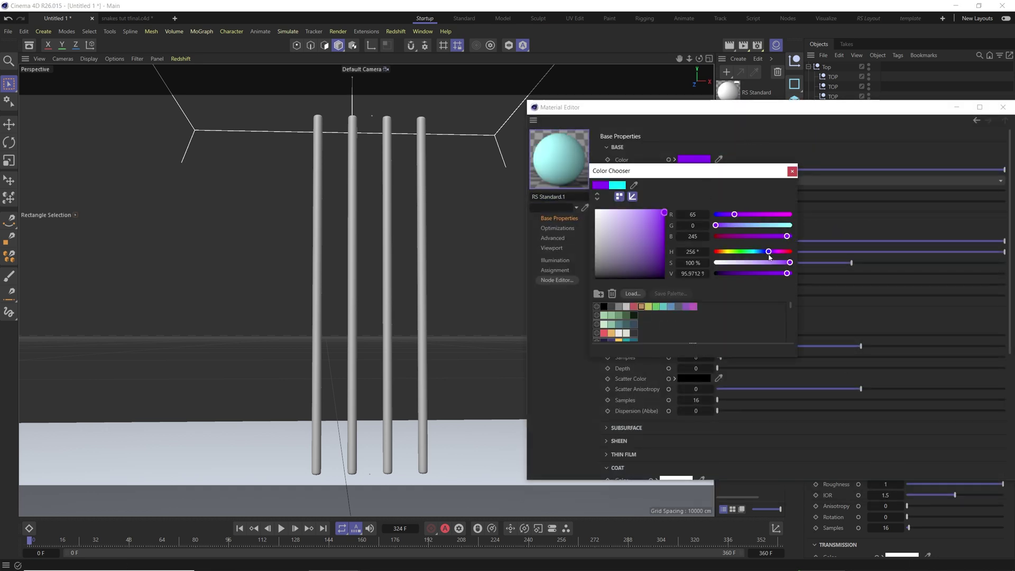
left_click(756, 252)
left_click_drag(765, 226, 715, 225)
left_click(792, 171)
left_click(1002, 107)
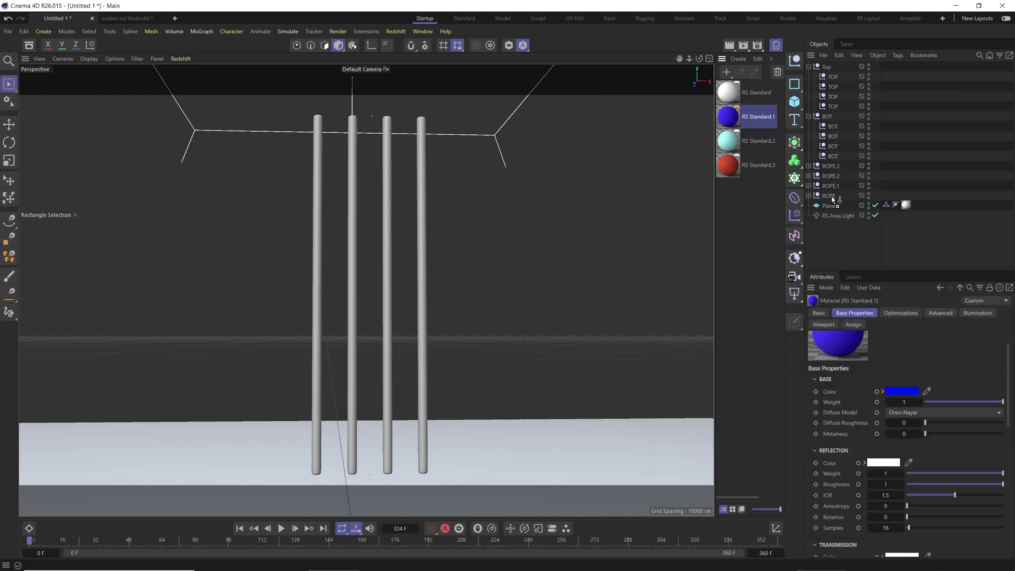
Step: Assign red to ROPE, cyan to ROPE.1, blue to ROPE.2 and white to ROPE.3, and play the twist to about frame 133
left_click_drag(834, 196, 836, 186)
left_click_drag(728, 116, 838, 167)
left_click(281, 529)
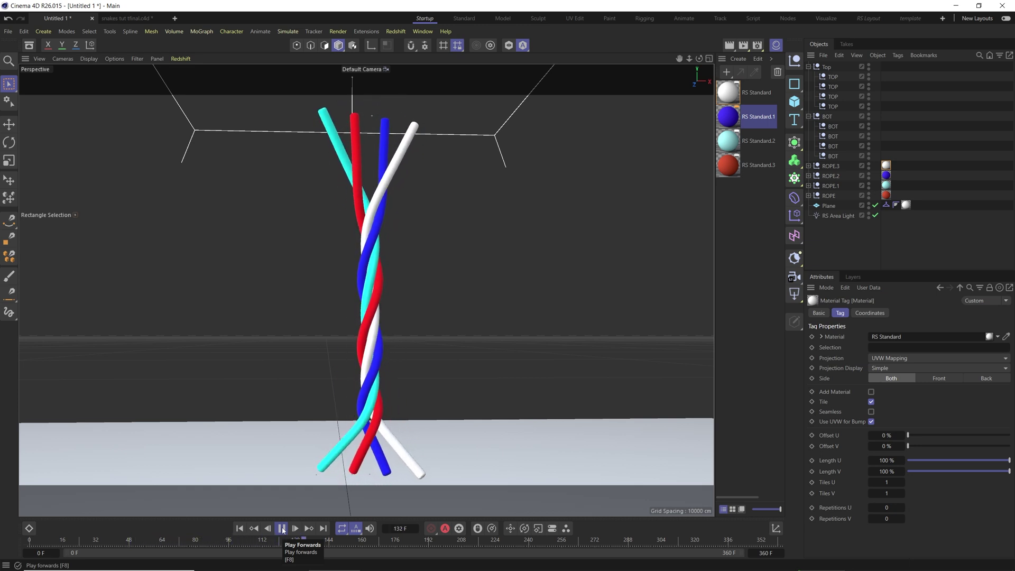
left_click(282, 530)
Step: Examine the twisted colored ropes up close with a Redshift RenderView preview, and close the preview
scroll(370, 354, "up", 4)
left_click_drag(384, 305, 372, 337, "alt")
scroll(371, 339, "up", 2)
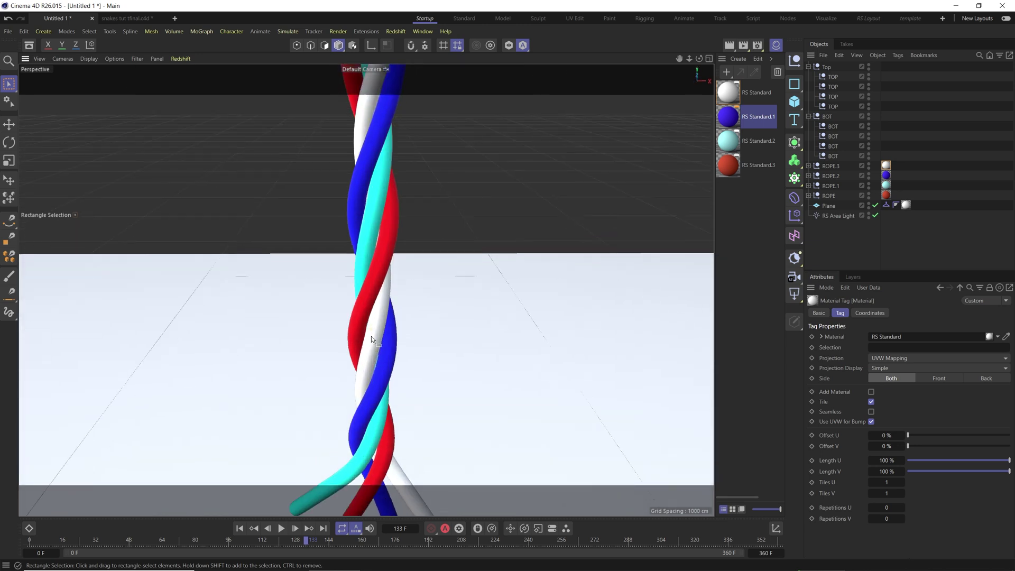
scroll(372, 336, "up", 4)
left_click(395, 32)
left_click(407, 111)
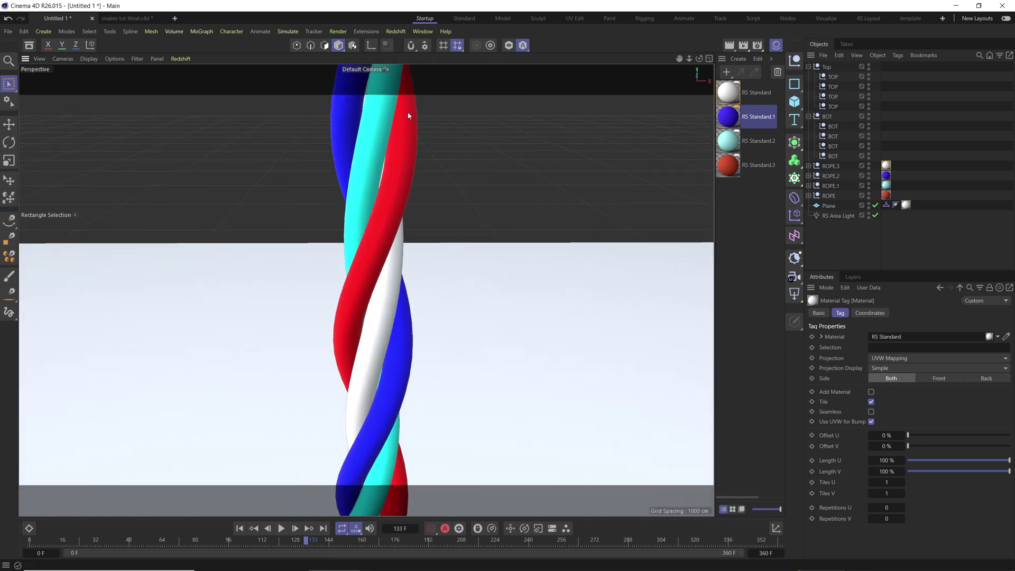
left_click(430, 140)
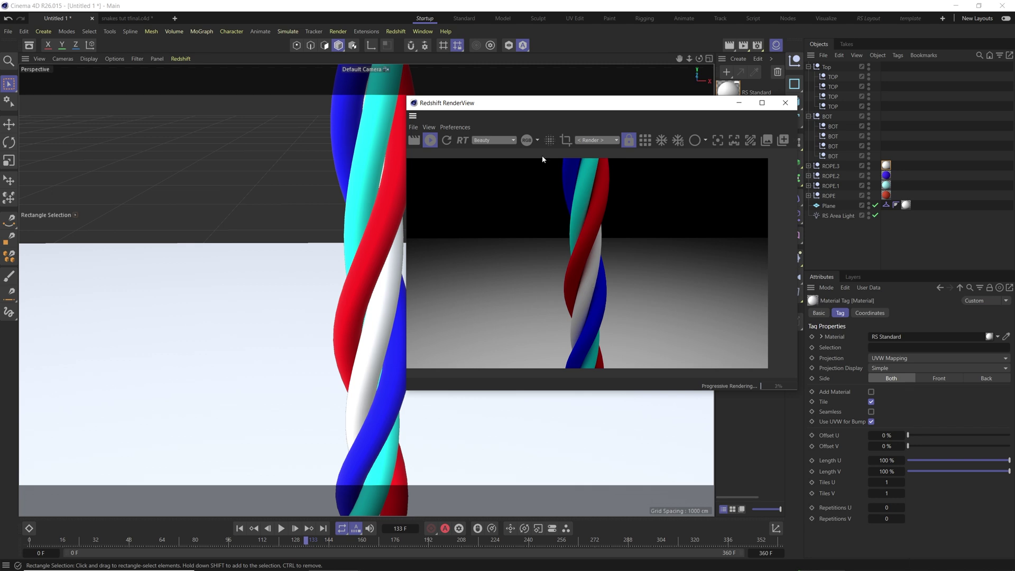
left_click_drag(585, 103, 384, 106)
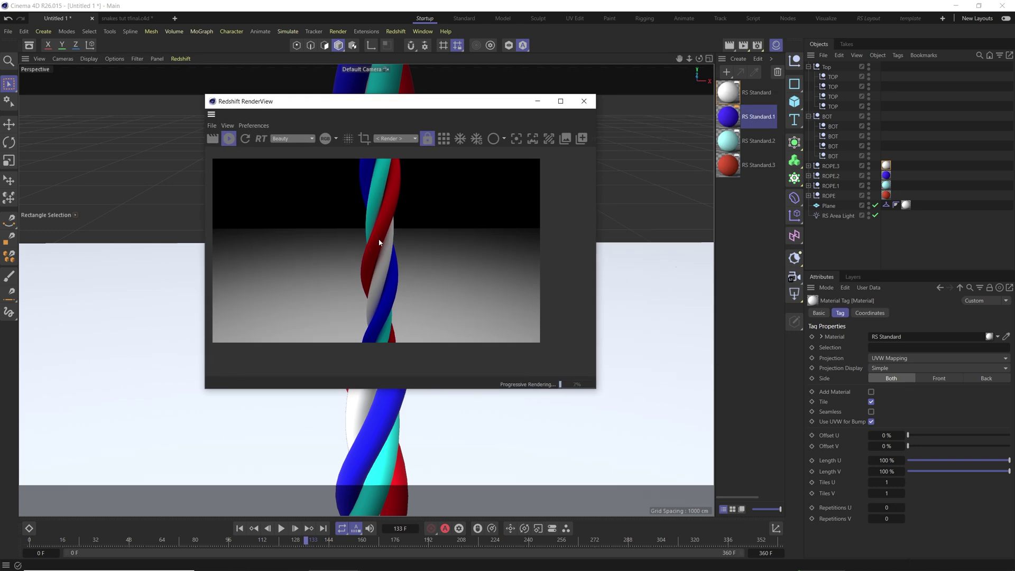
scroll(408, 282, "down", 2)
scroll(392, 267, "up", 1)
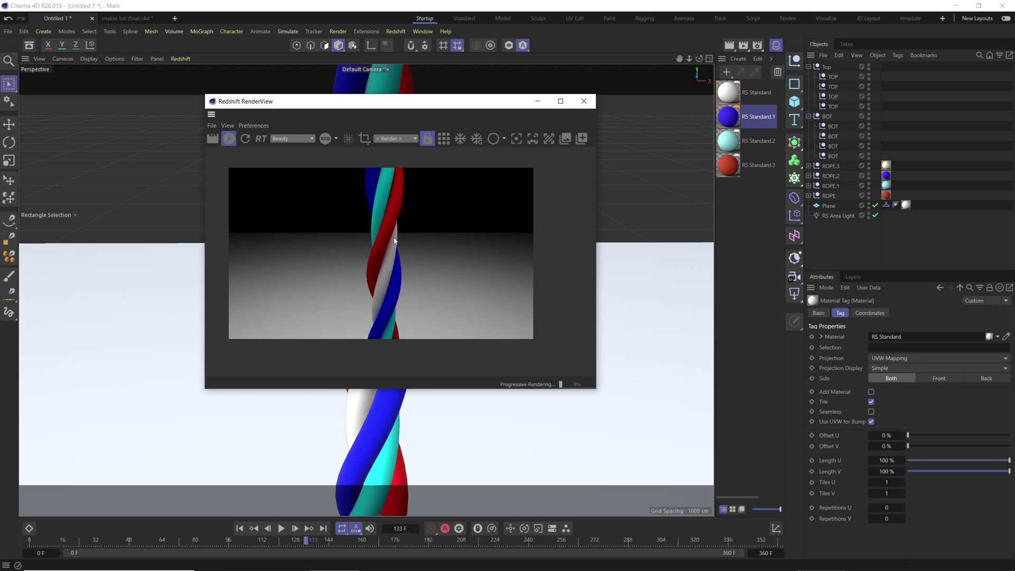
left_click(584, 101)
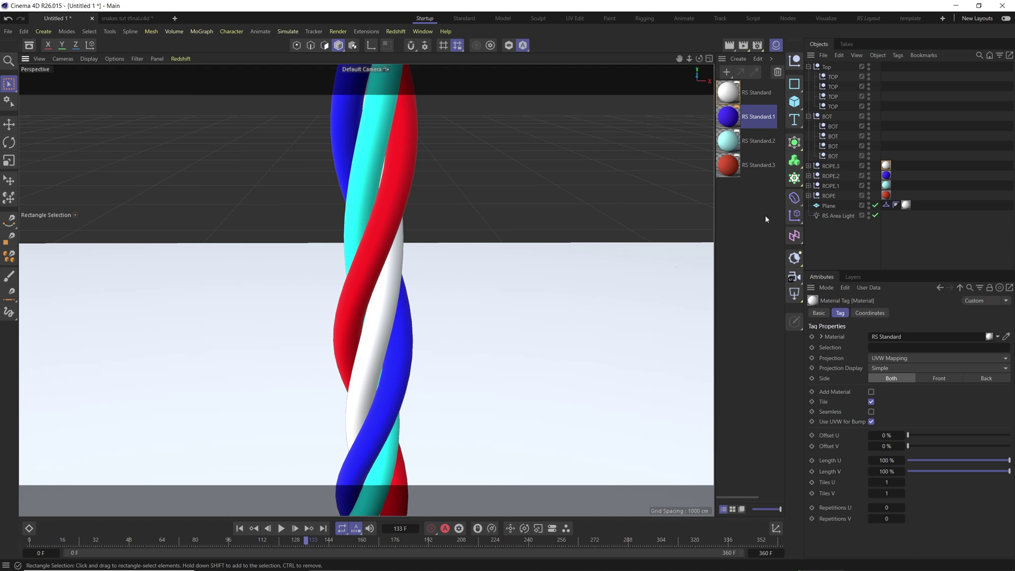
Step: Expand the ROPE group and review the settings of its spline, a Rope Belt tag and the plane's Collider tag
left_click(808, 196)
left_click(847, 235)
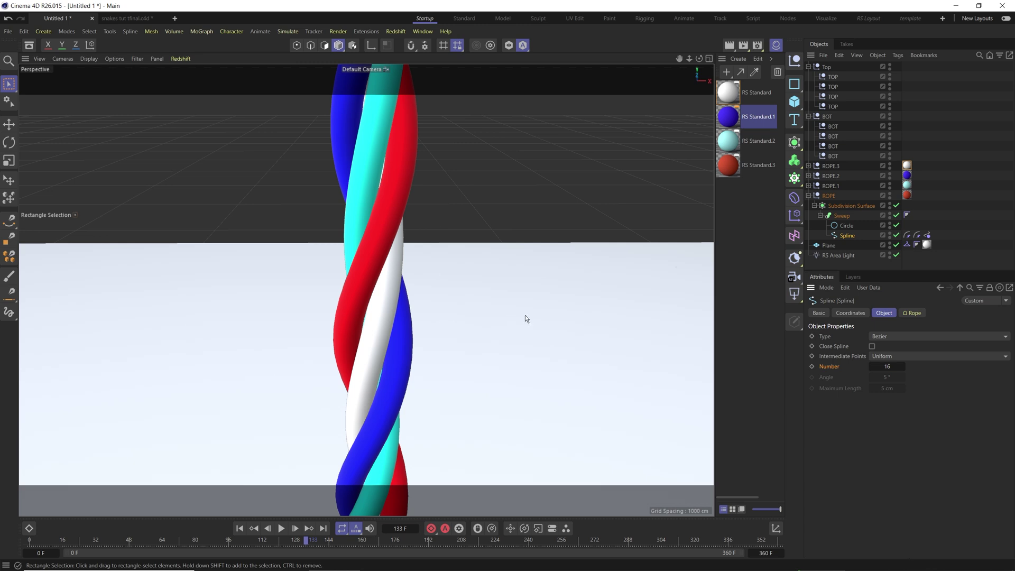
left_click(917, 236)
left_click(907, 245)
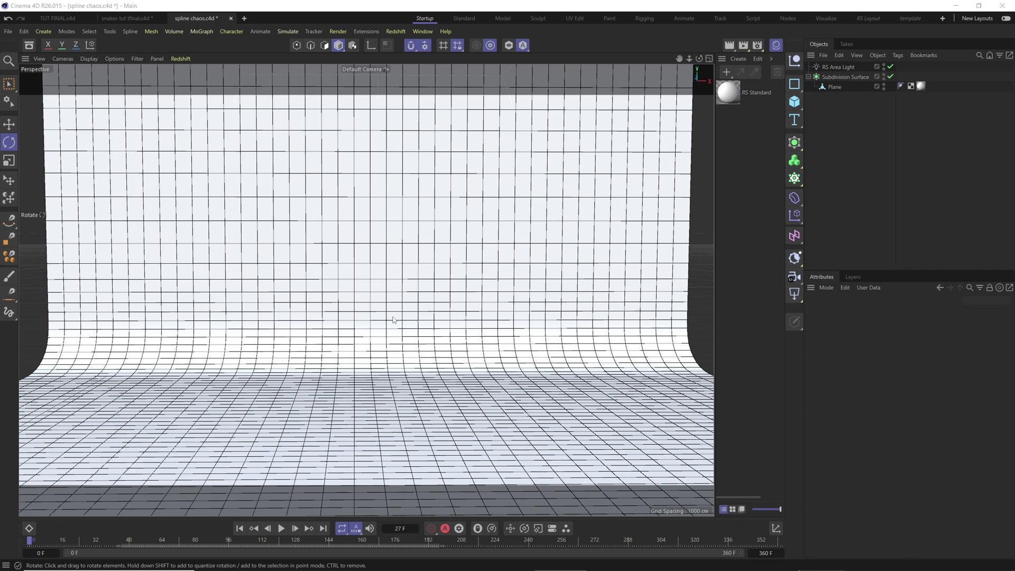
Step: Add a Matrix object to the spline chaos.c4d scene
left_click(795, 178)
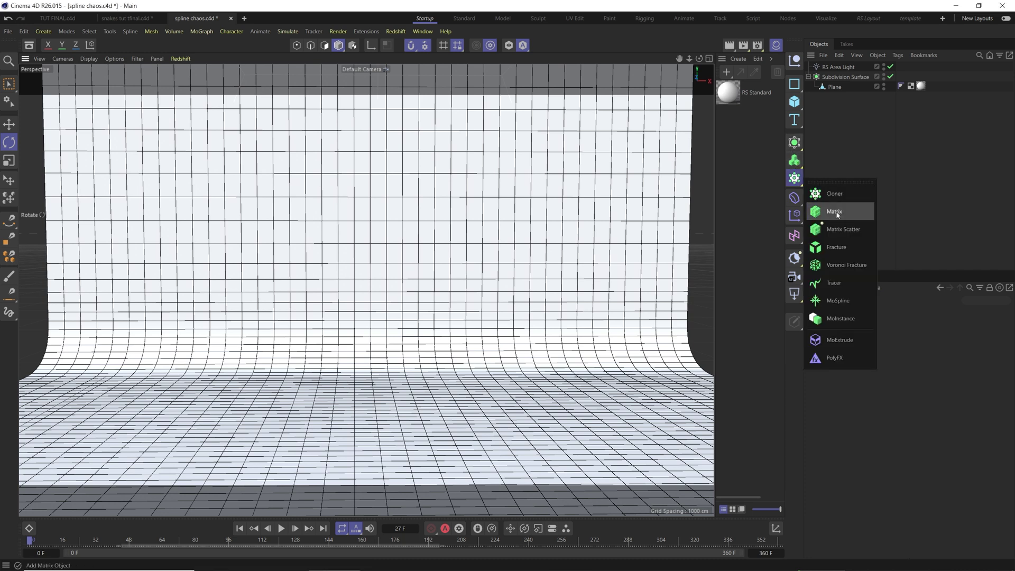
left_click(836, 212)
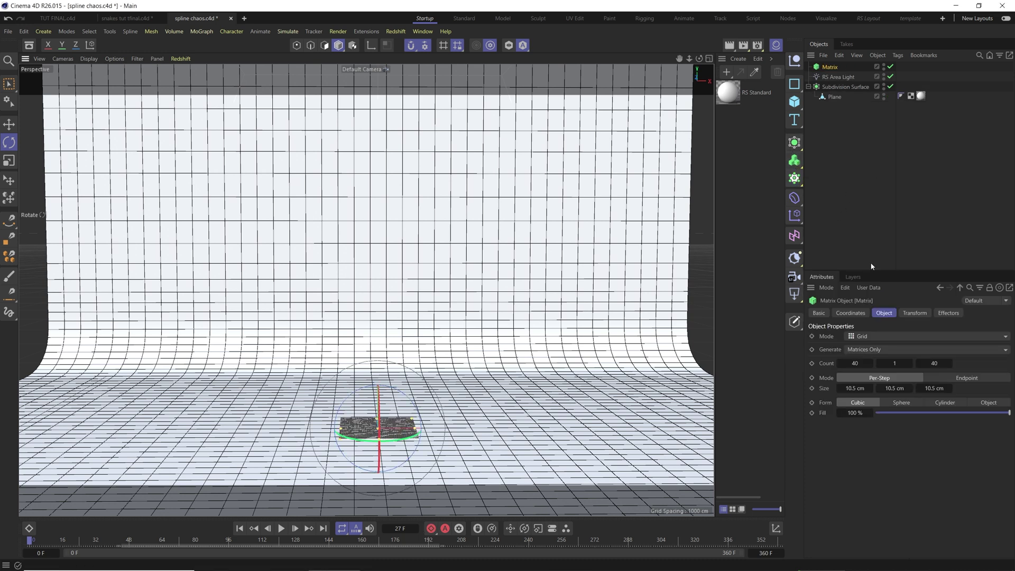
Step: Set the Matrix grid count to 9 × 1 × 9 and its spacing to 100 cm along X and Z
type("9")
double_click(933, 364)
type("9")
key("Return")
left_click(855, 389)
type("100")
double_click(934, 388)
type("10")
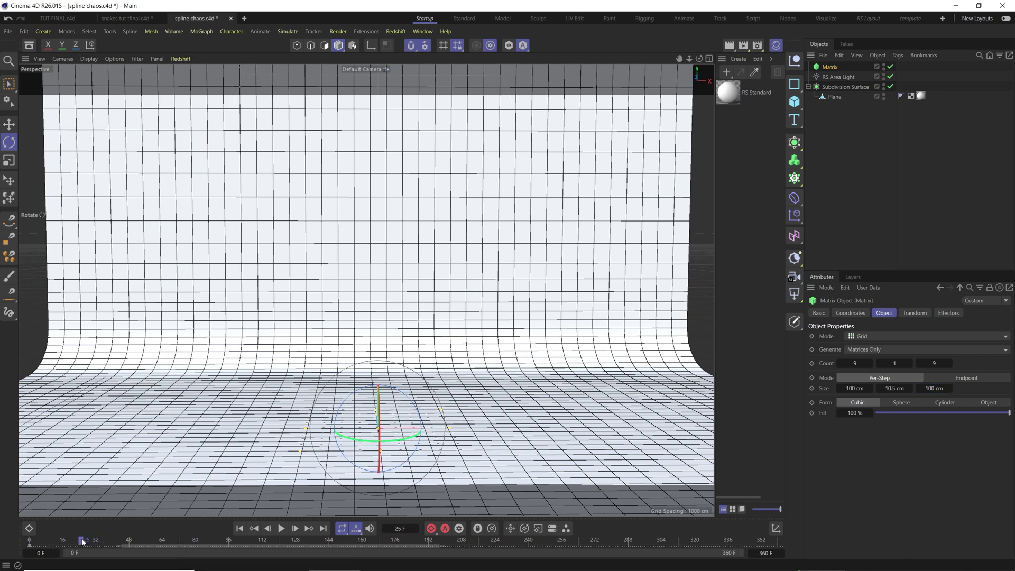
Step: Keyframe the Matrix rising about 1643 cm at frame 24 and make its animation curve linear
key("e")
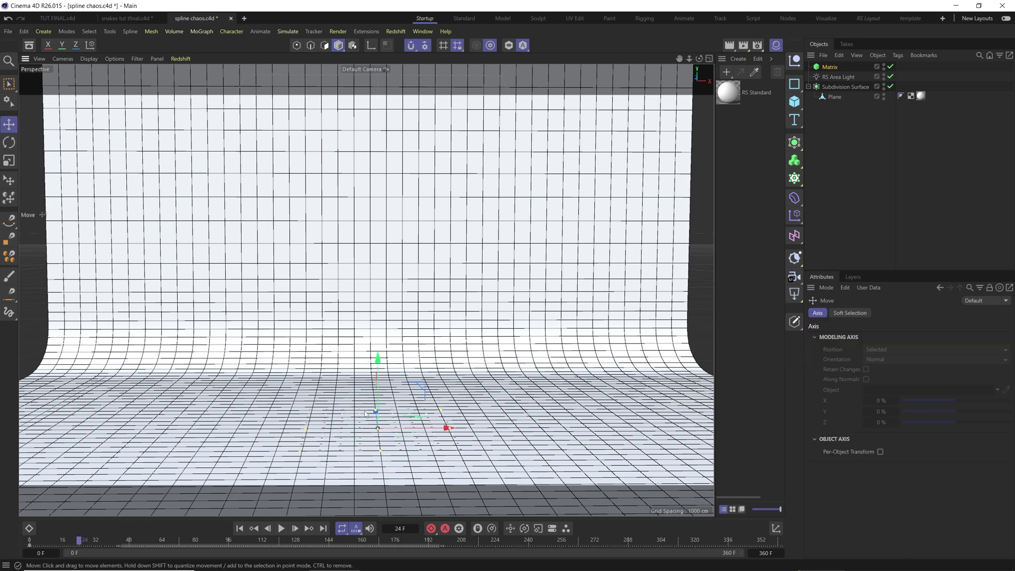
left_click_drag(396, 284, 397, 91)
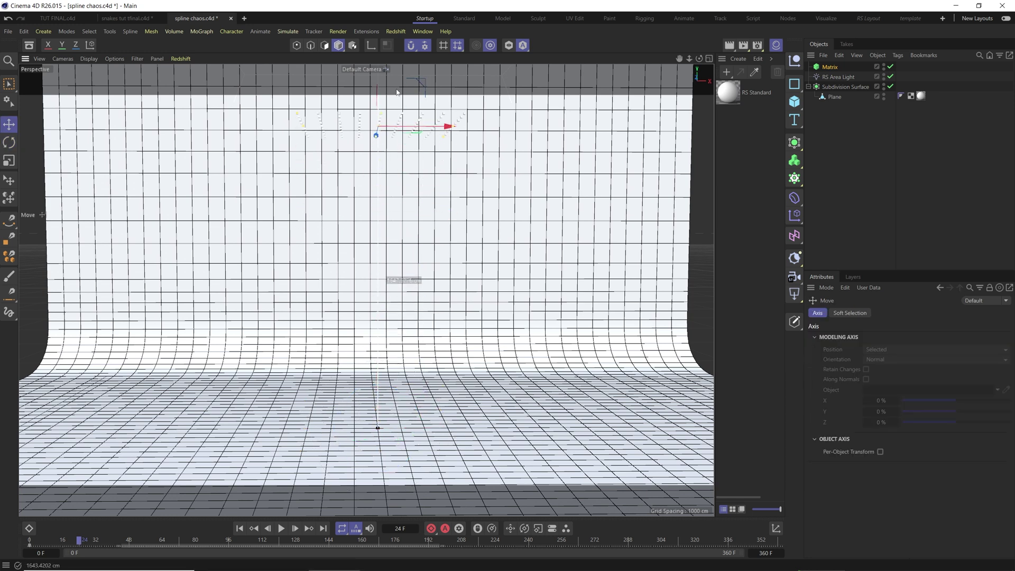
key("ctrl+z")
left_click(423, 32)
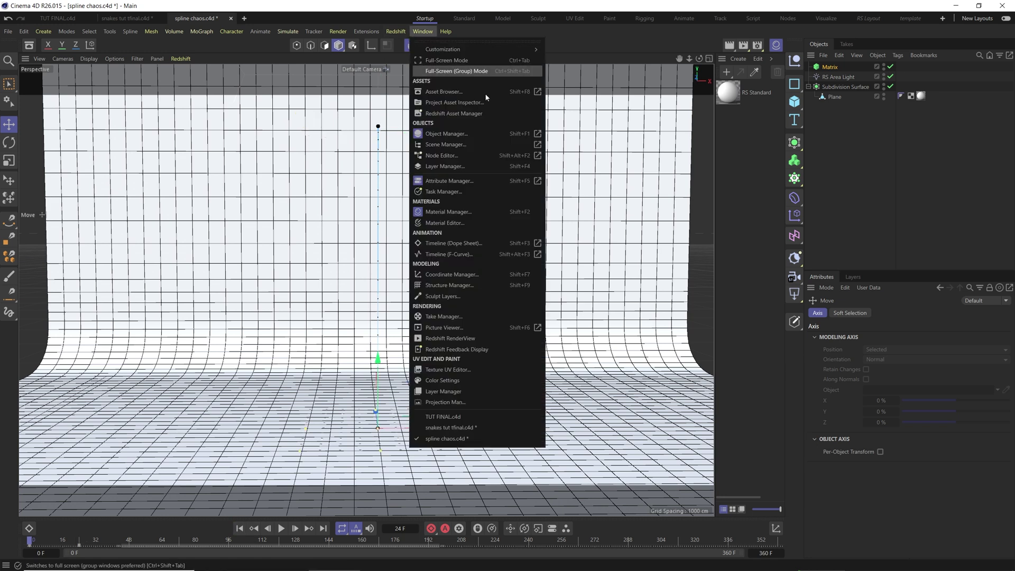
left_click(466, 255)
left_click(520, 252)
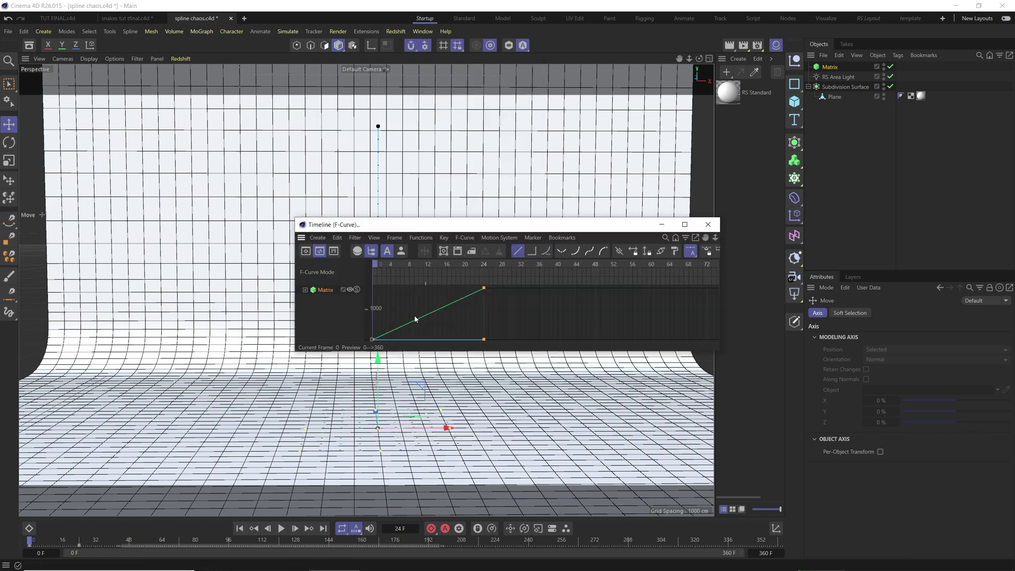
left_click(709, 226)
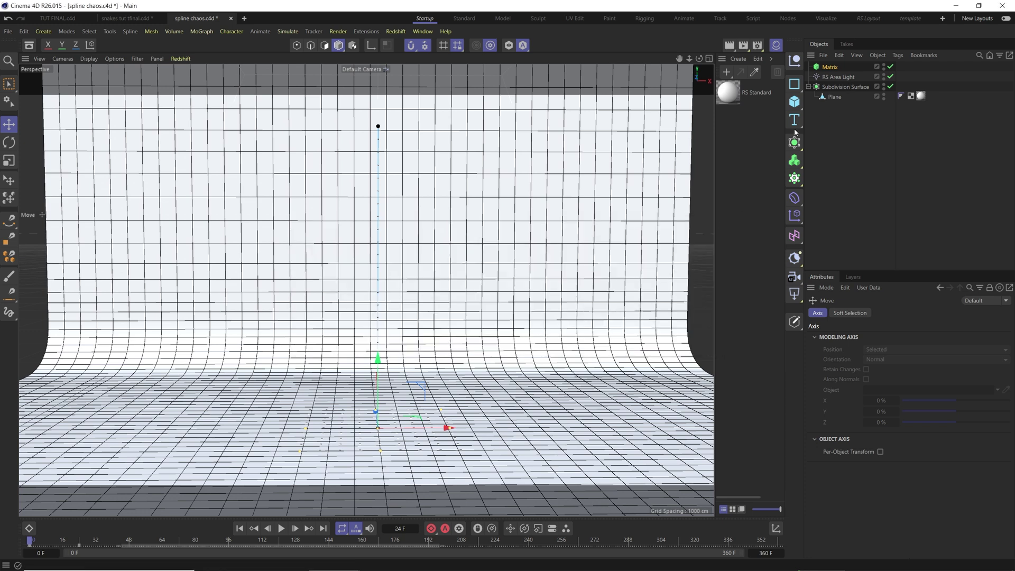
Step: Add a Tracer linked to the Matrix and play the animation to frame 30 to trace its paths
left_click(794, 178)
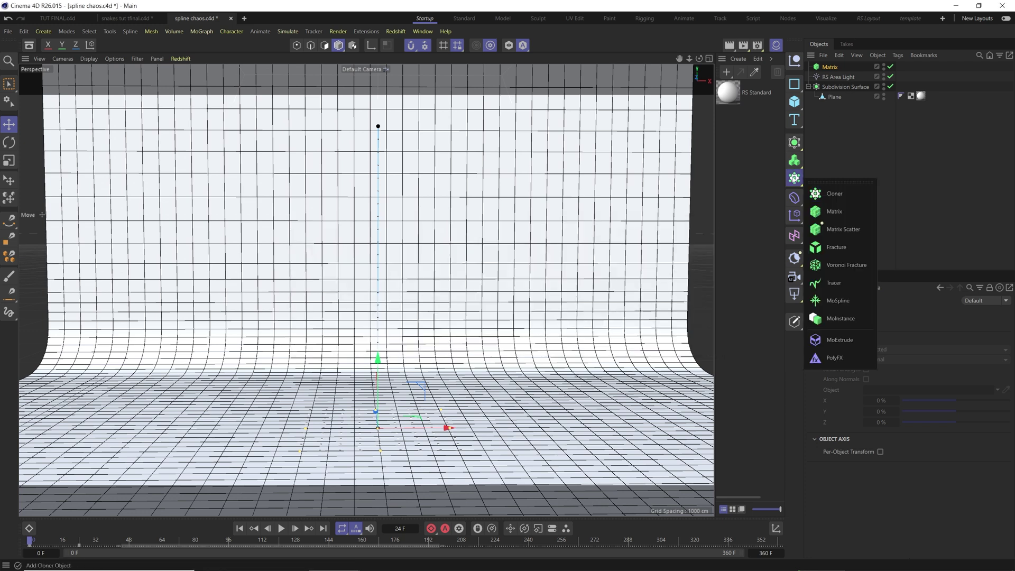
left_click(834, 283)
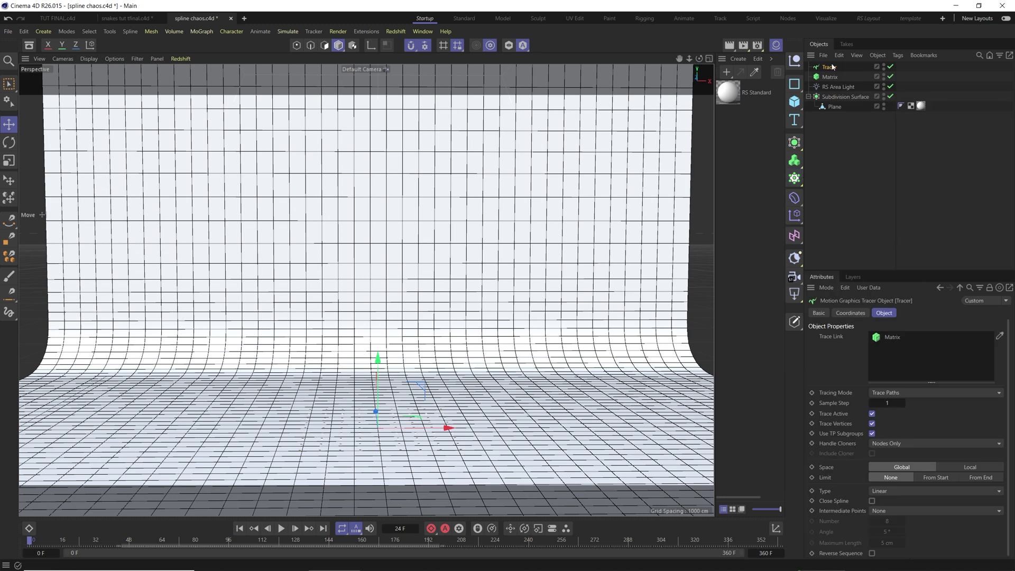
left_click(282, 528)
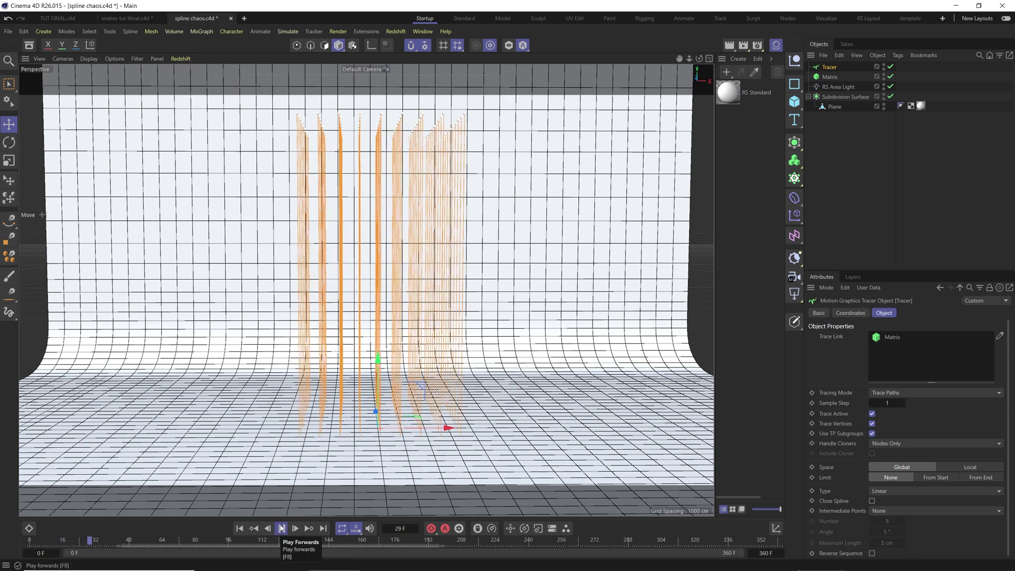
Step: Convert the Tracer into an editable spline and delete the Matrix
key("c")
left_click(828, 79)
key("Delete")
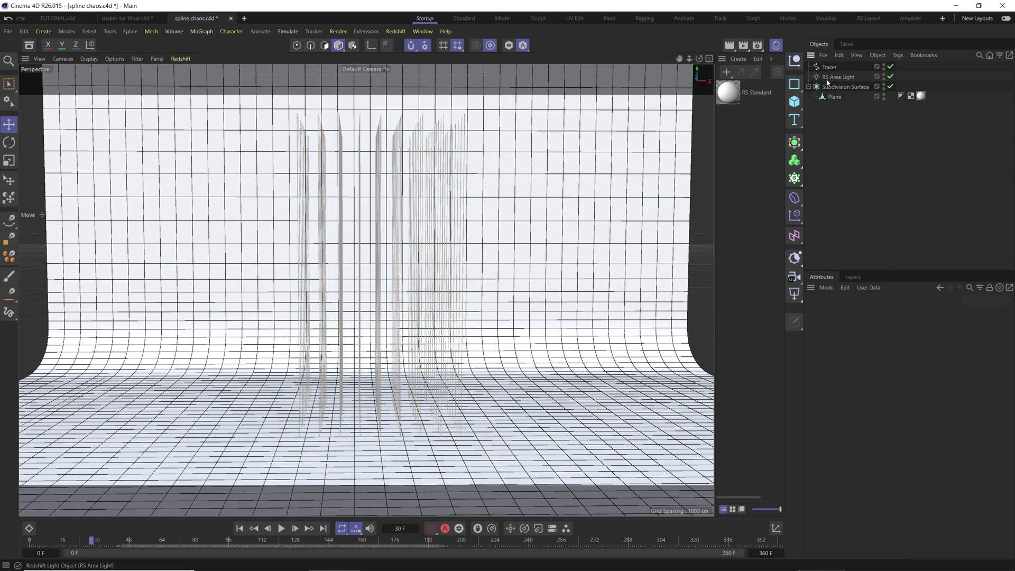
Step: Delete all interior splines of the Tracer in the top view, keeping only the outer square ring of points
left_click(828, 69)
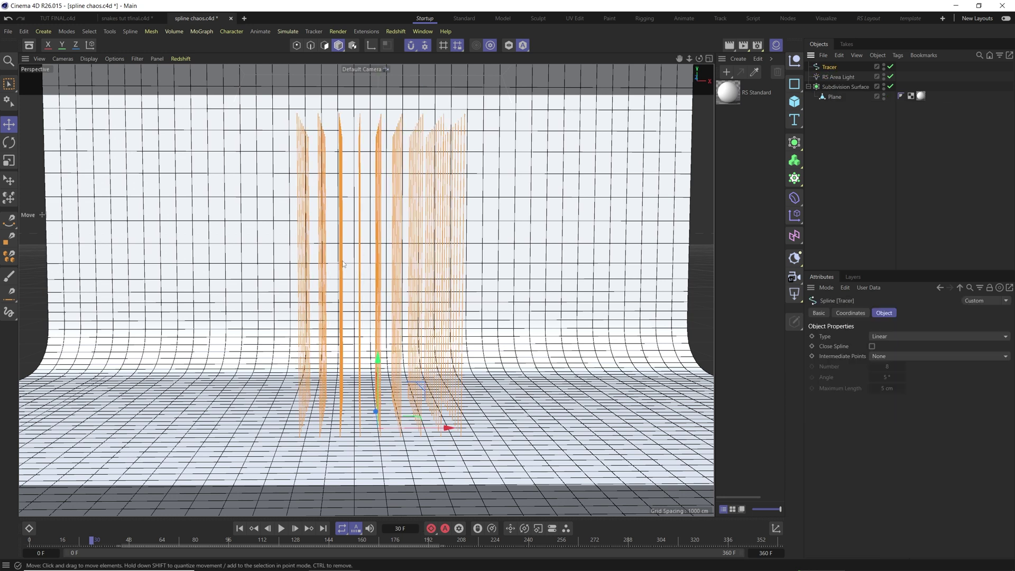
left_click_drag(331, 342, 370, 326, "alt")
middle_click(360, 318)
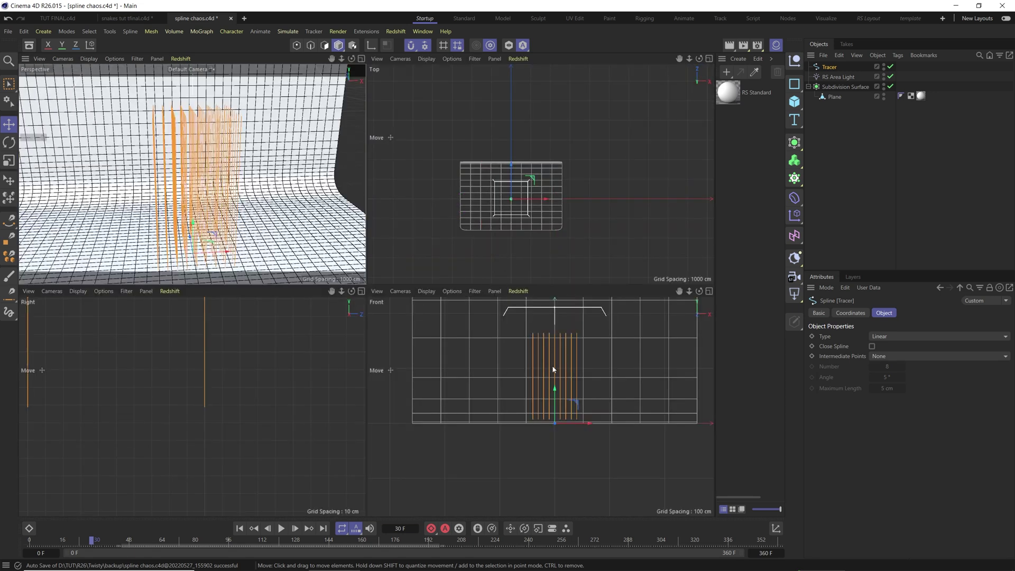
scroll(511, 216, "up", 10)
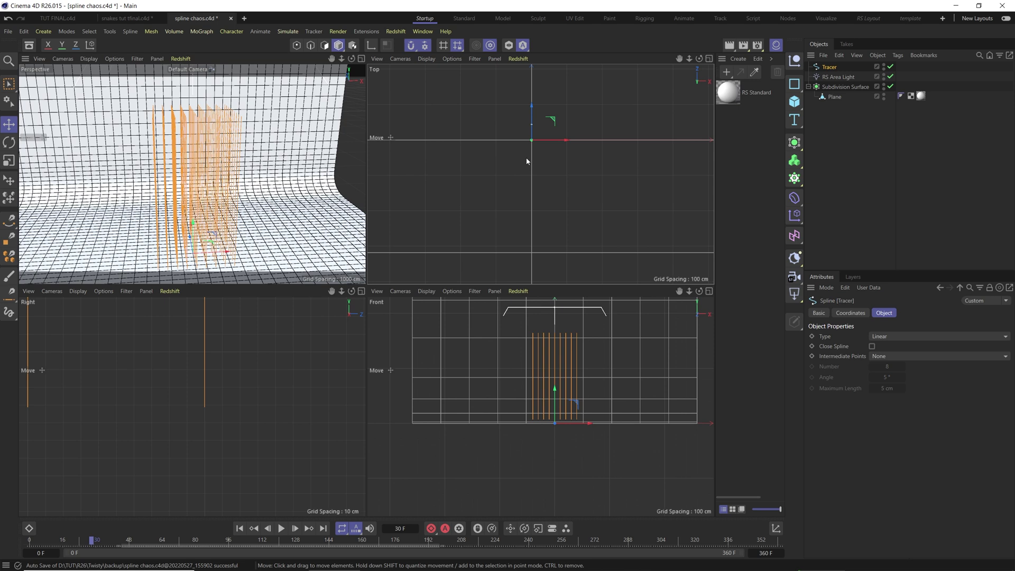
scroll(527, 158, "down", 10)
left_click(302, 48)
left_click(9, 84)
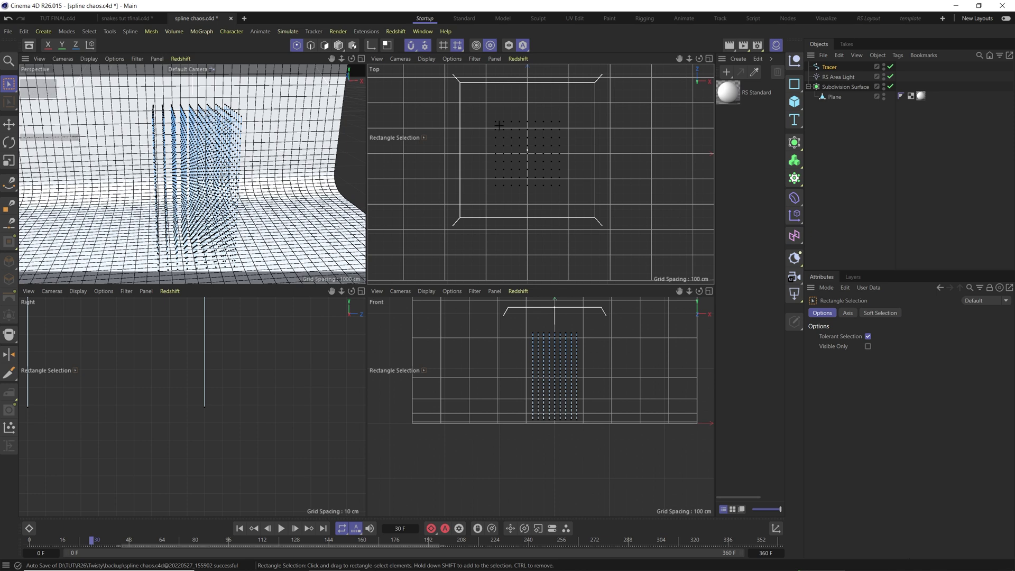
left_click_drag(502, 133, 556, 183)
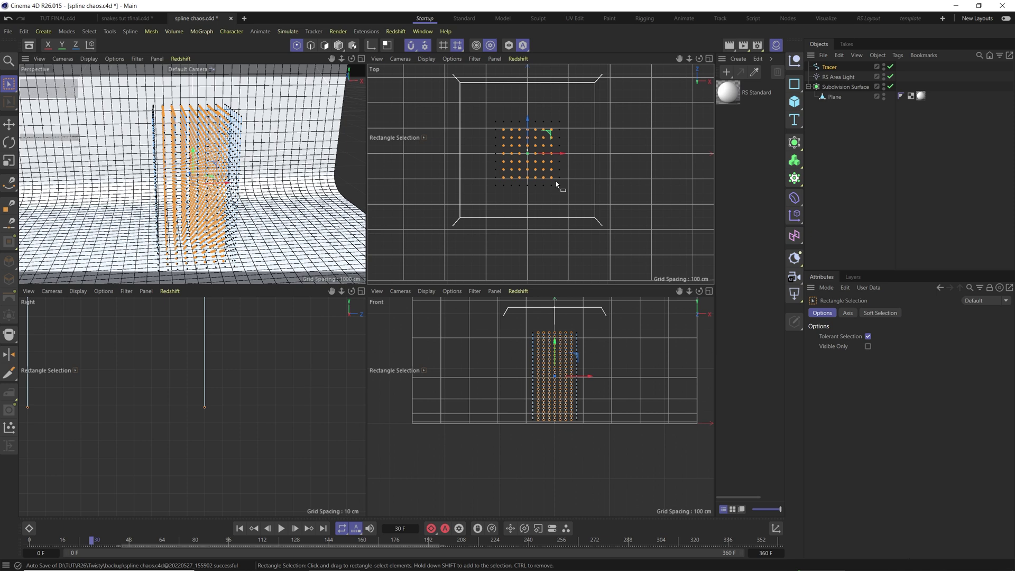
key("Delete")
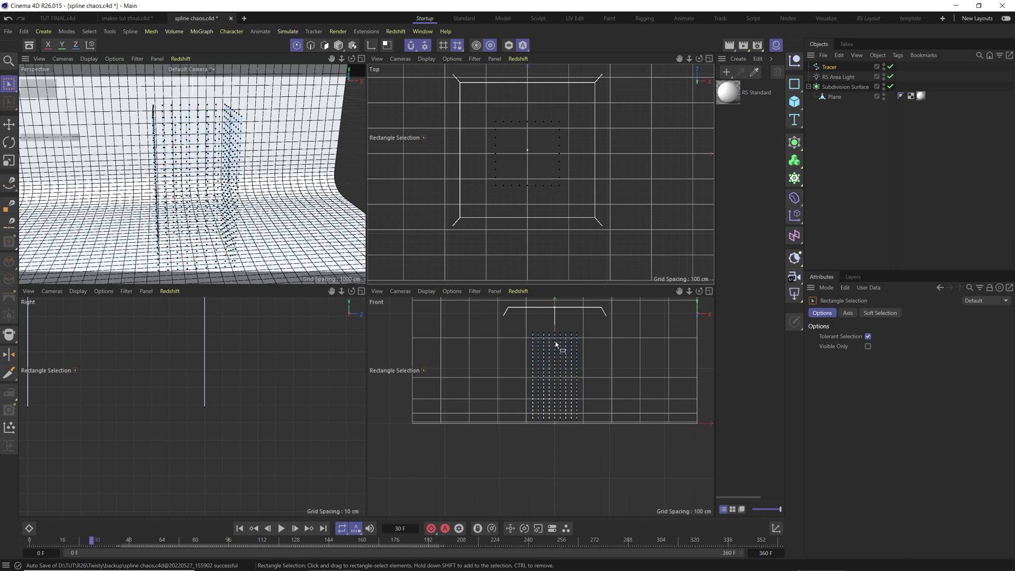
Step: Delete the intermediate points along the remaining splines in the front view, keeping only their upper and lower ends
left_click_drag(525, 337, 595, 421)
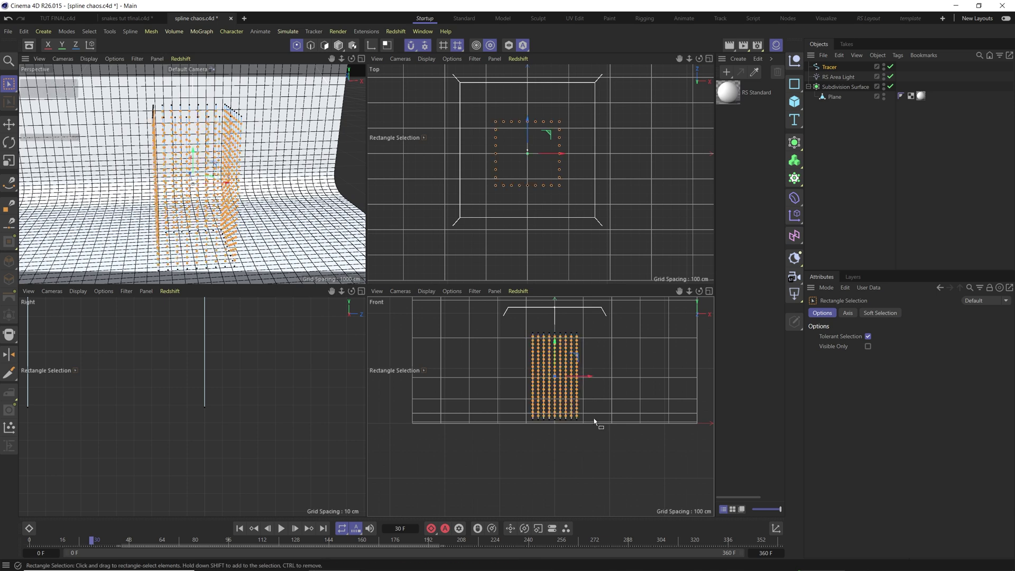
key("Delete")
middle_click(227, 194)
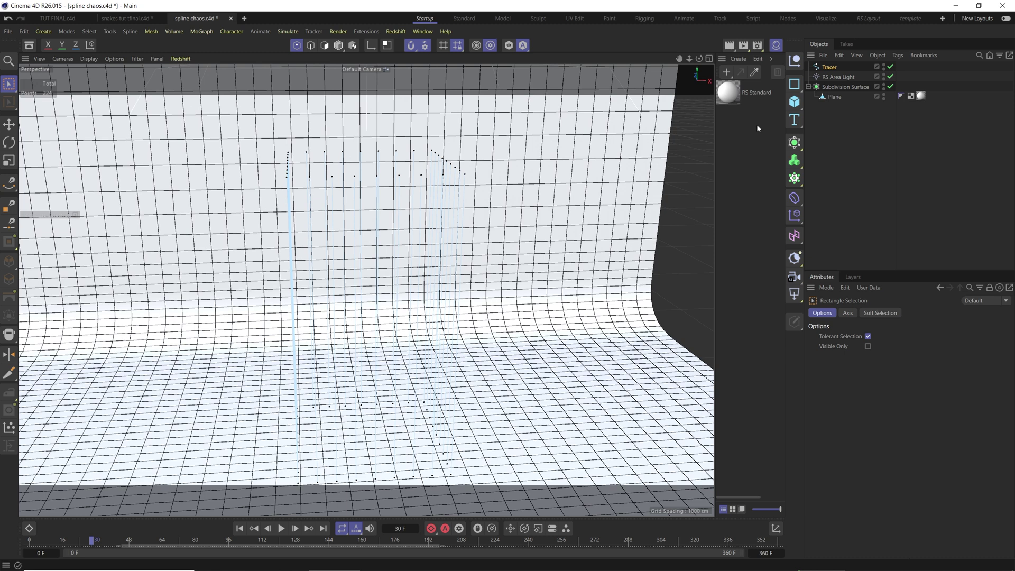
Step: Add two Null objects and name them top and bot
left_click(794, 61)
left_click(794, 61)
double_click(827, 76)
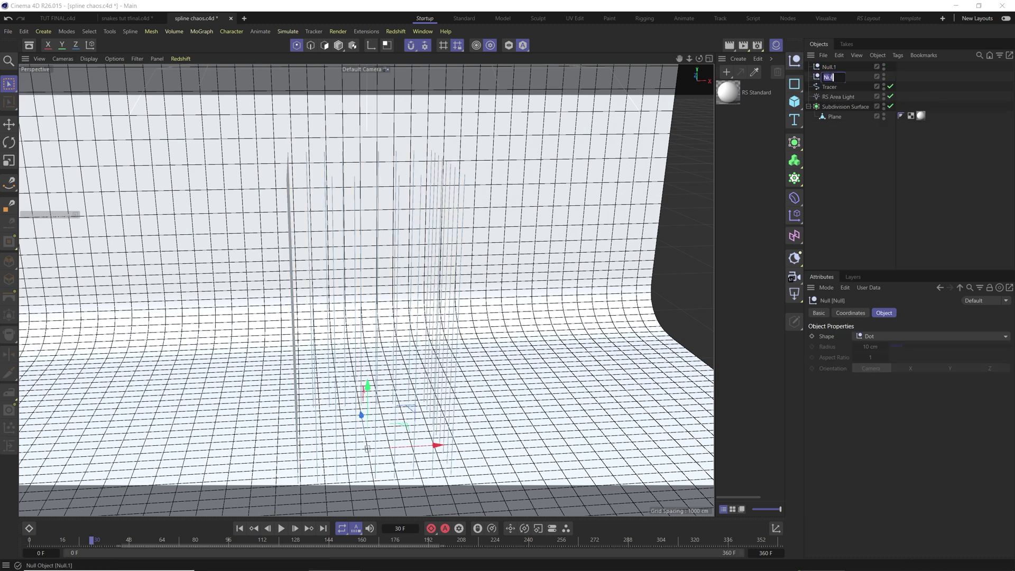
left_click(831, 68)
double_click(830, 67)
type("bot")
key("Return")
Step: Add a Rope tag and a Rope Belt tag to the Tracer spline
right_click(829, 87)
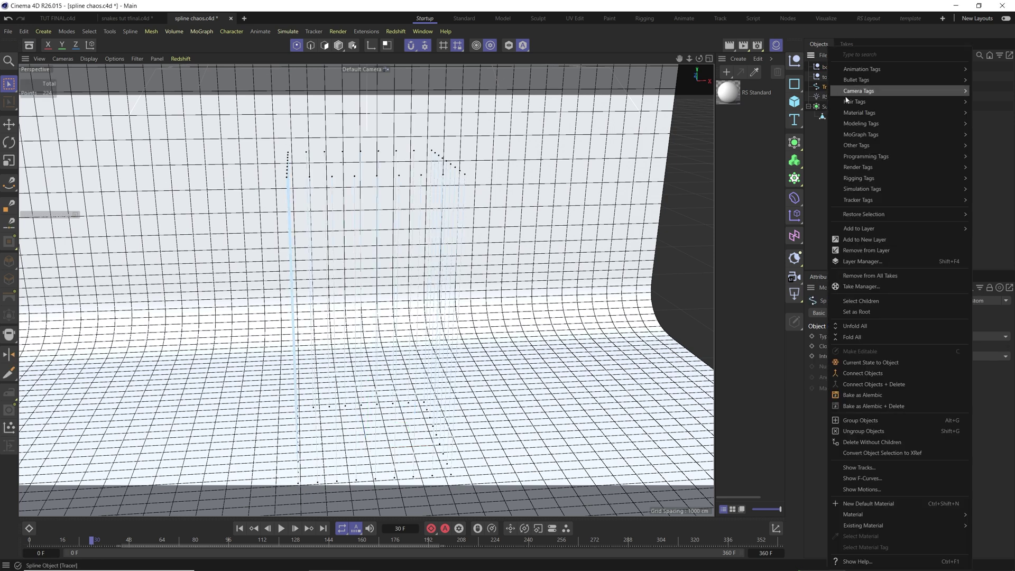
mouse_move(851, 188)
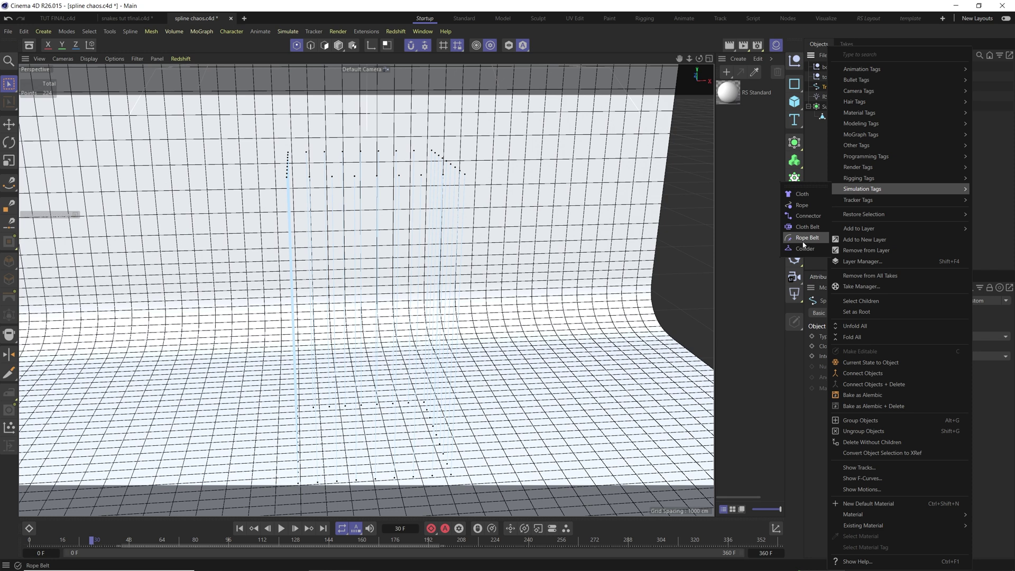
left_click(802, 205)
right_click(828, 87)
mouse_move(848, 181)
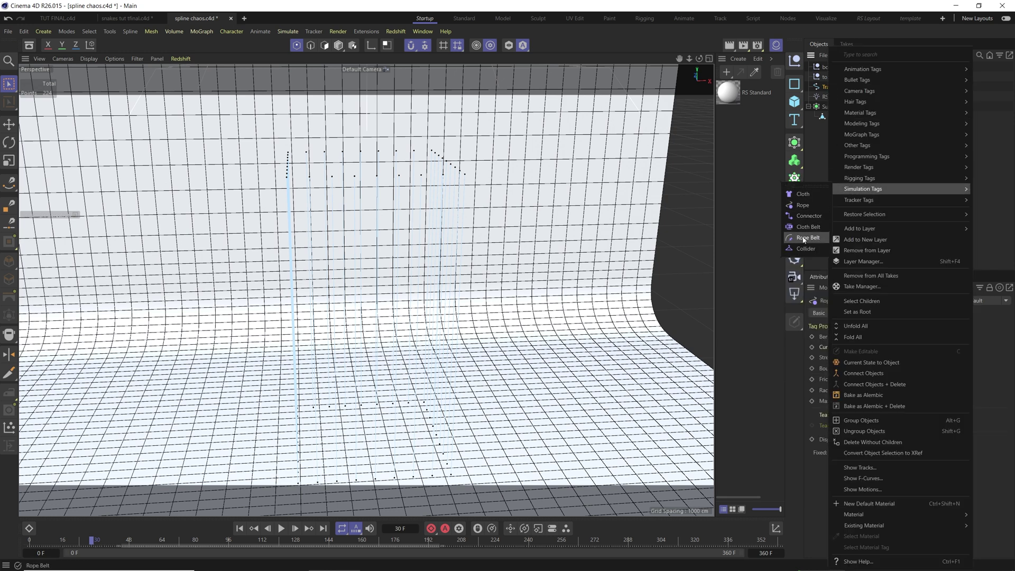
left_click(803, 238)
Step: Raise the top null to the splines' upper ends and align the bot null with their lower ends
left_click(826, 76)
left_click_drag(381, 423, 381, 174)
middle_click(381, 175)
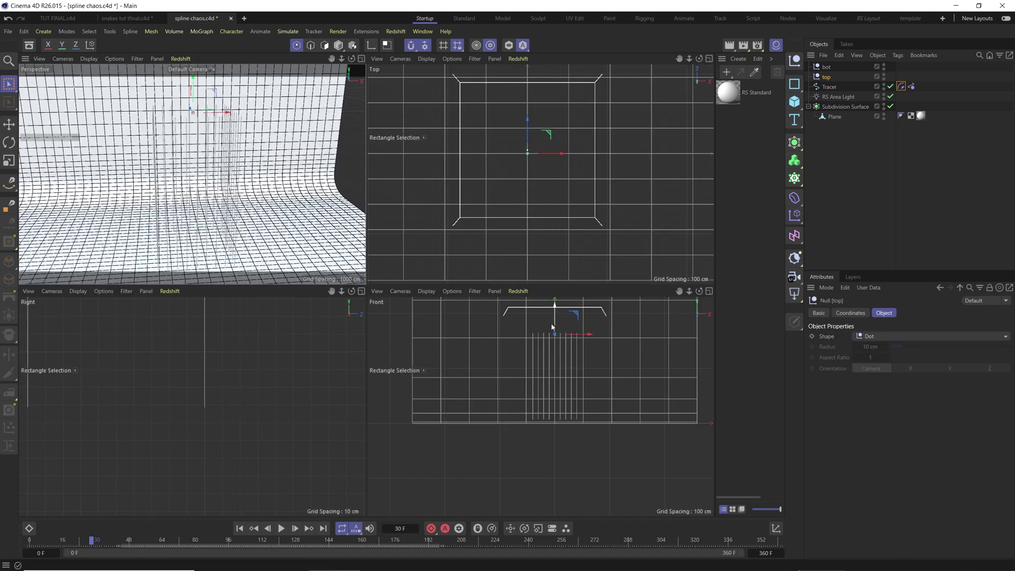
left_click(825, 68)
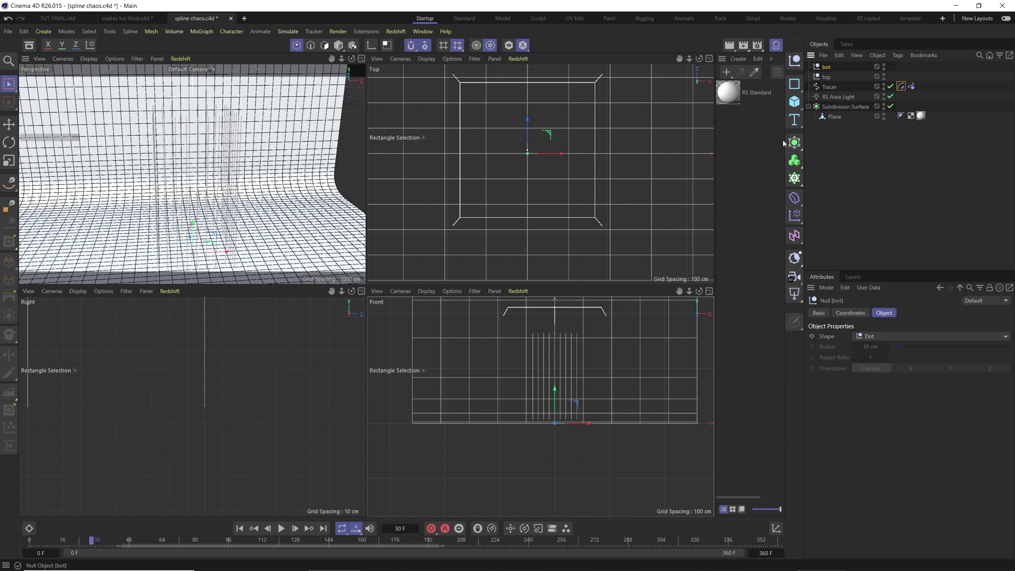
left_click_drag(554, 390, 554, 385)
Step: Belt the Tracer's upper end points to the top null with the Rope Belt tag
left_click(830, 87)
left_click_drag(520, 326, 613, 358)
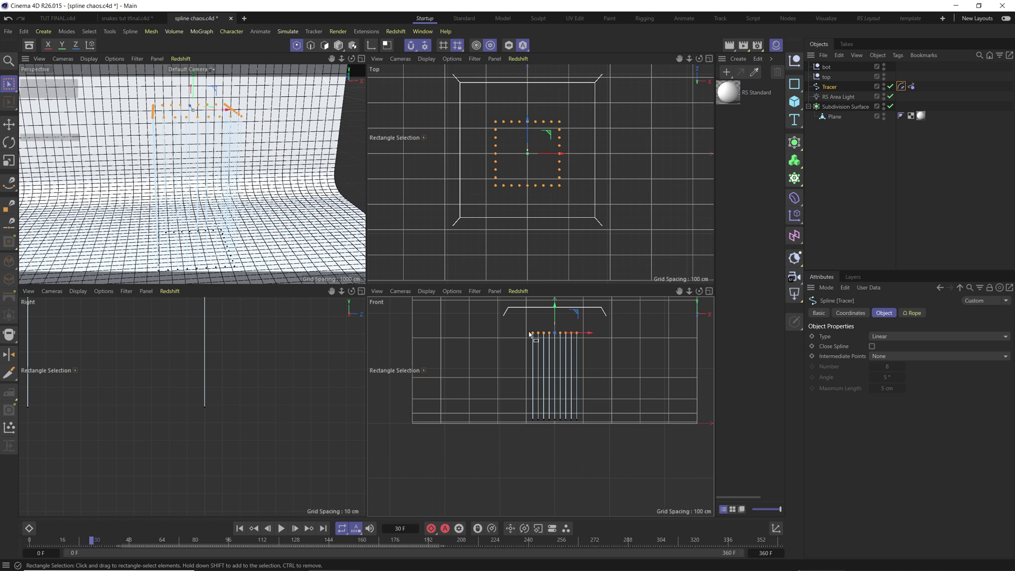
left_click(901, 86)
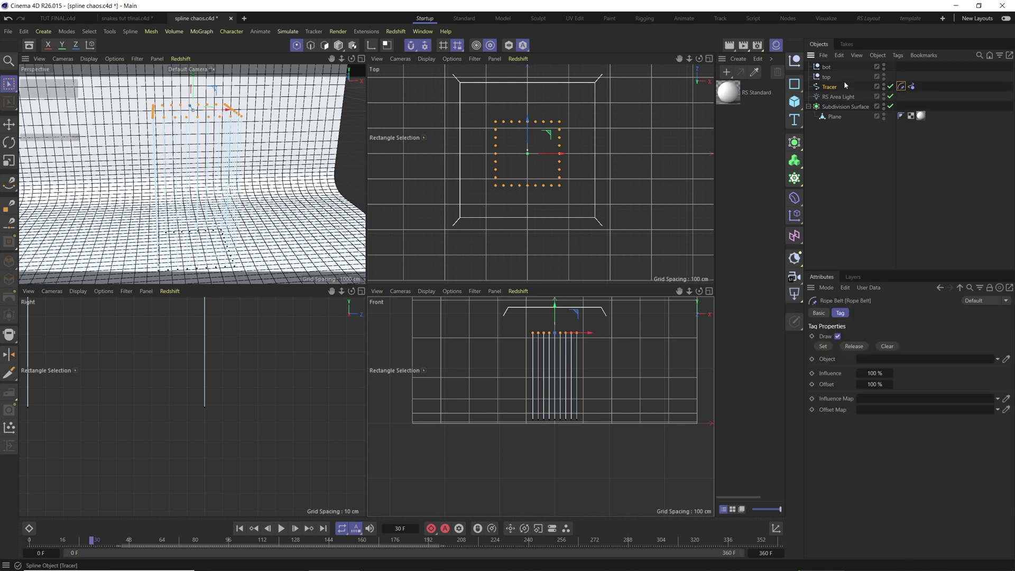
left_click(823, 346)
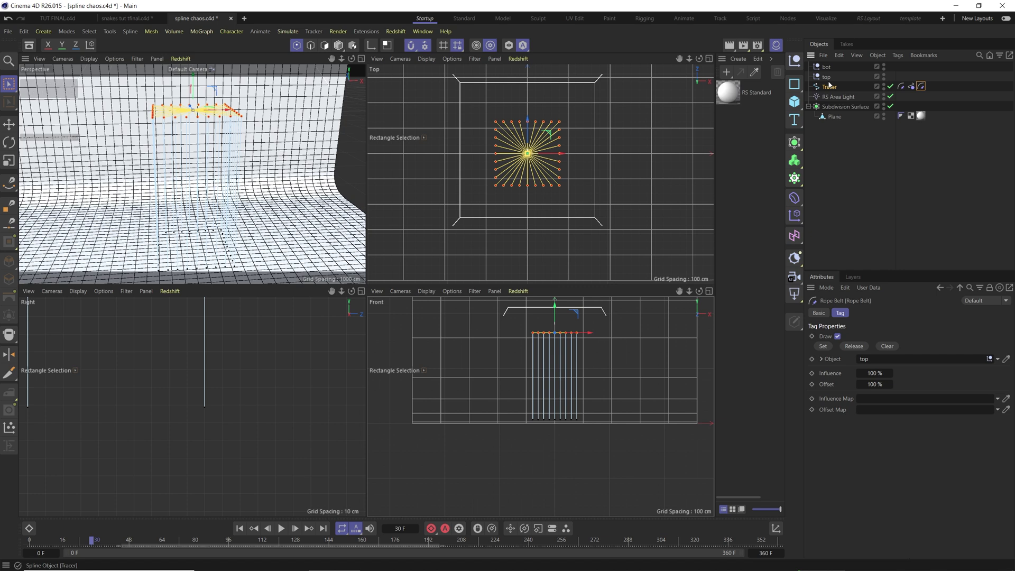
Step: Belt the Tracer's lower end points to the bot null with the second Rope Belt tag
left_click(829, 87)
left_click_drag(512, 395, 643, 454)
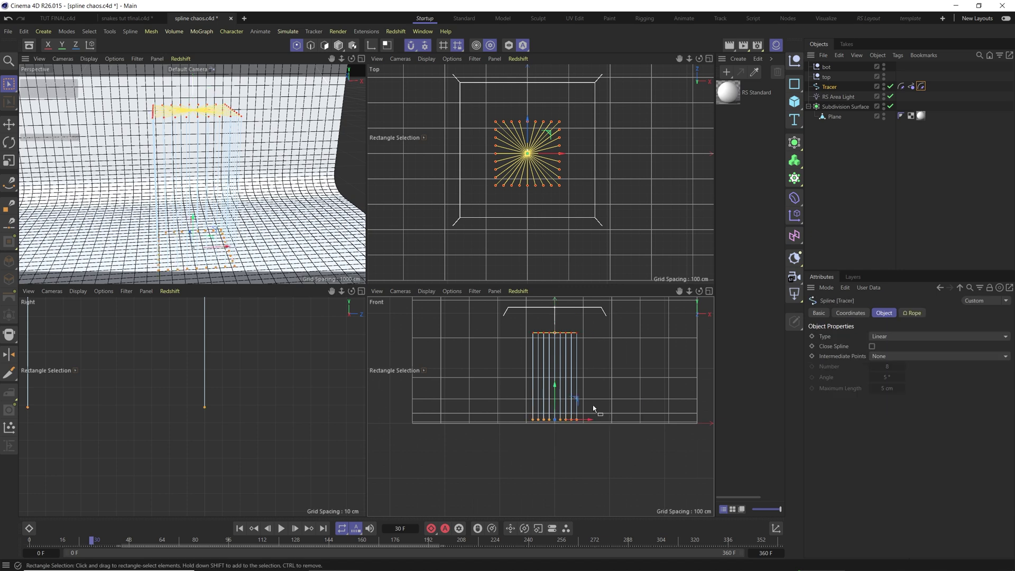
left_click_drag(826, 69, 884, 82)
left_click(922, 87)
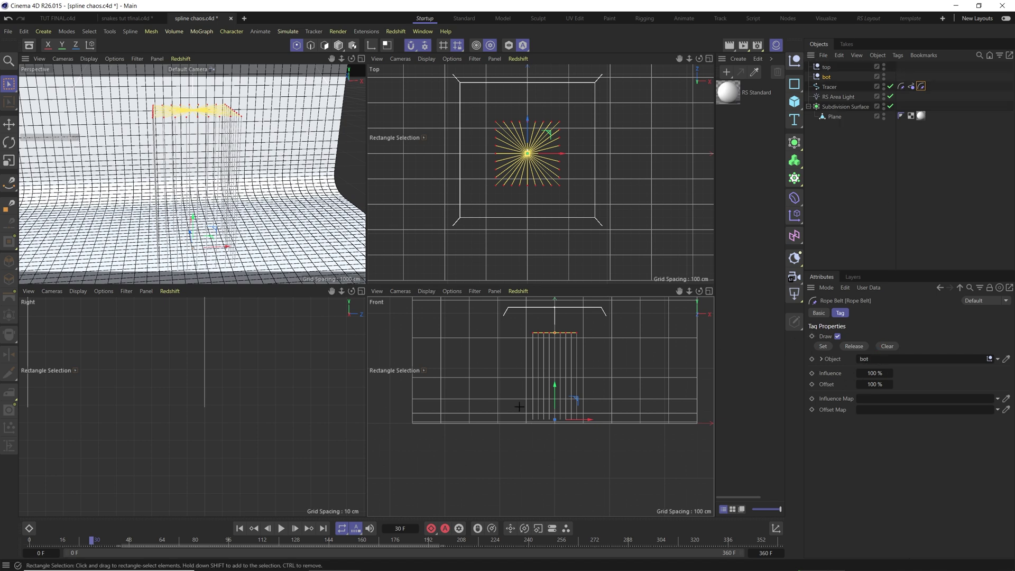
left_click_drag(693, 396, 490, 390)
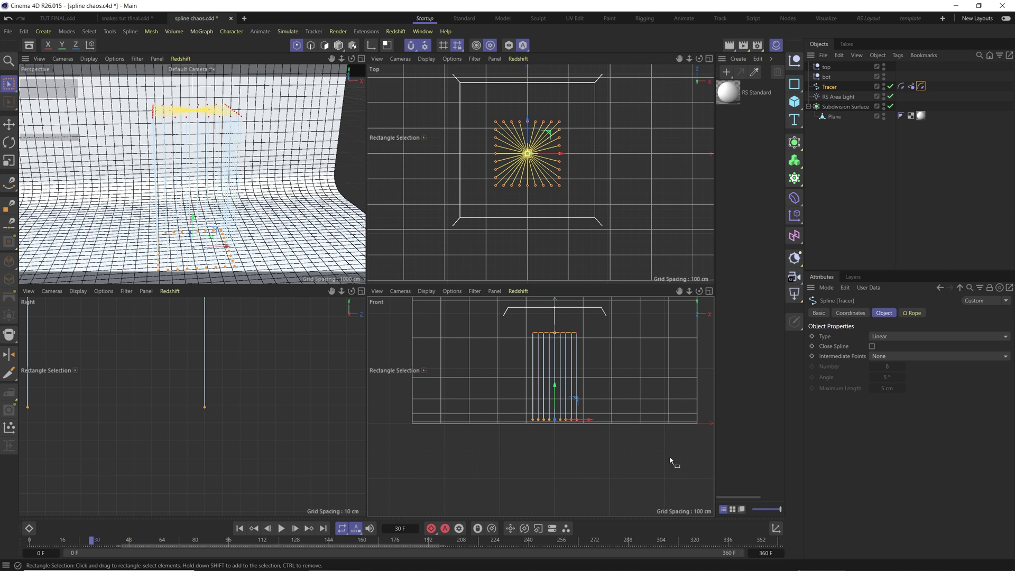
left_click(922, 86)
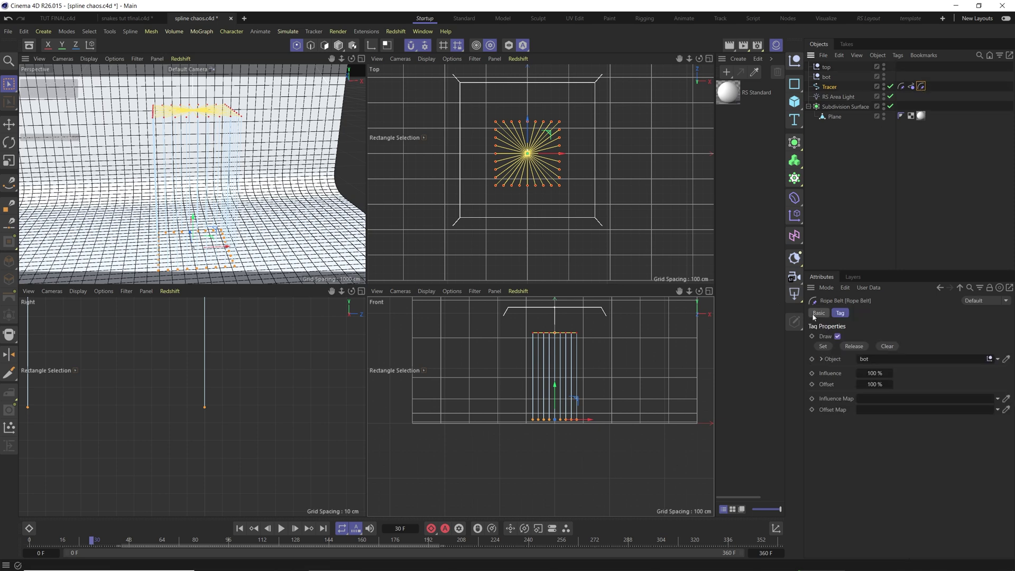
left_click(822, 347)
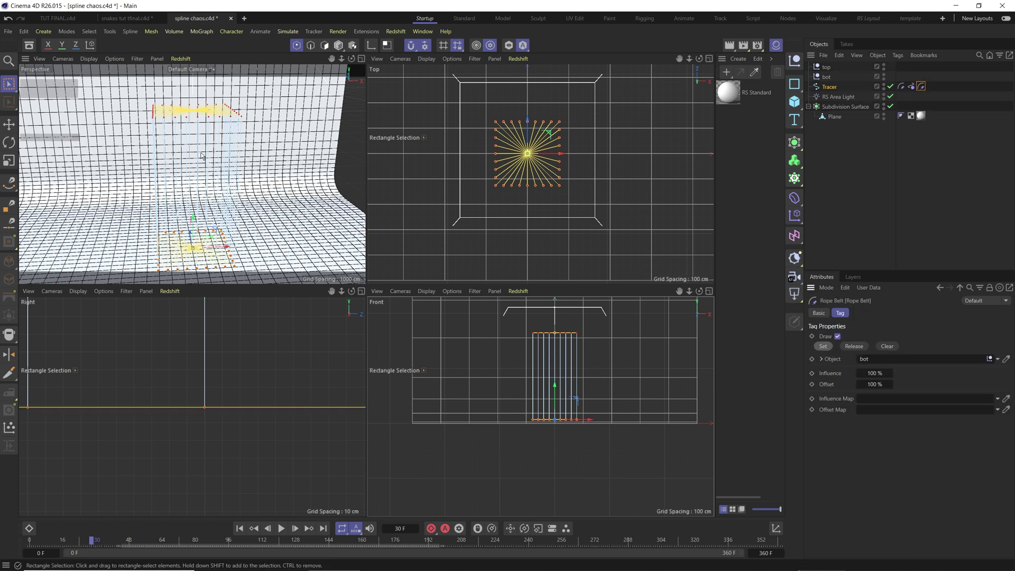
Step: Inspect the belt connections in the perspective view and return the timeline to frame 0
middle_click(187, 124)
left_click_drag(187, 124, 393, 328, "alt")
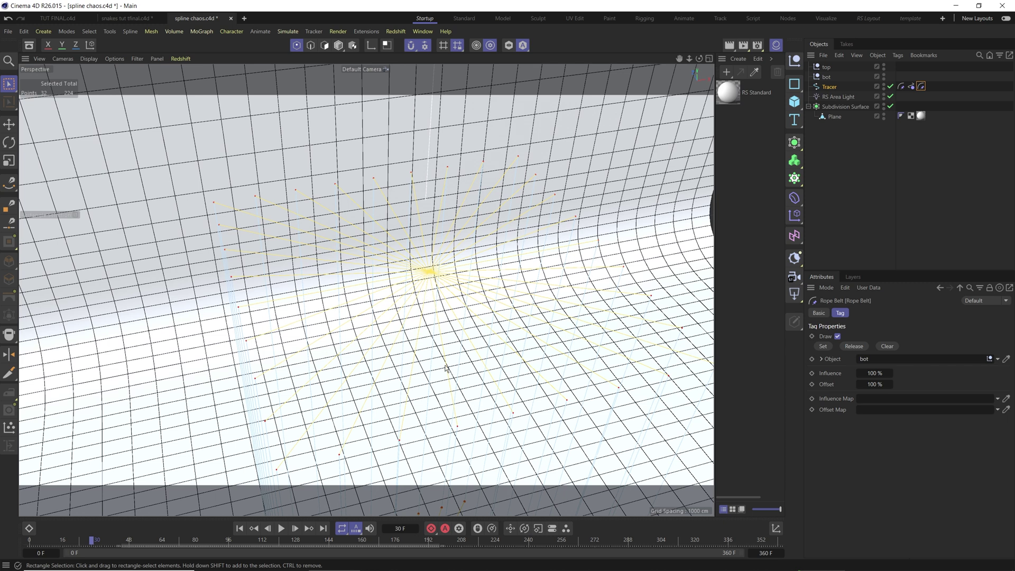
scroll(472, 300, "down", 6)
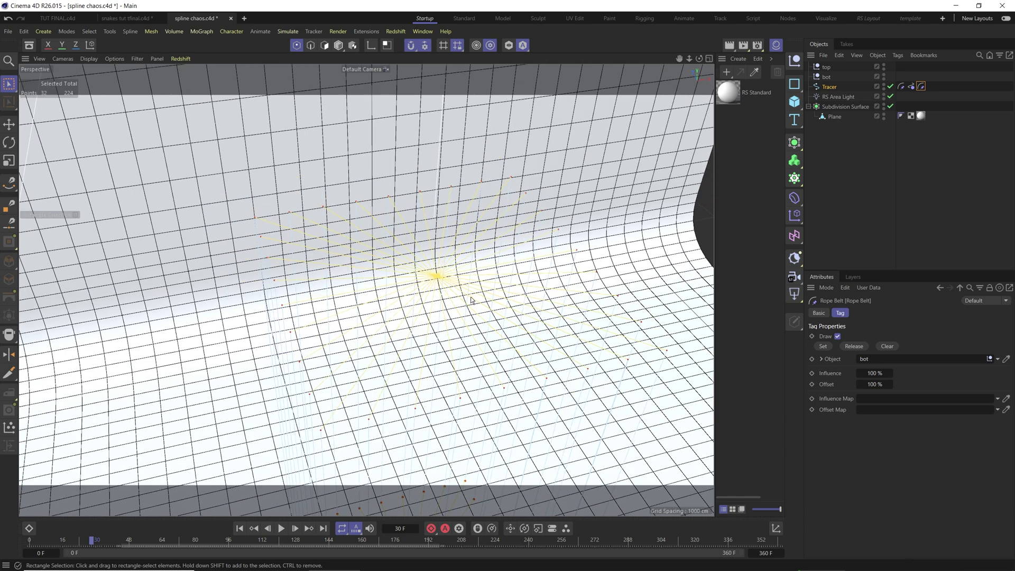
left_click(240, 532)
left_click_drag(428, 328, 364, 259, "alt")
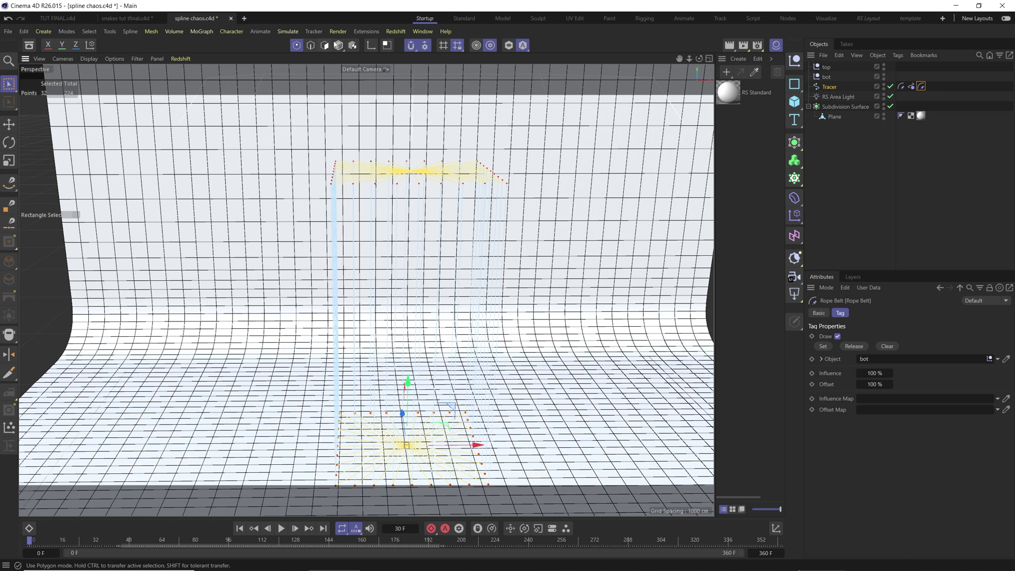
Step: Switch to whole-object editing, select the top null, test-play the rope simulation and return to frame 0
left_click(339, 46)
left_click(827, 67)
key("F8")
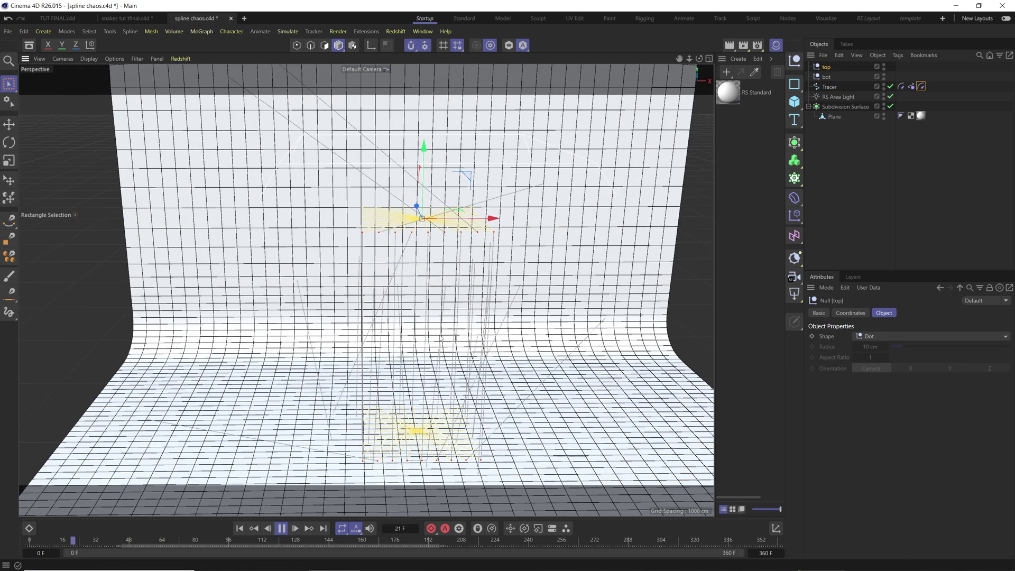
left_click(240, 528)
Step: Set the Tracer spline's intermediate points to Uniform
left_click(829, 87)
left_click(889, 356)
left_click(891, 389)
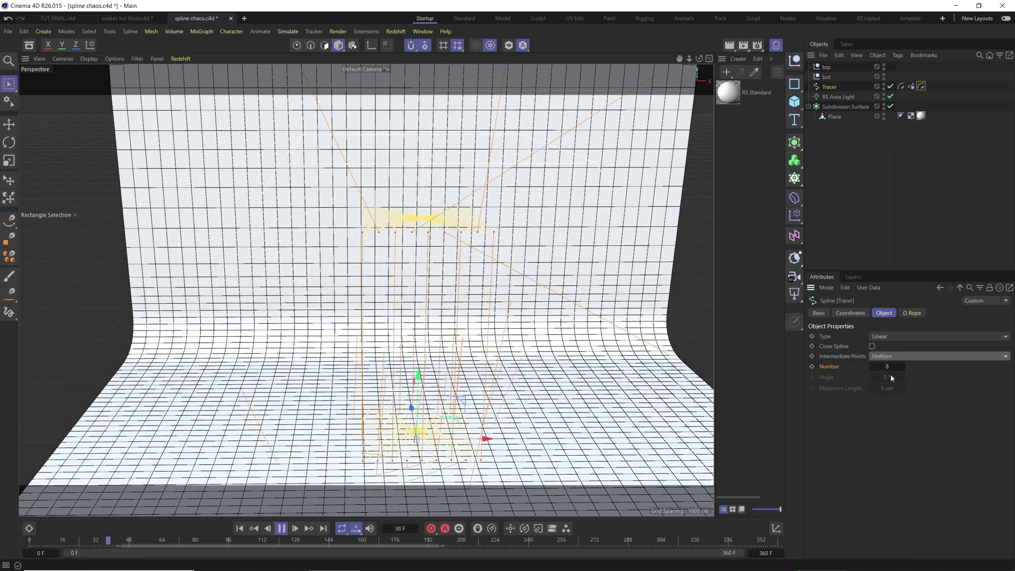
Step: Test the belted ropes by shifting the top null during playback from frame 0, then stop and rewind
left_click(237, 530)
left_click(282, 528)
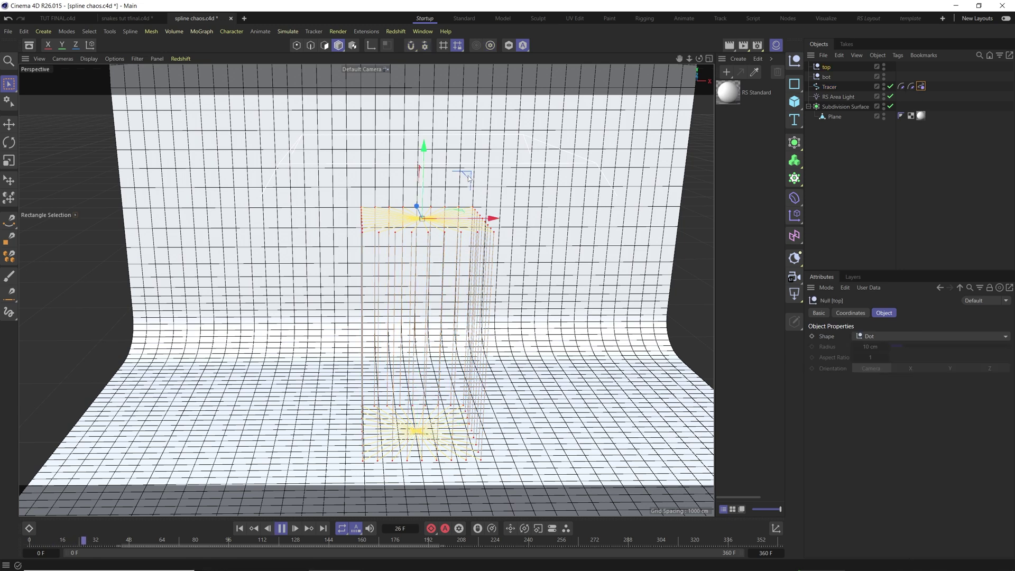
mouse_move(468, 178)
left_mouse_down()
mouse_move(511, 214)
mouse_move(431, 193)
mouse_move(357, 196)
mouse_move(466, 209)
mouse_move(457, 184)
mouse_move(434, 173)
mouse_move(456, 169)
left_mouse_up()
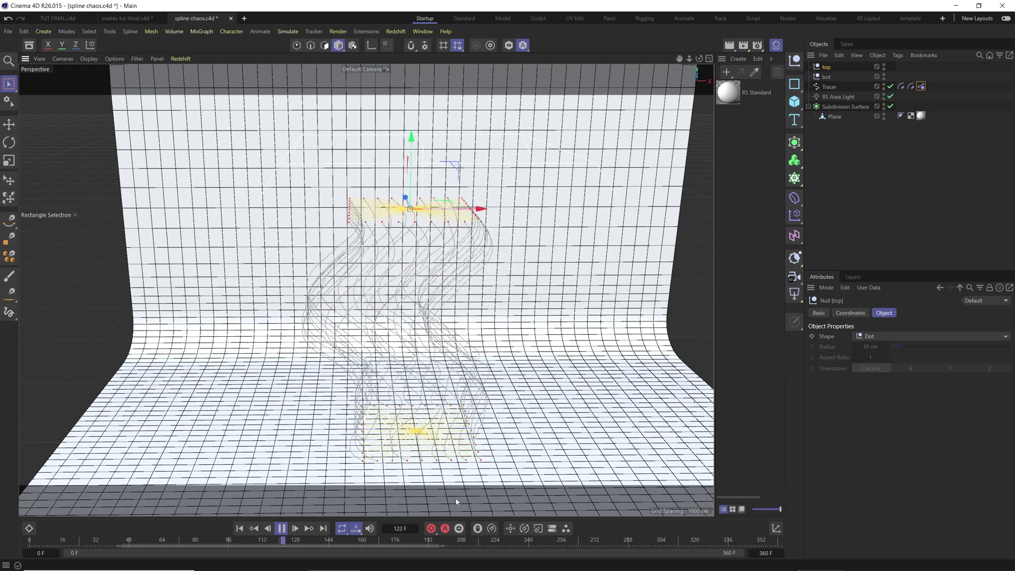
left_click(280, 529)
left_click(240, 530)
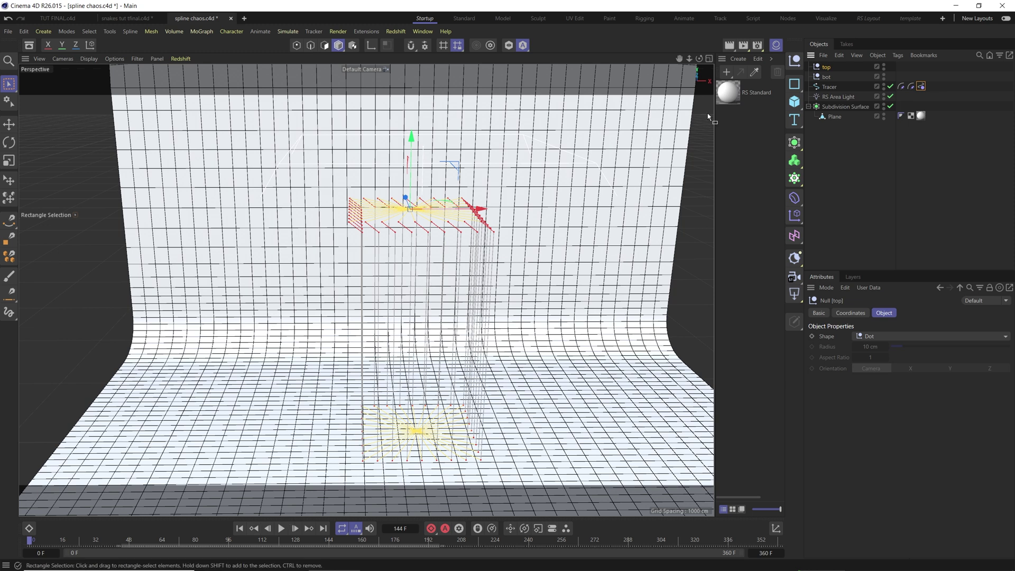
Step: Create a new null and parent the top null, bot null and Tracer to it
left_click(791, 61)
left_click(829, 77, "shift")
left_click_drag(829, 78, 829, 67)
Step: Rotate the parent null 90° so the ropes run horizontally and raise the rig above the floor
left_click(829, 67)
key("r")
left_click_drag(423, 459, 541, 483)
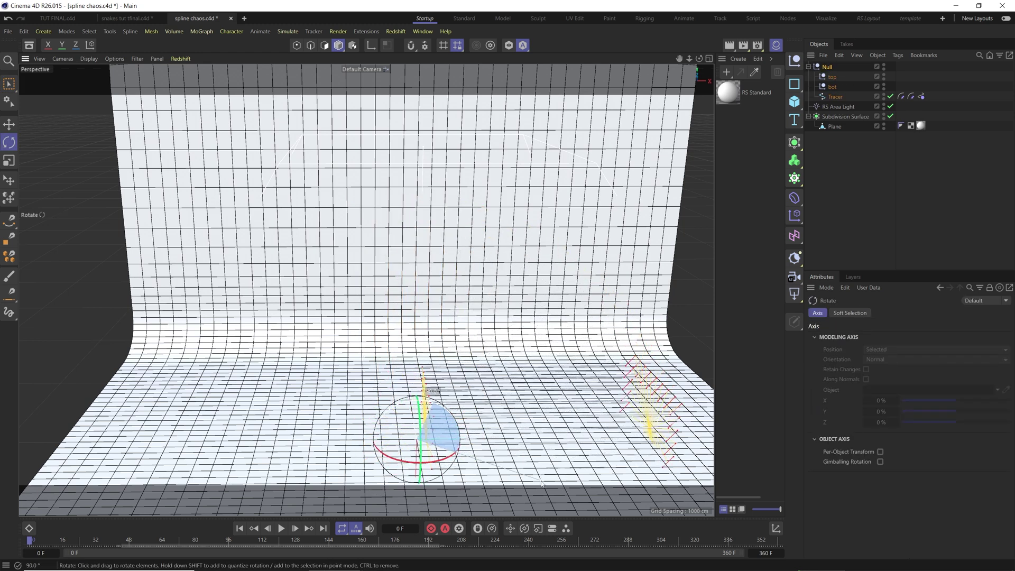
key("e")
left_click_drag(461, 480, 333, 302)
scroll(351, 316, "up", 2)
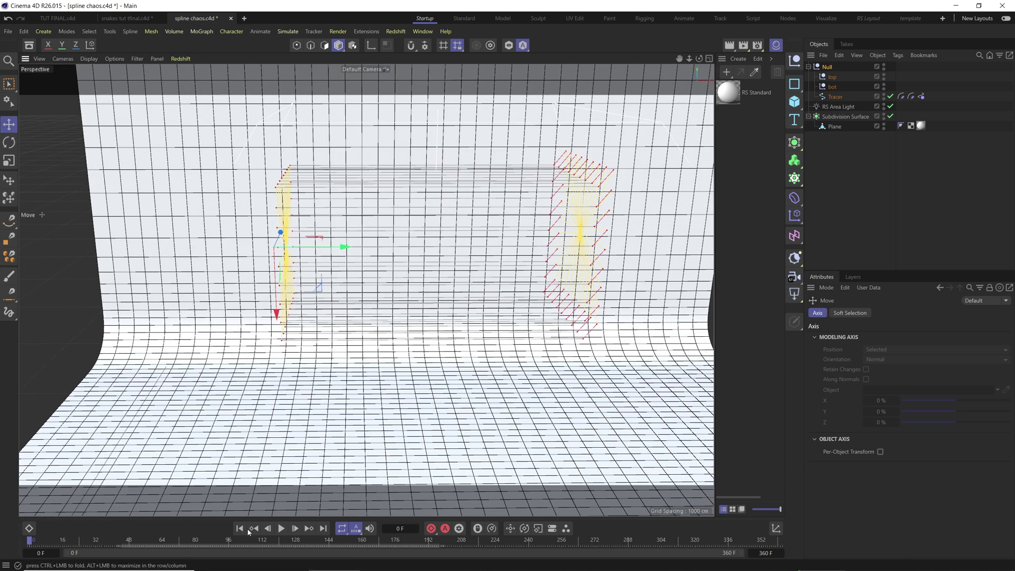
Step: Play the horizontal rope simulation, stop it, select the top null and return to frame 0
left_click(286, 529)
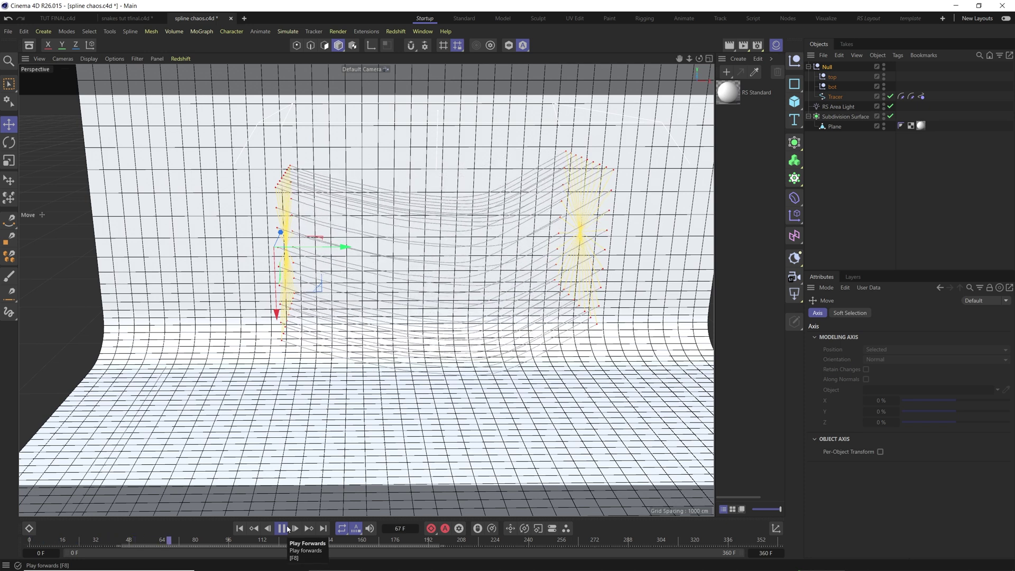
left_click(286, 529)
left_click(832, 77)
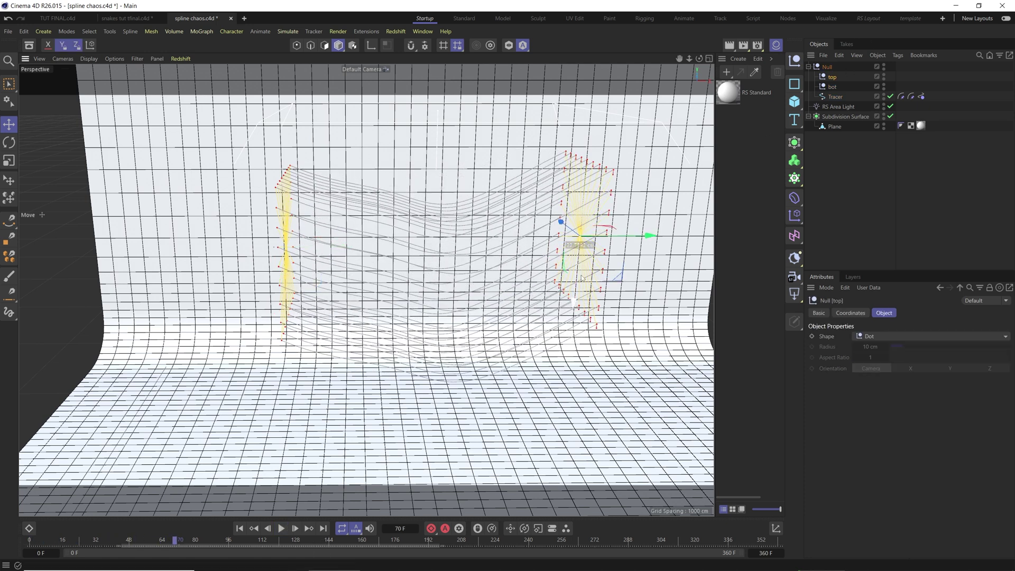
left_click(239, 528)
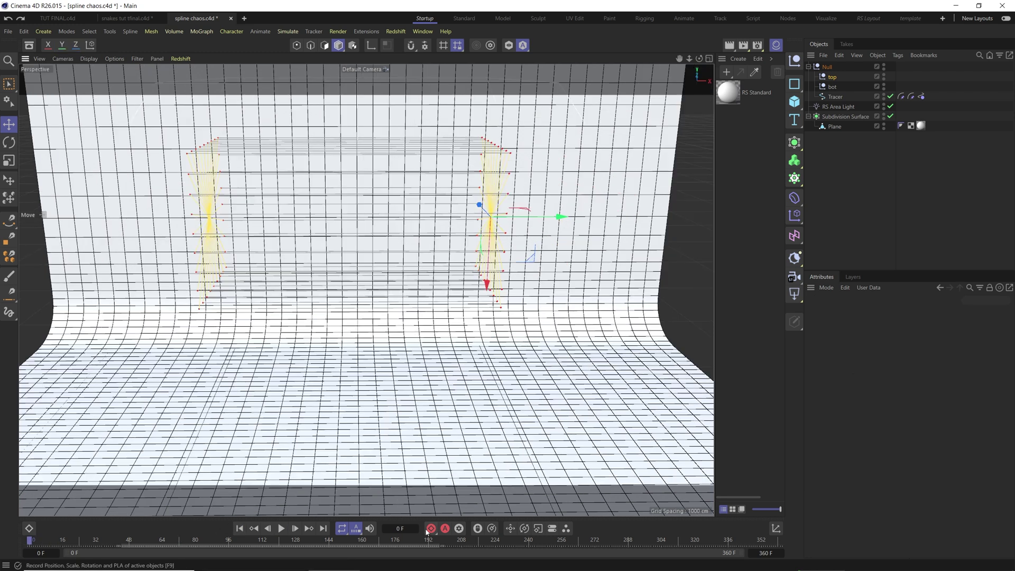
Step: Record starting keyframes for the top and bot nulls at frame 0
left_click(427, 530)
left_click(830, 87)
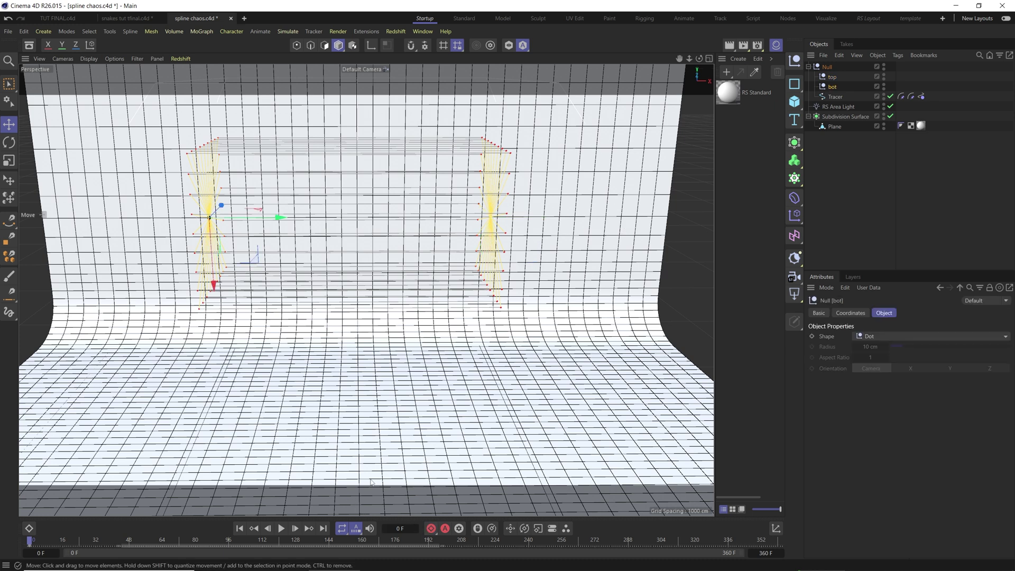
Step: At frame 160, move the bot null about 667 cm outward along the ropes and twist it around their axis
left_click_drag(361, 543, 362, 542)
left_click_drag(271, 219, 149, 221)
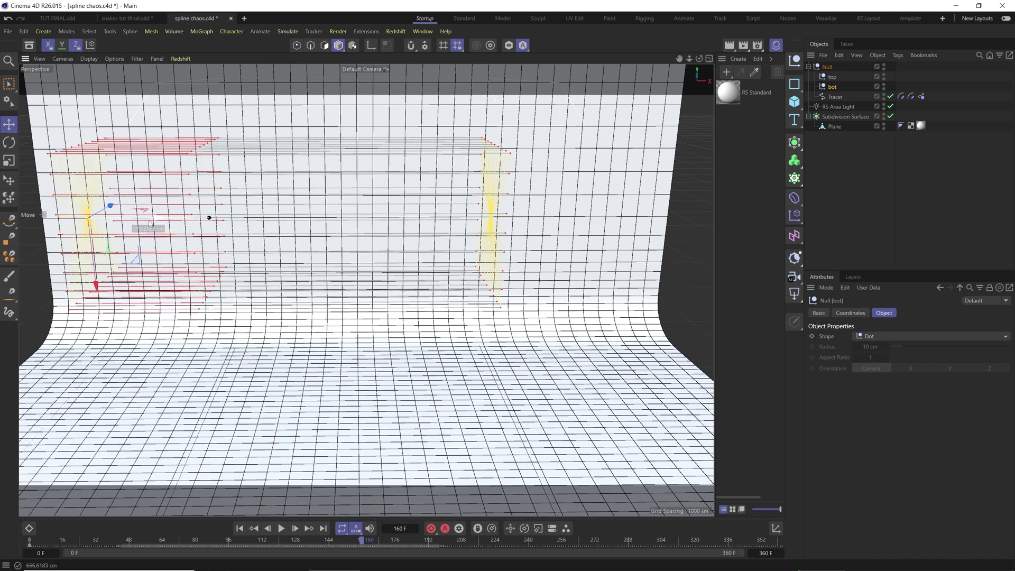
key("r")
mouse_move(82, 191)
left_mouse_down()
mouse_move(142, 454)
mouse_move(71, 163)
mouse_move(72, 177)
left_mouse_up()
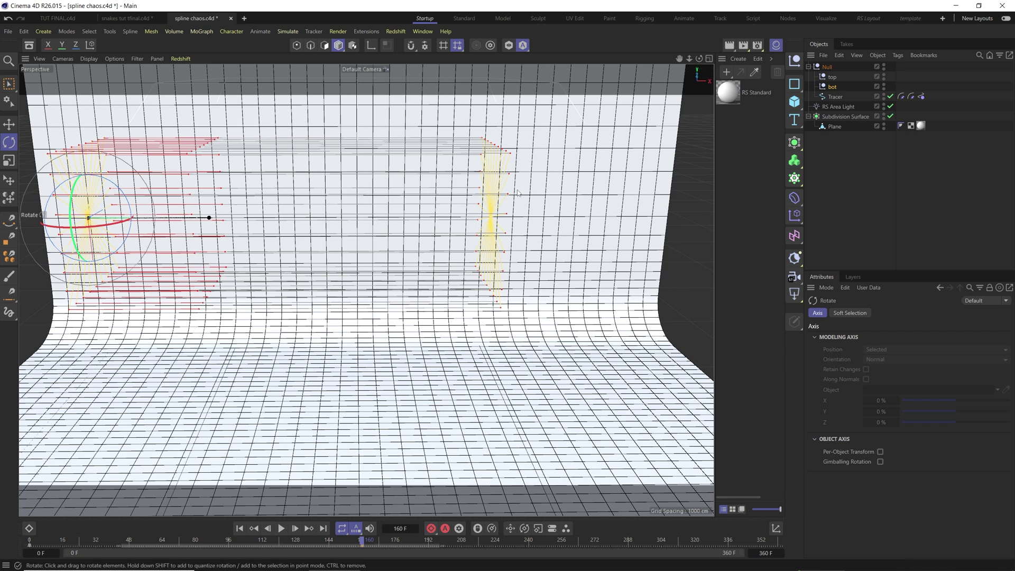
Step: At frame 160, pull the top null outward along the ropes in the opposite direction and twist it
left_click(833, 76)
key("e")
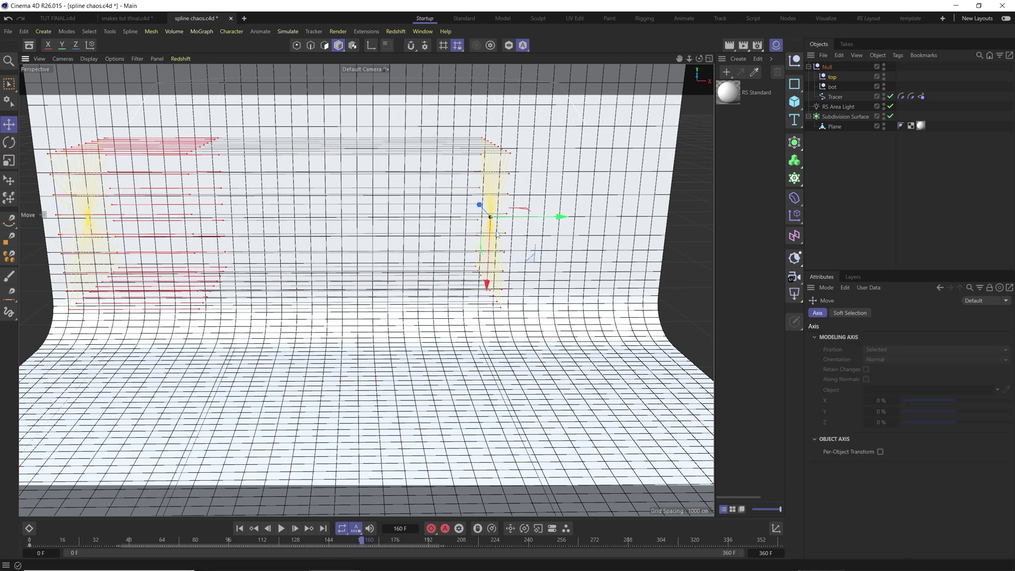
mouse_move(542, 222)
left_mouse_down()
mouse_move(687, 221)
mouse_move(650, 198)
mouse_move(687, 220)
left_mouse_up()
key("r")
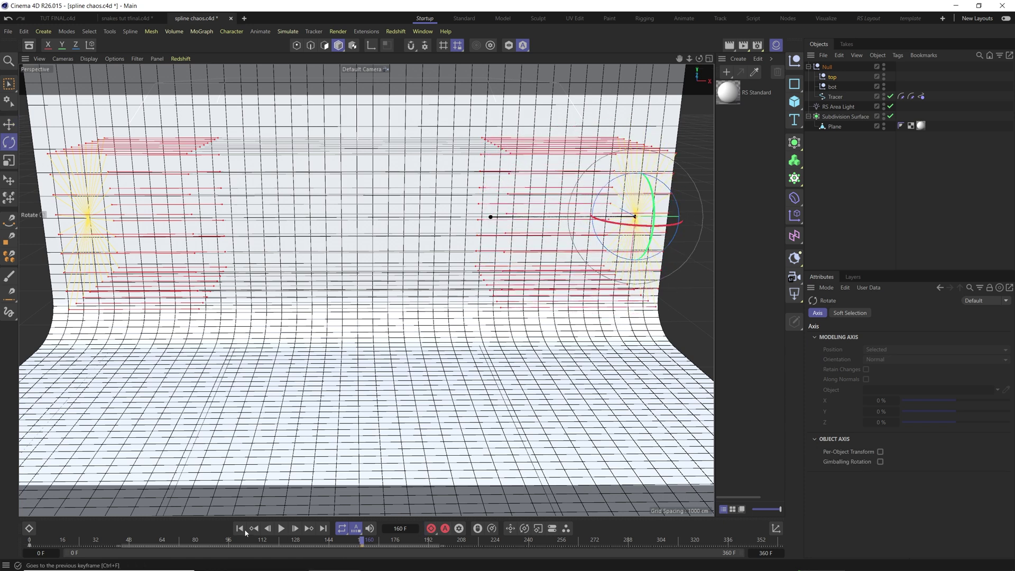
Step: Play the animation of the two twisting nulls, stop it and return to frame 0
left_click(240, 528)
left_click(281, 528)
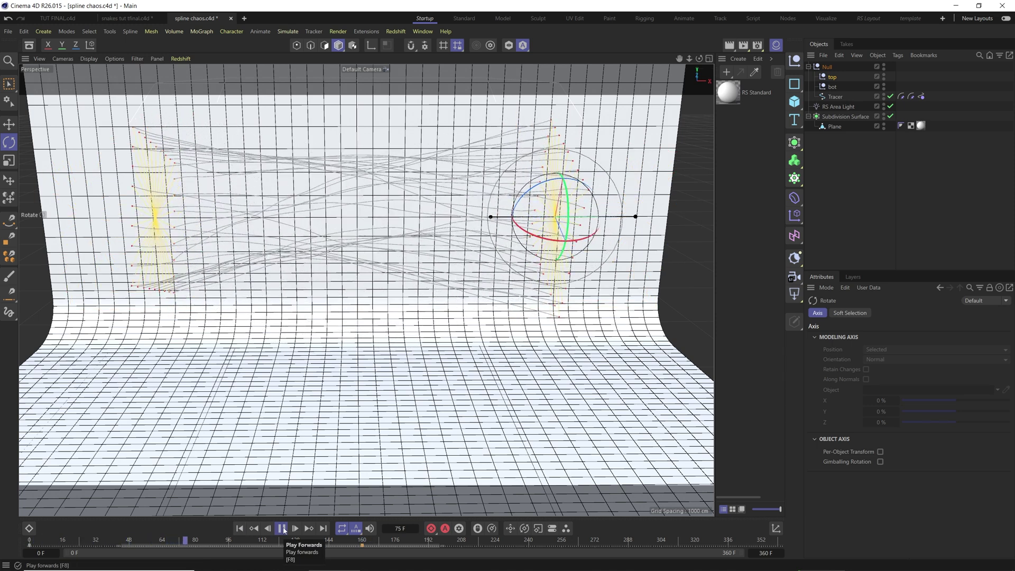
left_click(282, 529)
left_click(240, 528)
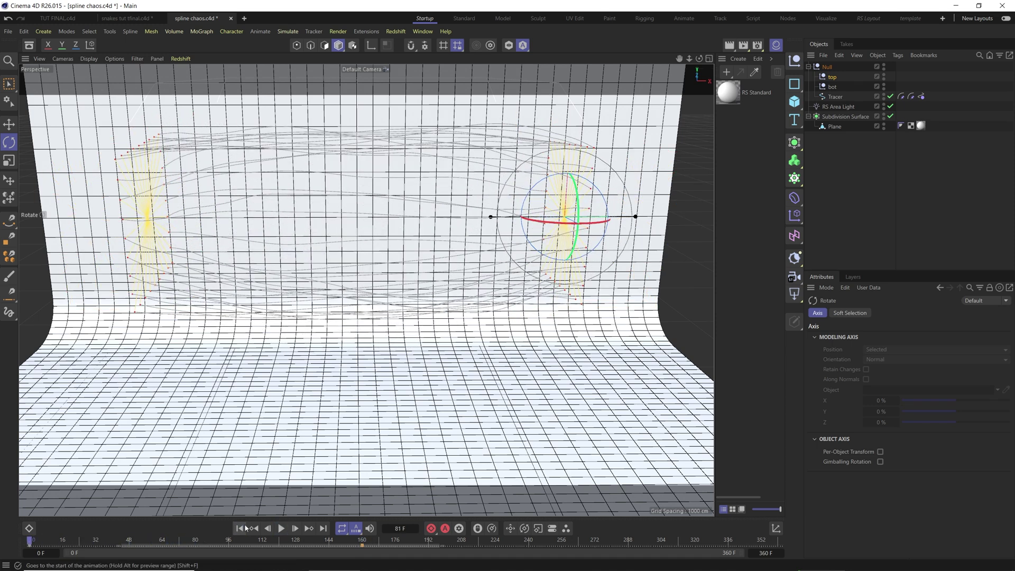
Step: Adjust the radius in the Tracer's Rope tag
left_click(834, 97)
left_click(921, 97)
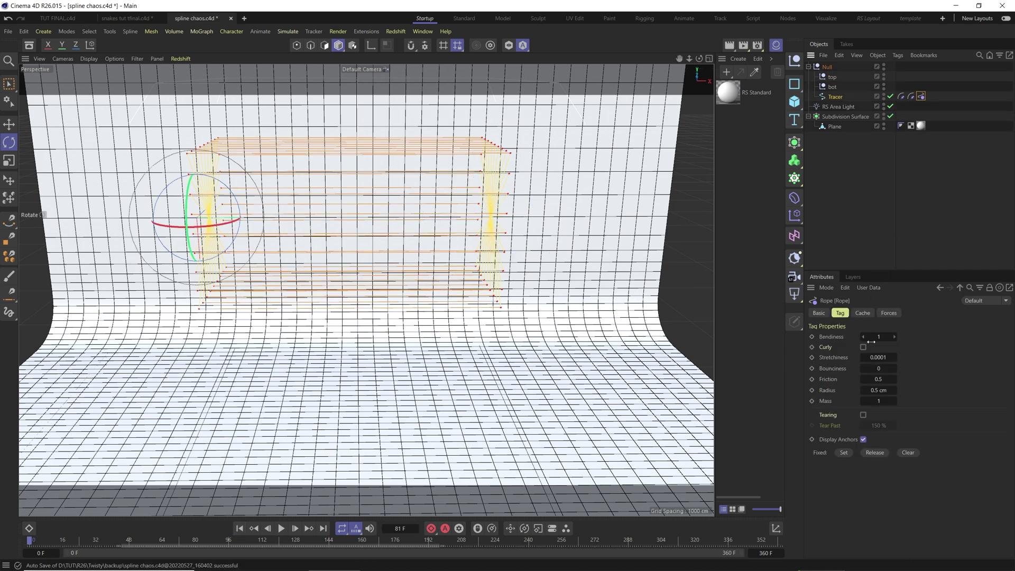
left_click(877, 390)
Step: Build a Sweep from a Circle profile and the Tracer splines, adjusting the circle's radius
left_click(795, 146)
left_click(833, 197)
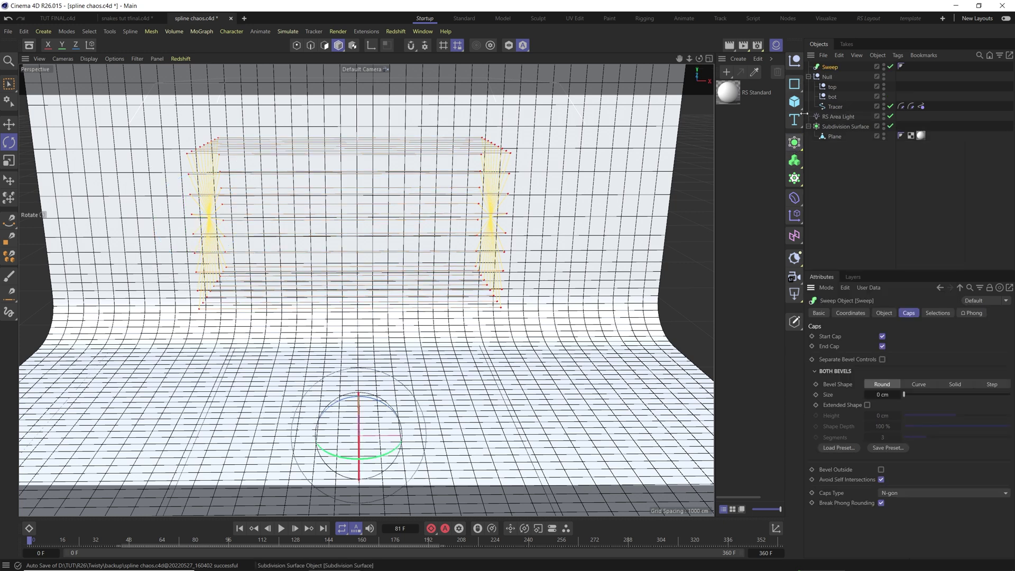
left_click(794, 84)
left_click(876, 102)
left_click(884, 357)
left_click_drag(829, 67, 831, 77)
left_click_drag(834, 117, 834, 82)
Step: Play the swept ropes to about frame 129 and examine the twisted middle up close
left_click(280, 528)
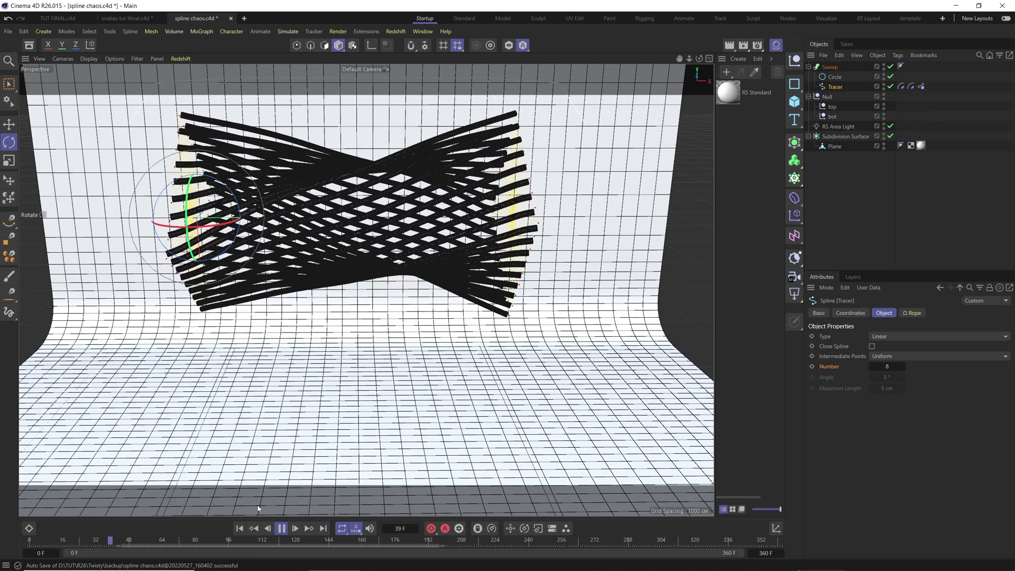
left_click(282, 529)
scroll(352, 244, "up", 5)
scroll(353, 243, "up", 2)
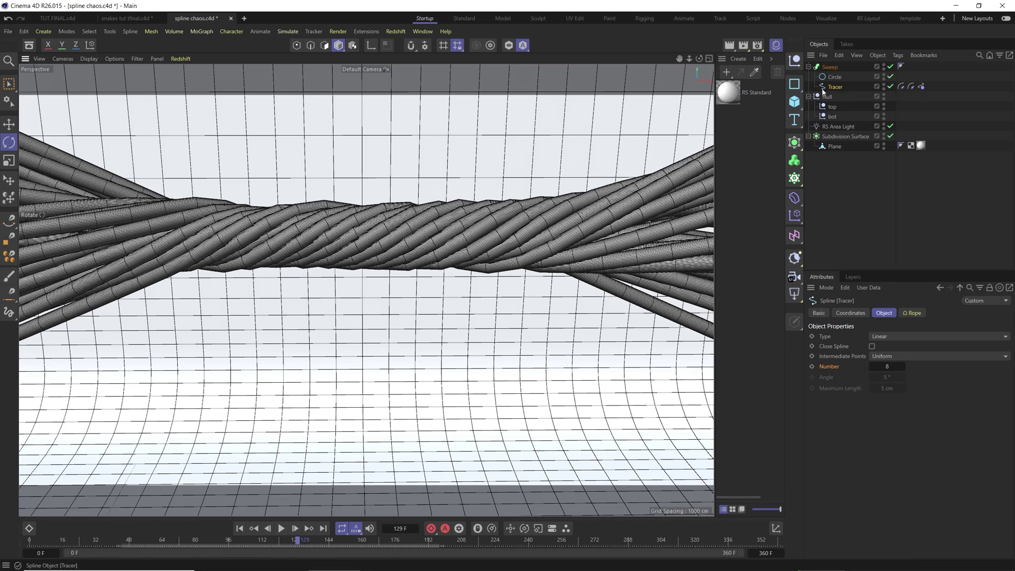
Step: Nest the Sweep in a new Subdivision Surface and return to frame 0
left_click(794, 143)
left_click_drag(830, 77, 846, 67)
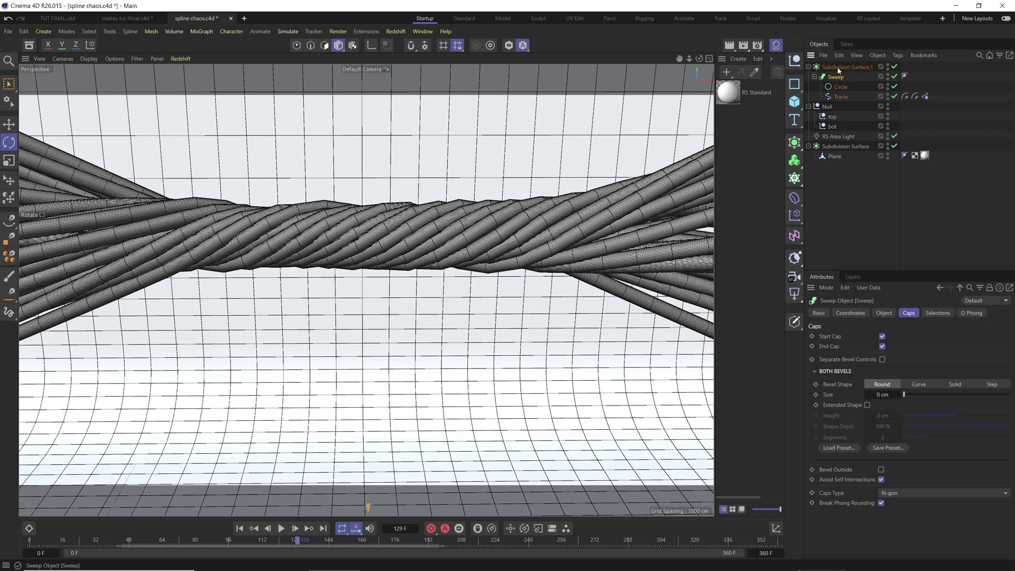
left_click(239, 528)
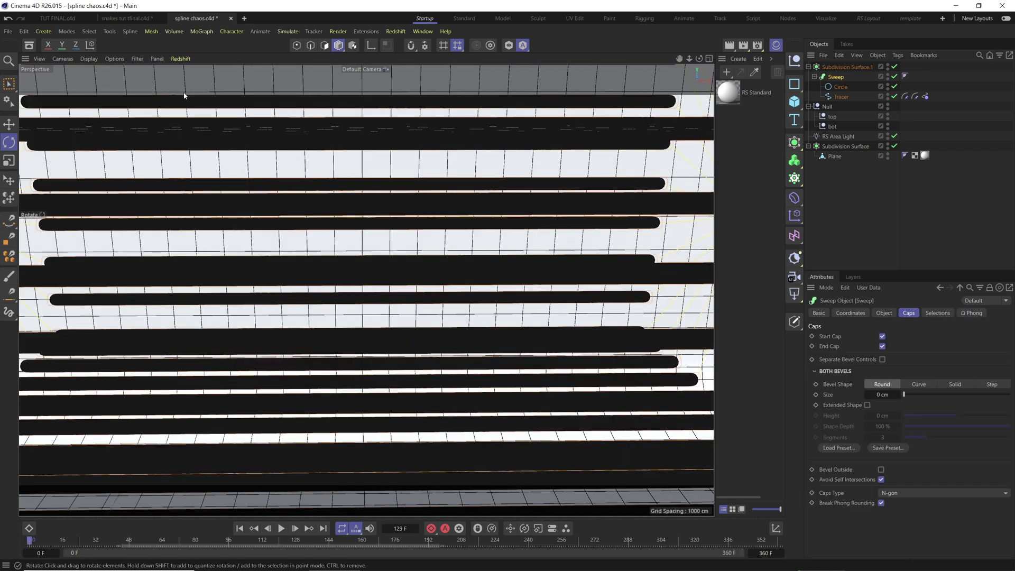
Step: Switch the viewport to a shaded display without wireframe lines and frame the whole rope rig
left_click(89, 58)
left_click(120, 109)
scroll(330, 195, "down", 8)
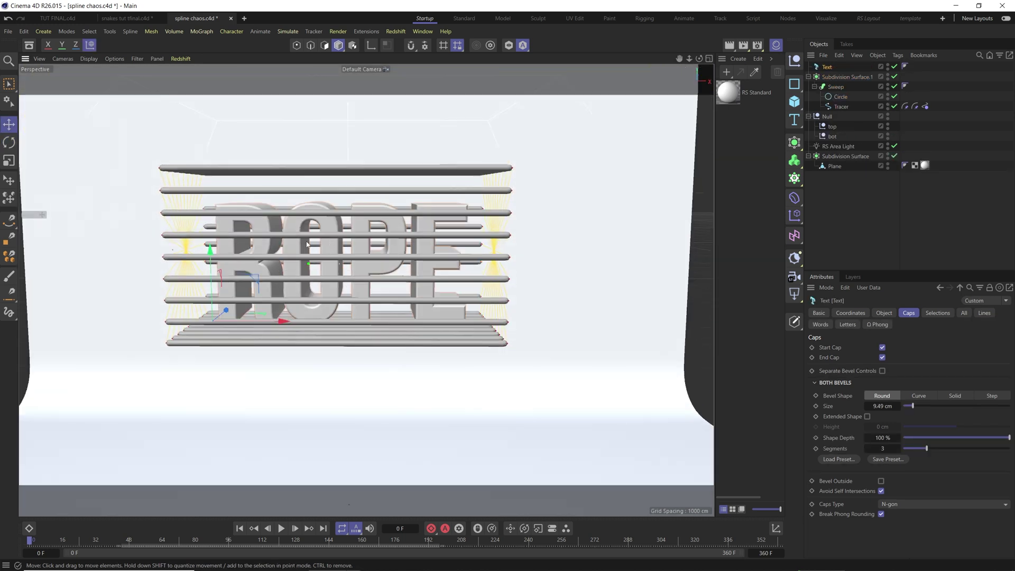
Step: Position the ROPE text inside the rope cage and give it a Collider tag
left_click_drag(233, 285, 256, 271)
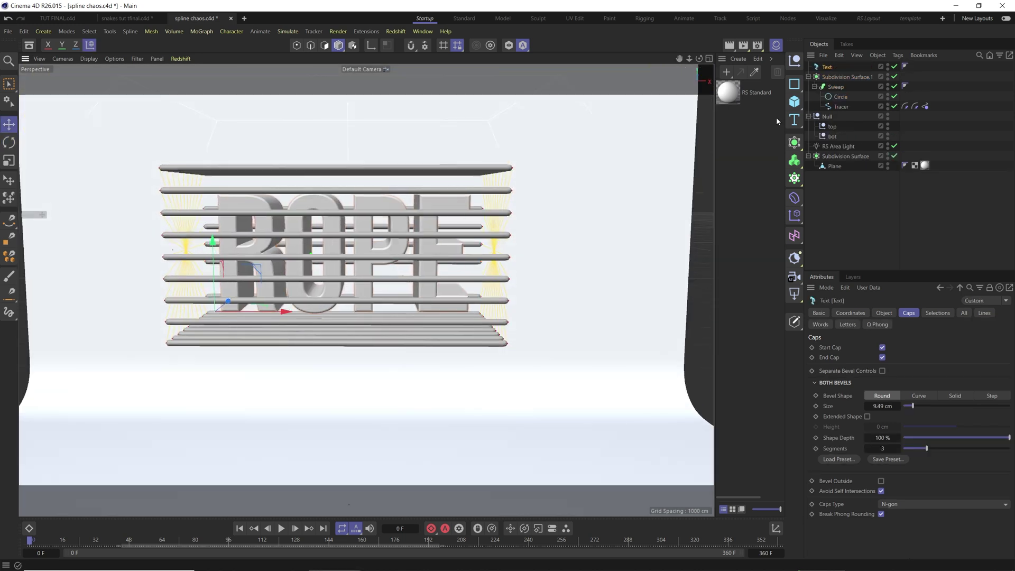
right_click(828, 67)
mouse_move(867, 199)
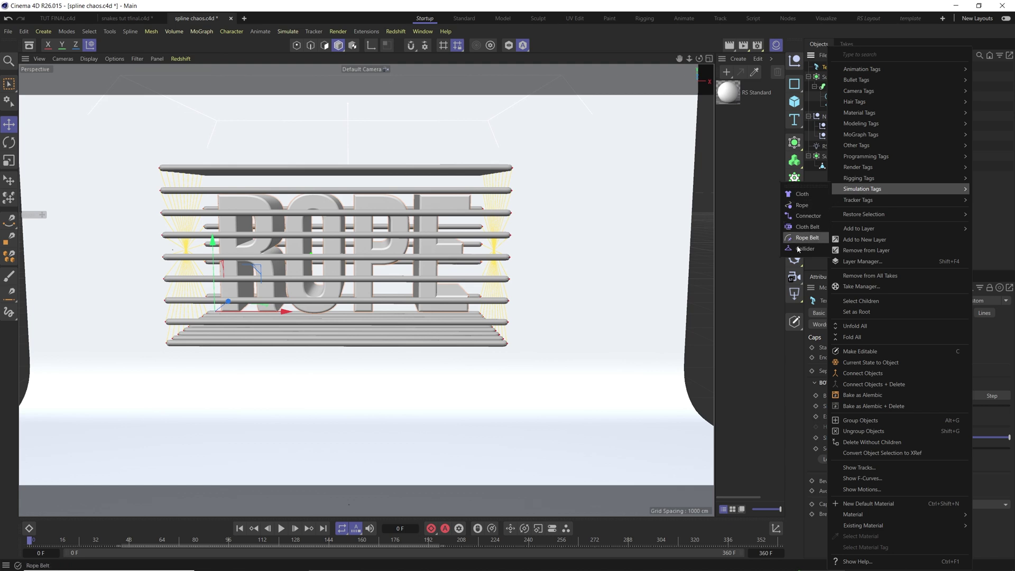
left_click(804, 249)
Step: Open the text collider's friction for editing and set the friction in the Tracer's Rope tag to 20
key("0")
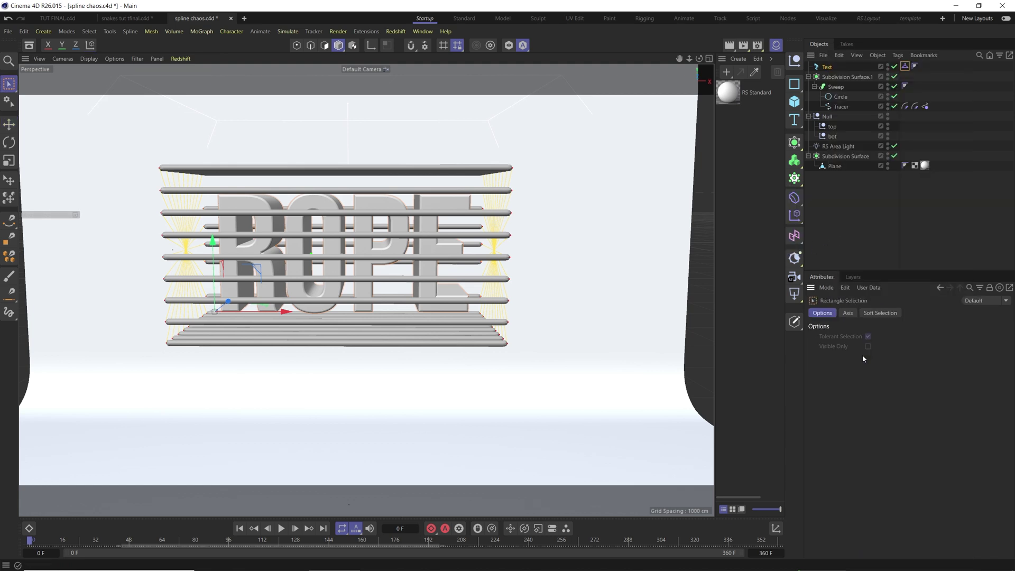
double_click(857, 357)
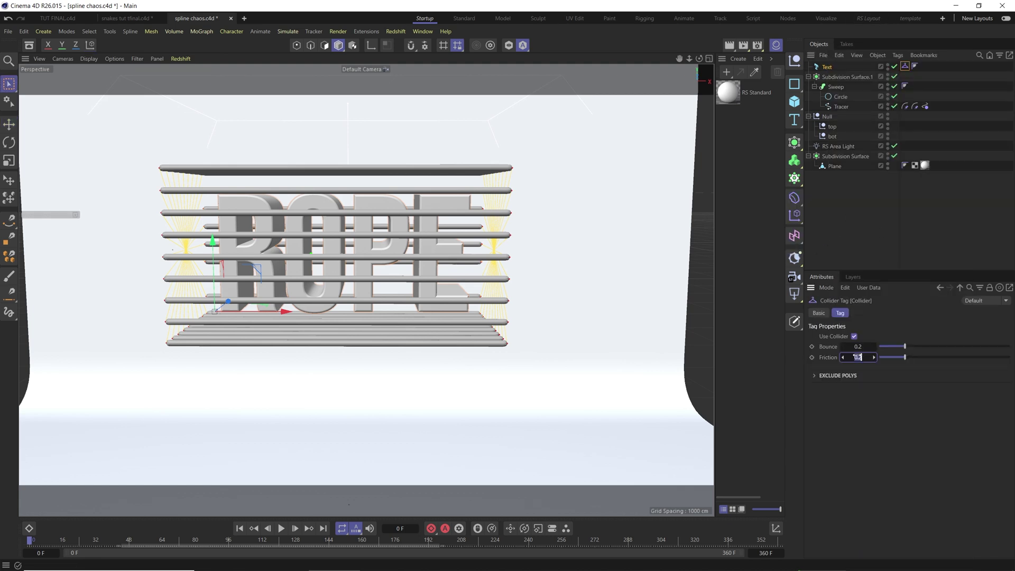
left_click(925, 107)
double_click(877, 380)
type("20")
key("Return")
Step: Play the simulation of the ropes wrapping around the text and close the Redshift RenderView
left_click(280, 528)
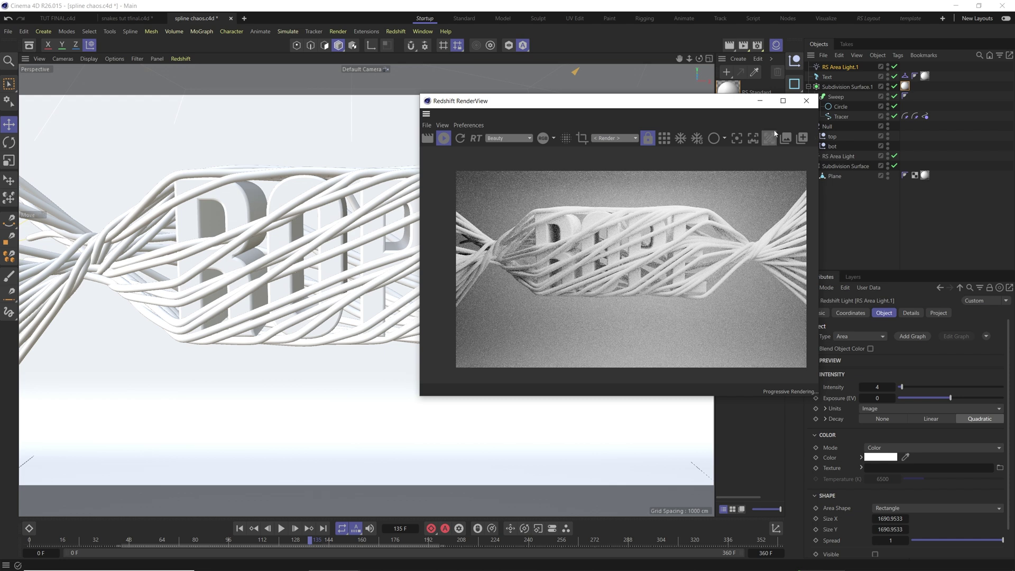
left_click(806, 103)
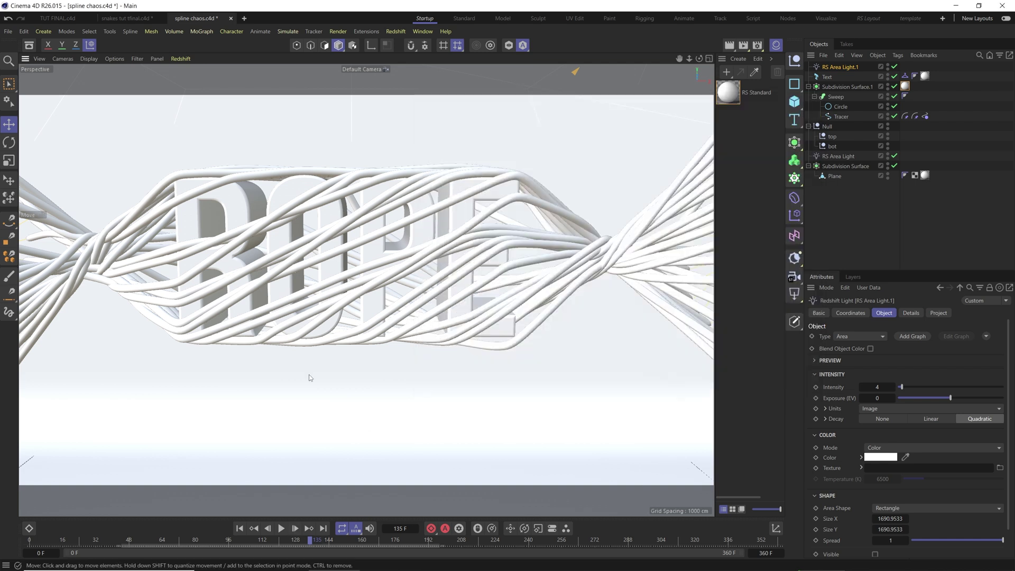